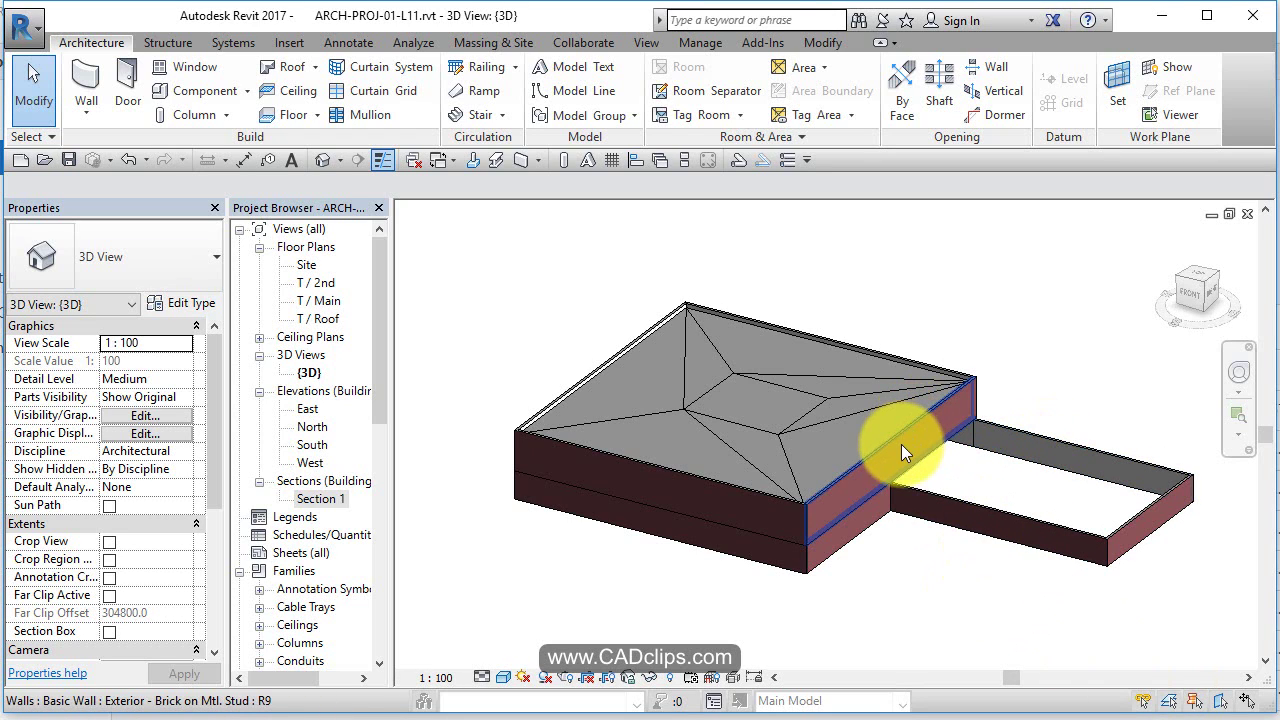
# - Open the South elevation and zoom in on the brick garage wall below T / 2nd
pyautogui.moveTo(862, 449); pyautogui.dragTo(758, 438, button='middle')
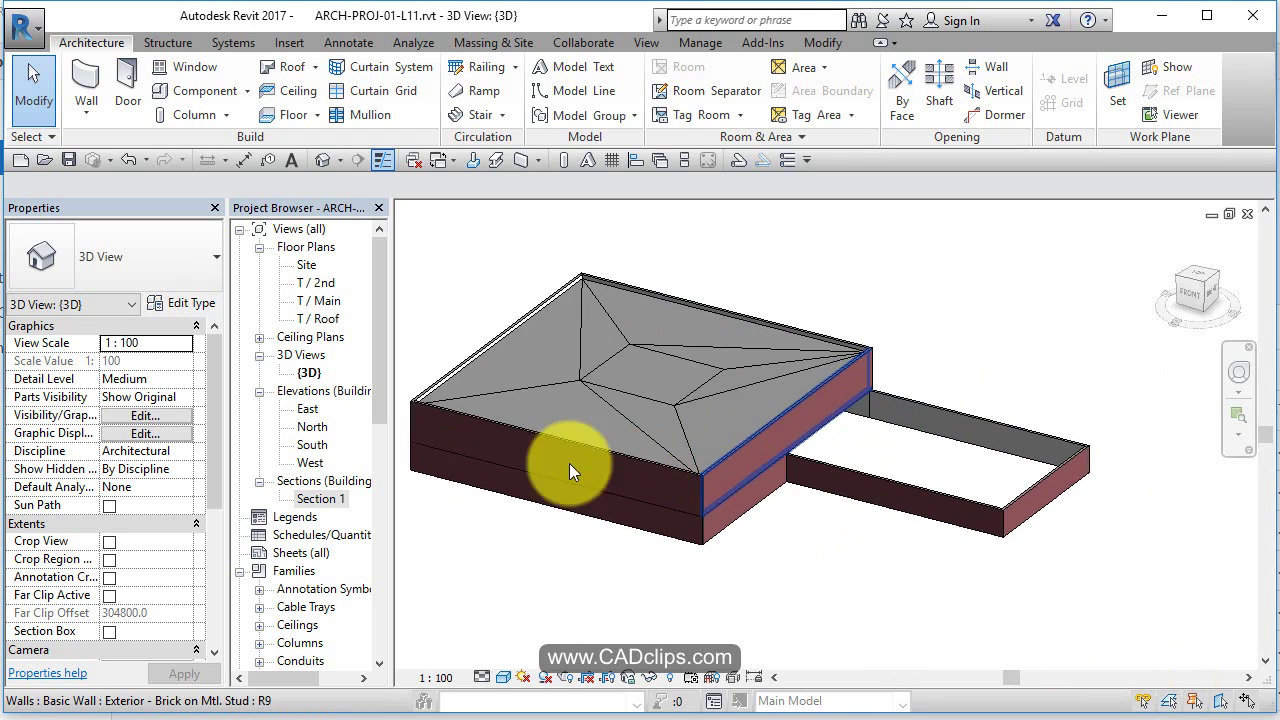
pyautogui.doubleClick(315, 440)
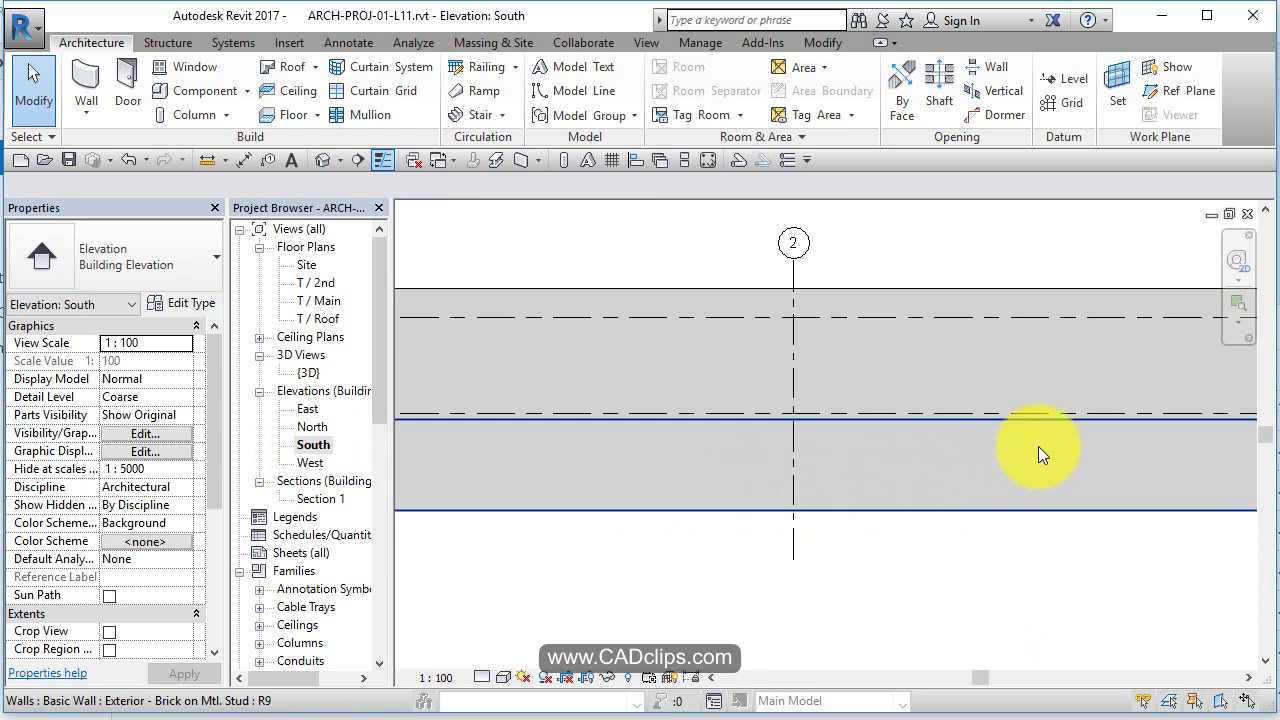
pyautogui.scroll(-3, 1038, 446)
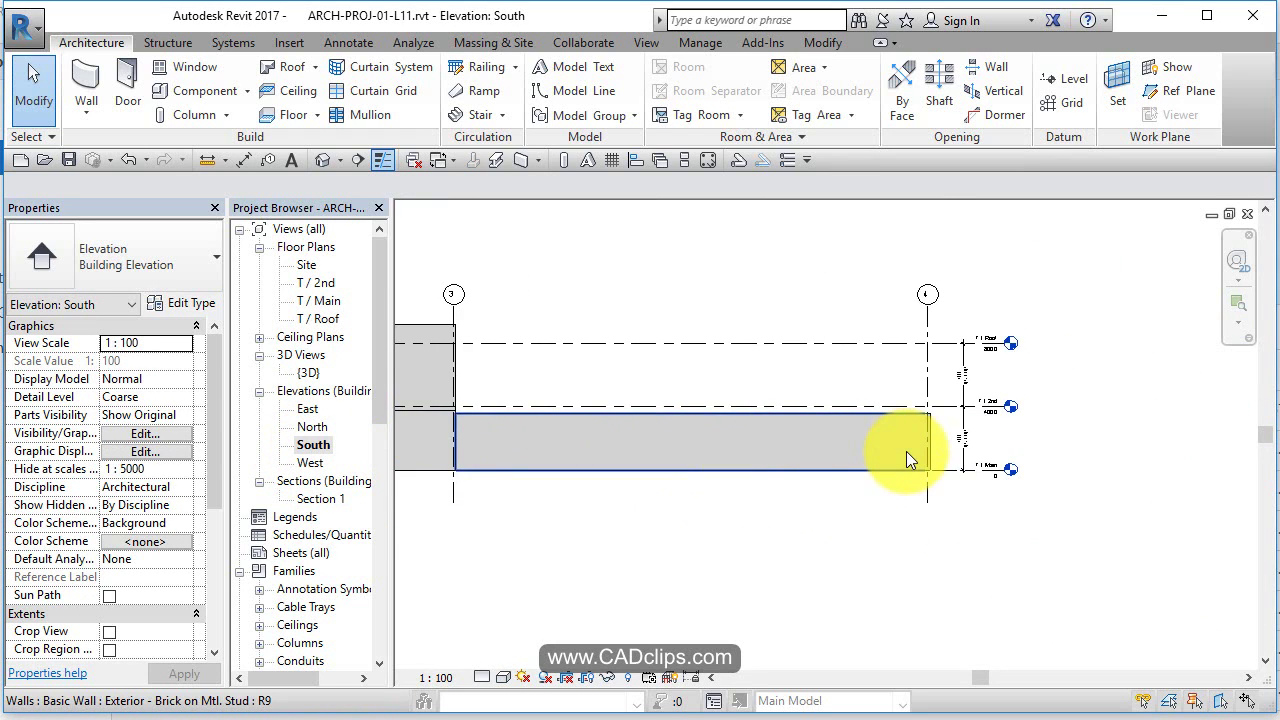
pyautogui.scroll(2, 906, 451)
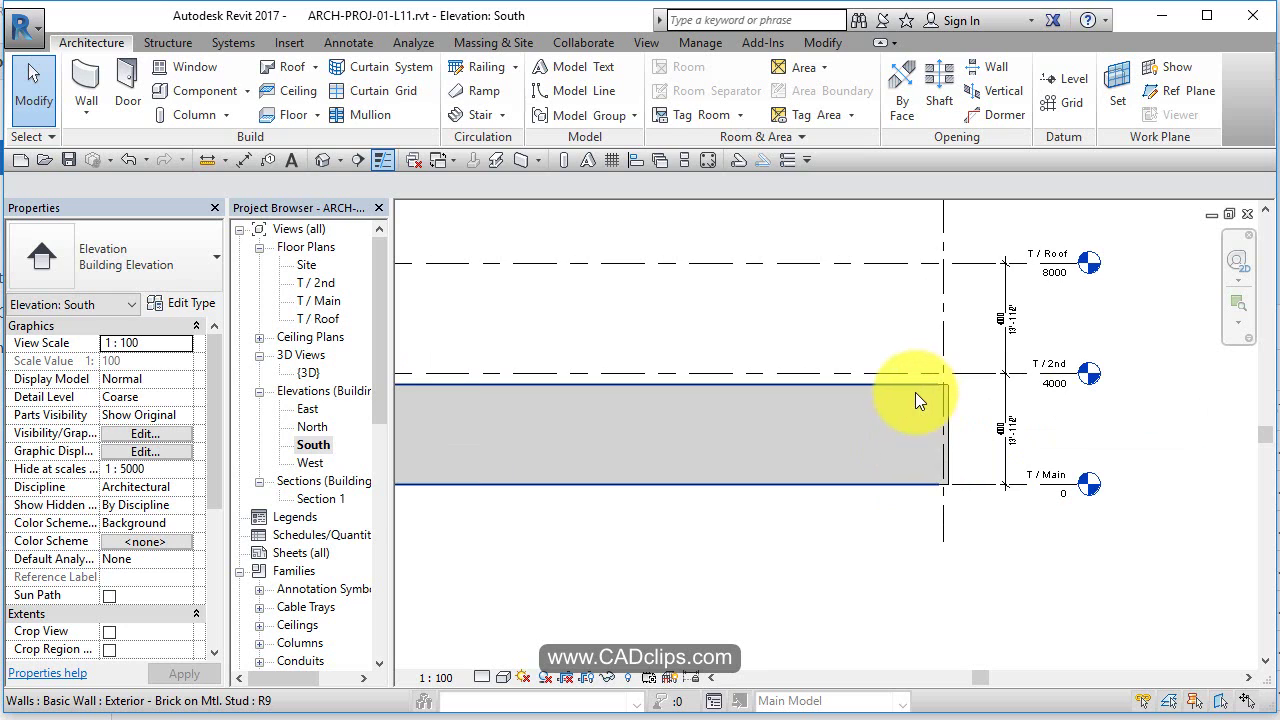
pyautogui.scroll(2, 915, 392)
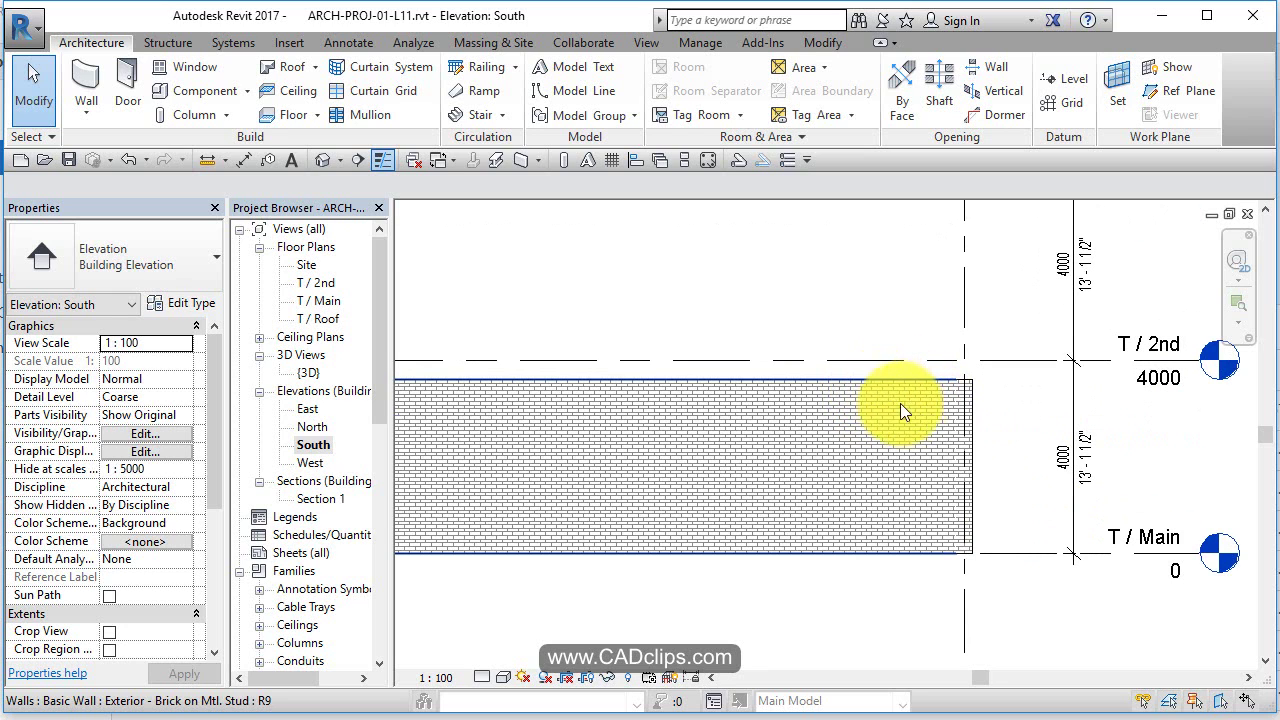
# - Start an aligned dimension from the T / 2nd level line, then cancel it
pyautogui.click(242, 159)
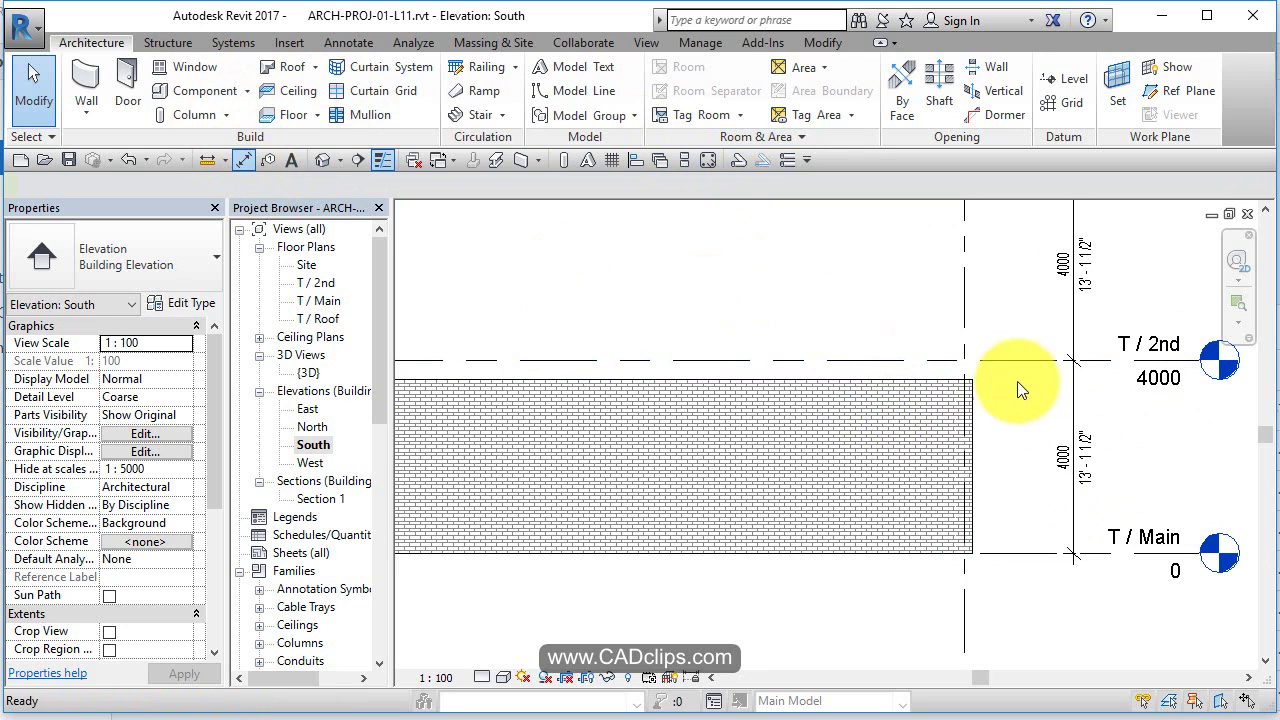
pyautogui.click(928, 360)
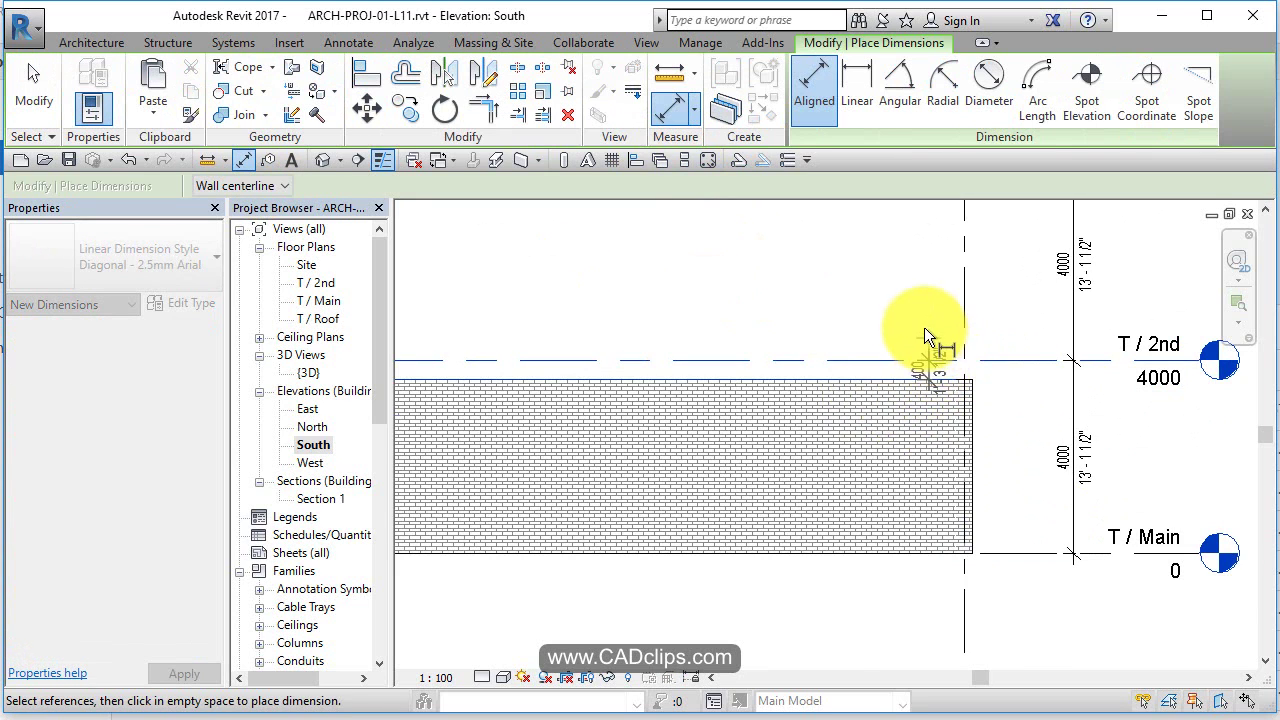
pyautogui.scroll(2, 924, 327)
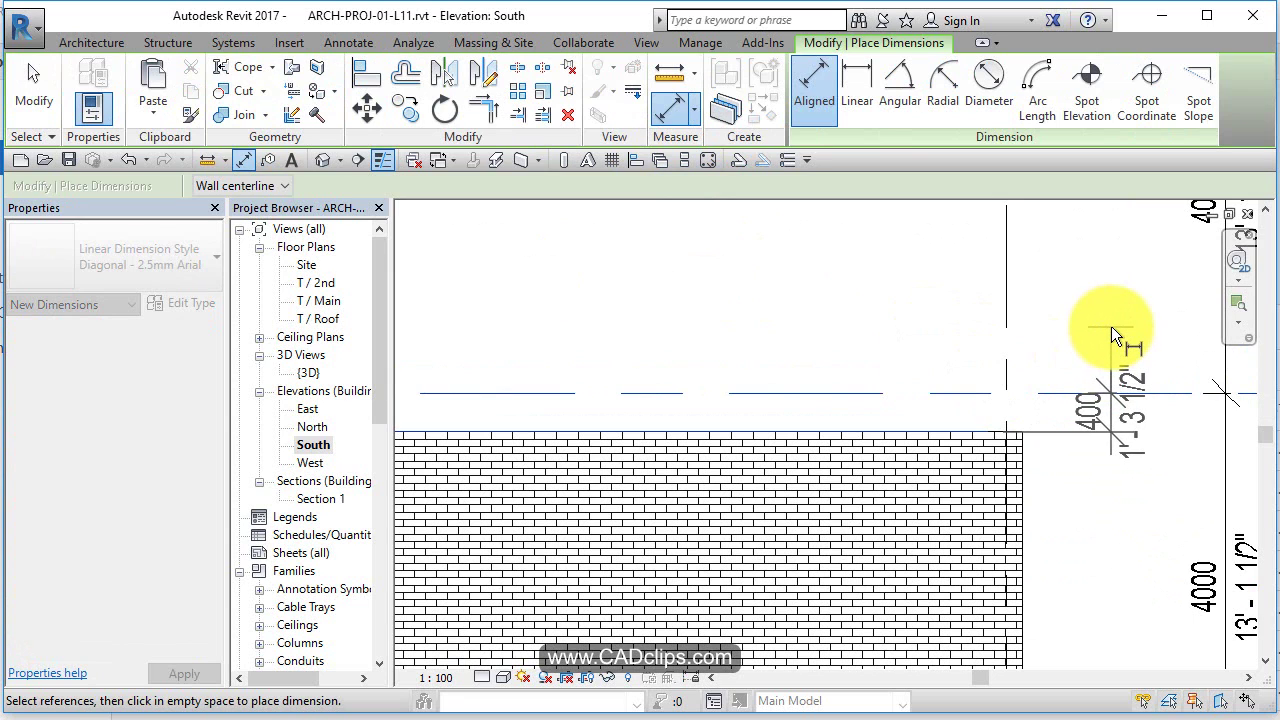
pyautogui.scroll(-3, 1111, 326)
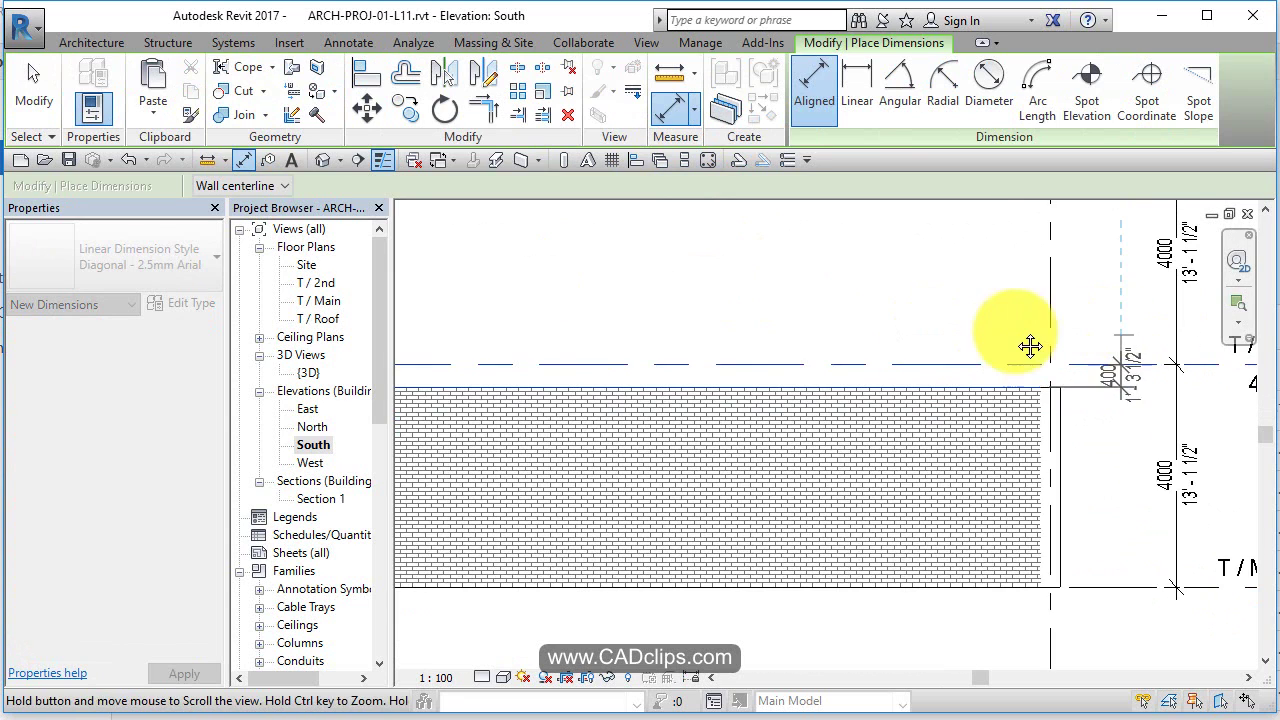
pyautogui.moveTo(1022, 346); pyautogui.dragTo(971, 340, button='middle')
pyautogui.press('Escape')
pyautogui.press('Escape')
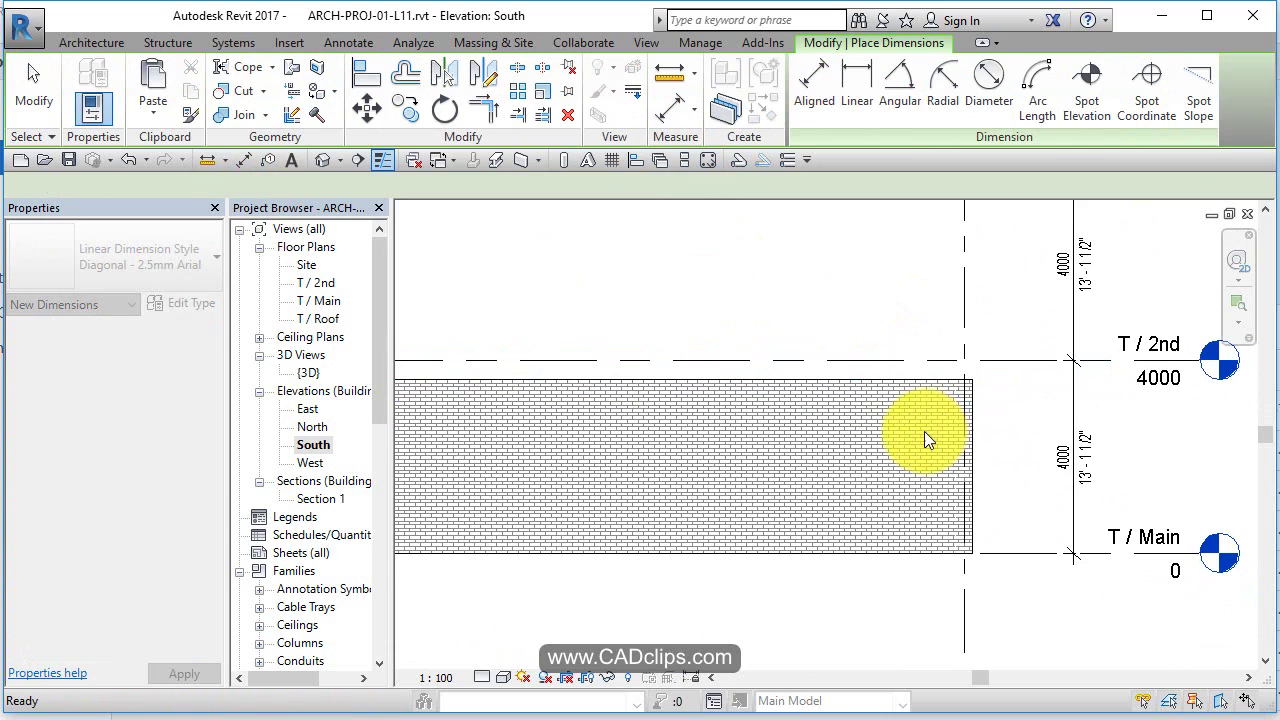
# - Open the T / 2nd floor plan zoomed on the garage between grids 3–4
pyautogui.doubleClick(316, 283)
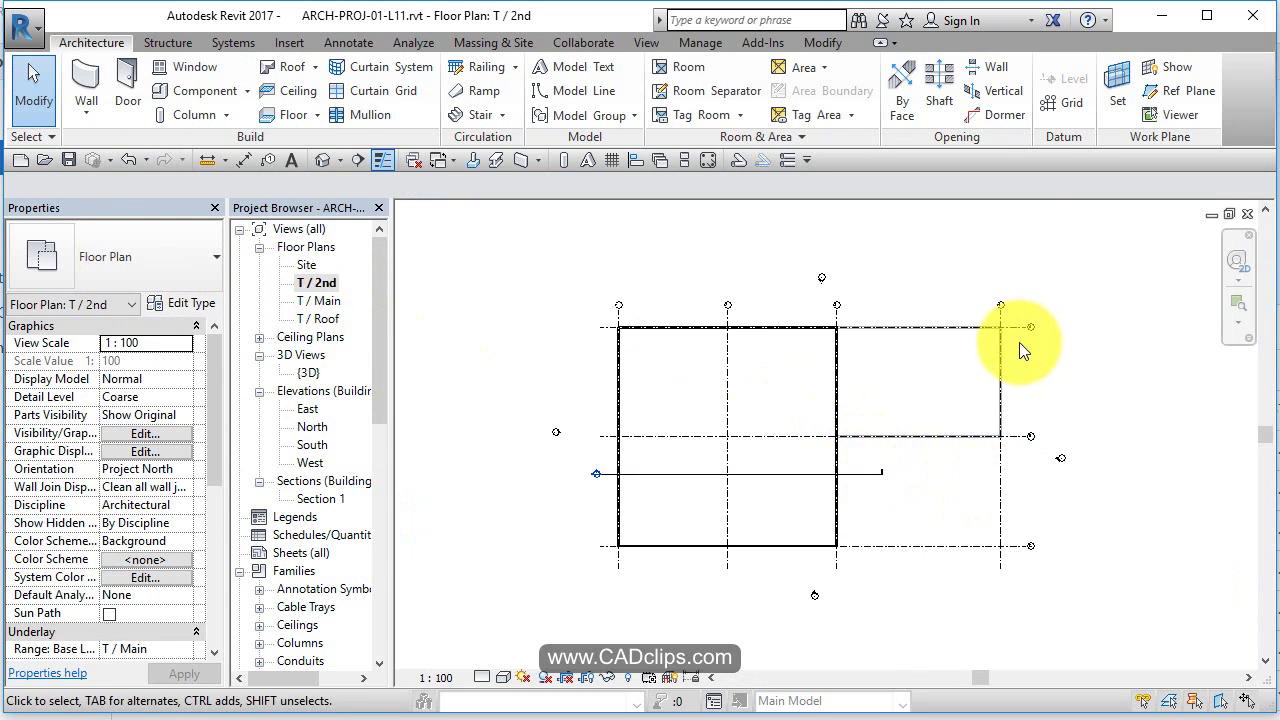
pyautogui.scroll(5, 995, 345)
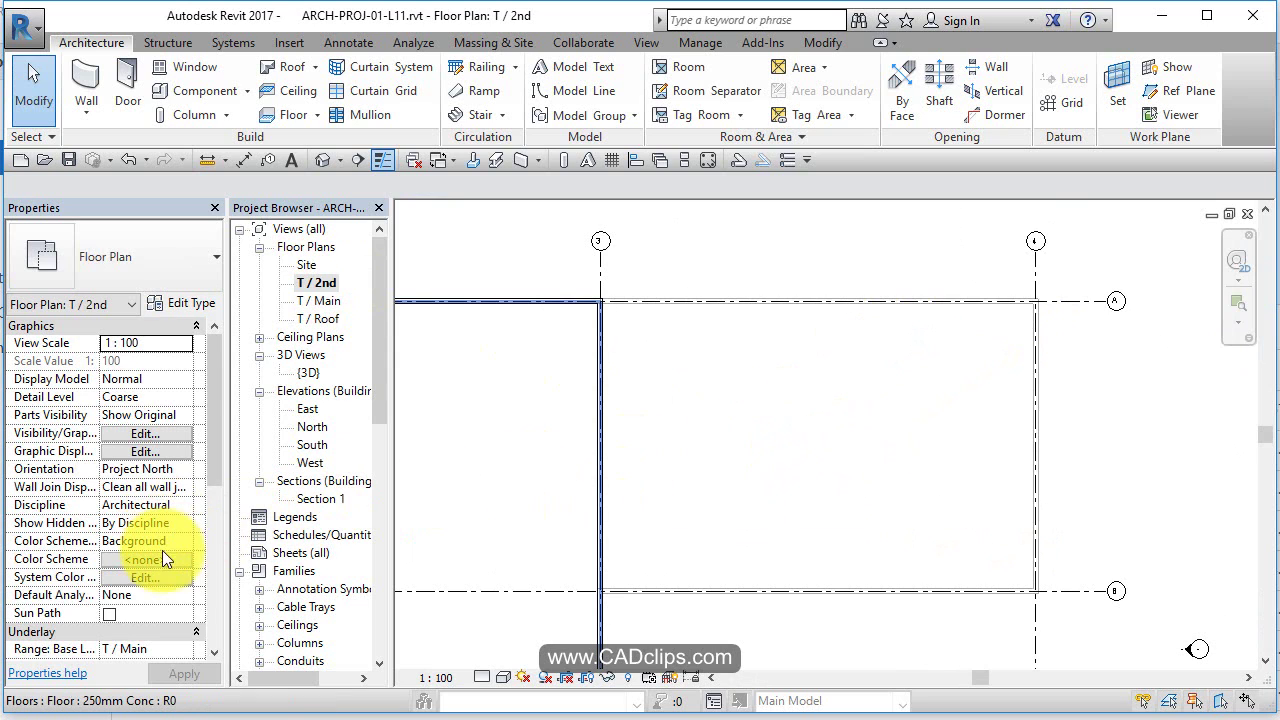
pyautogui.scroll(-2, 167, 617)
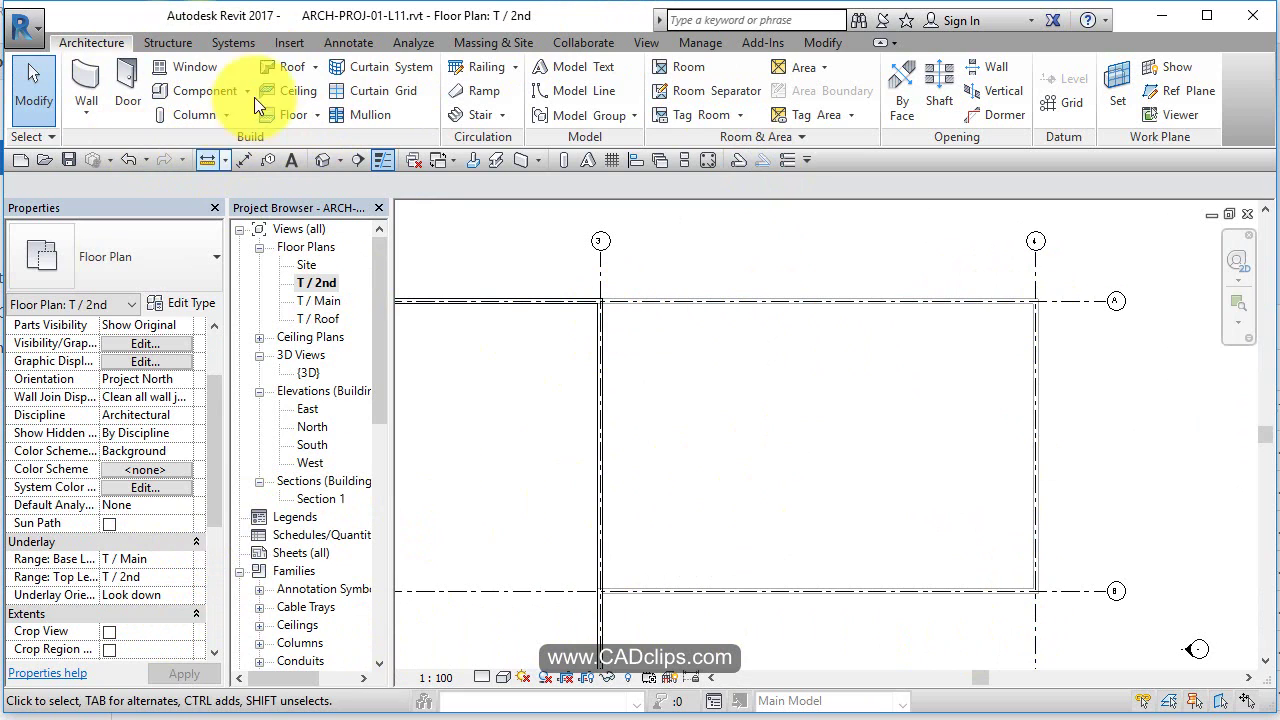
# - Start a roof by footprint using the Warm Roof - Timber type
pyautogui.click(281, 64)
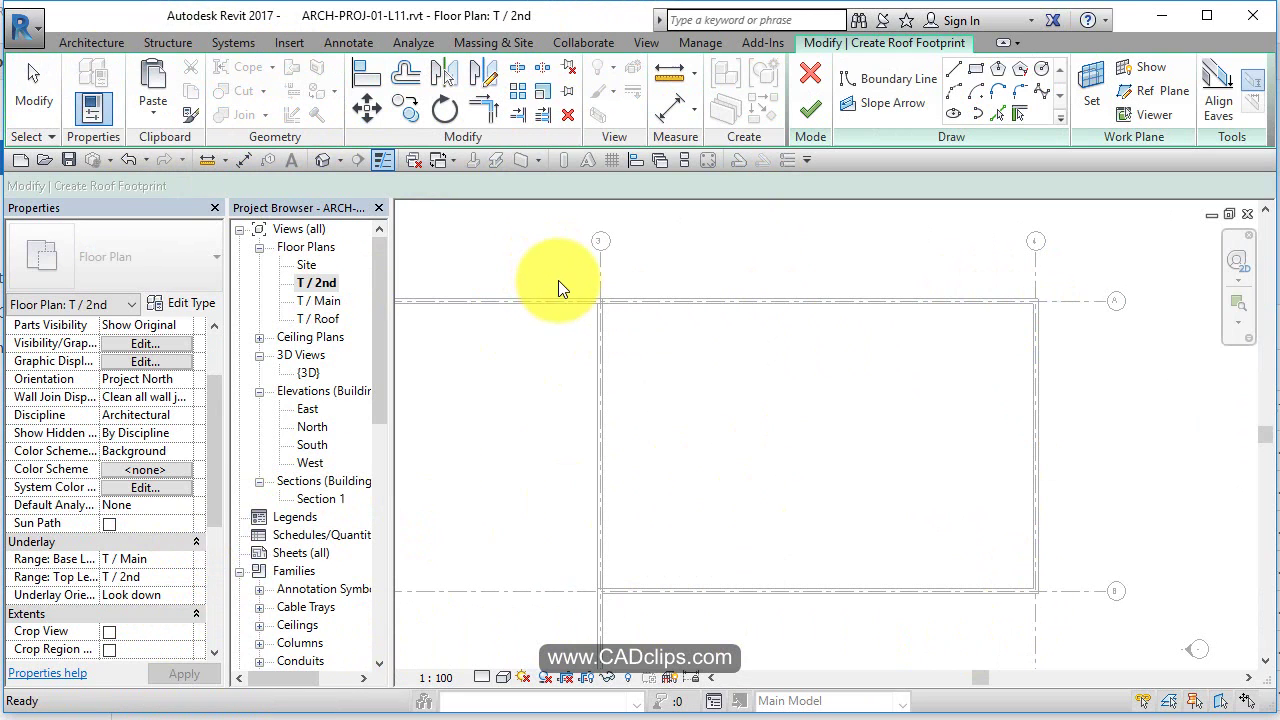
pyautogui.click(203, 245)
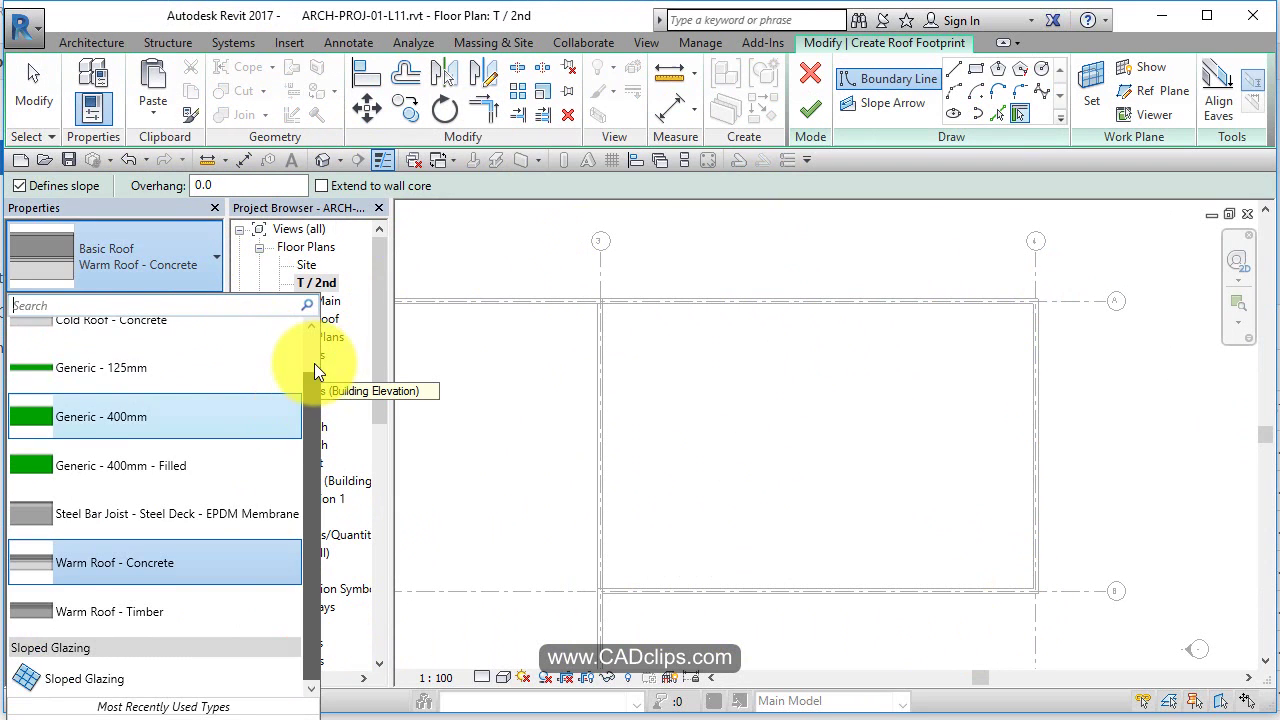
pyautogui.scroll(1, 314, 360)
pyautogui.scroll(-1, 311, 395)
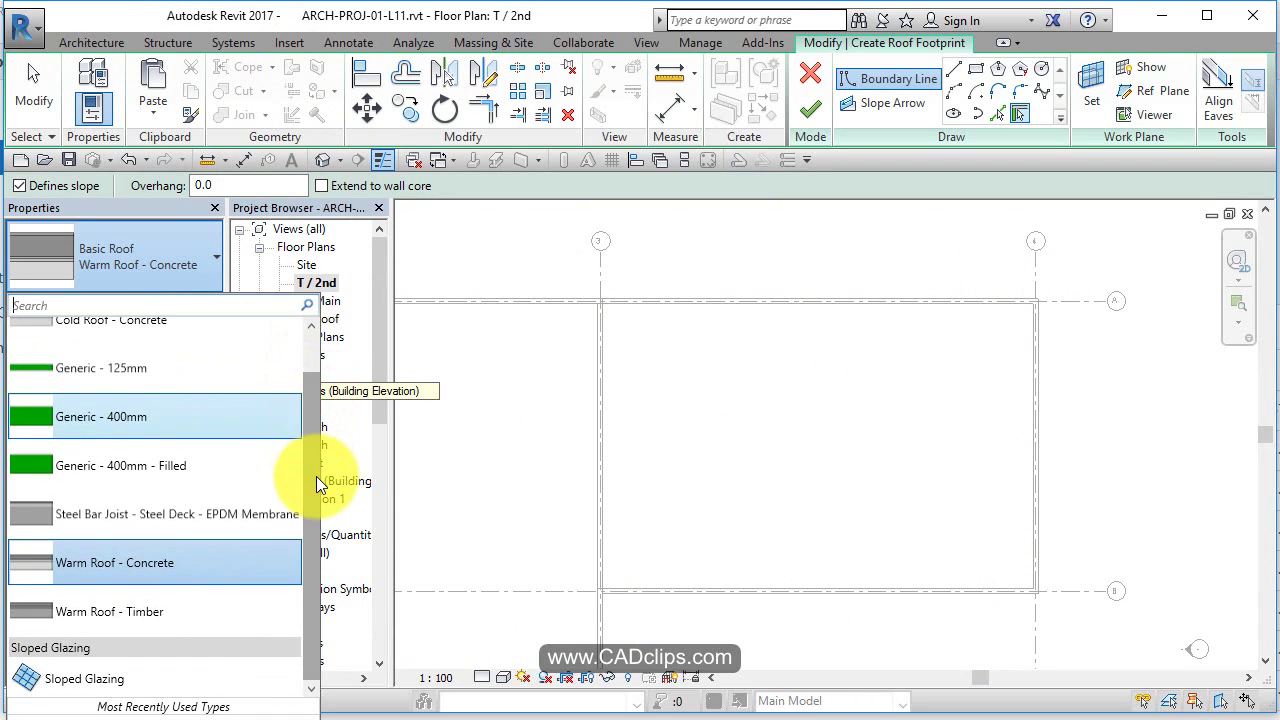
pyautogui.click(136, 612)
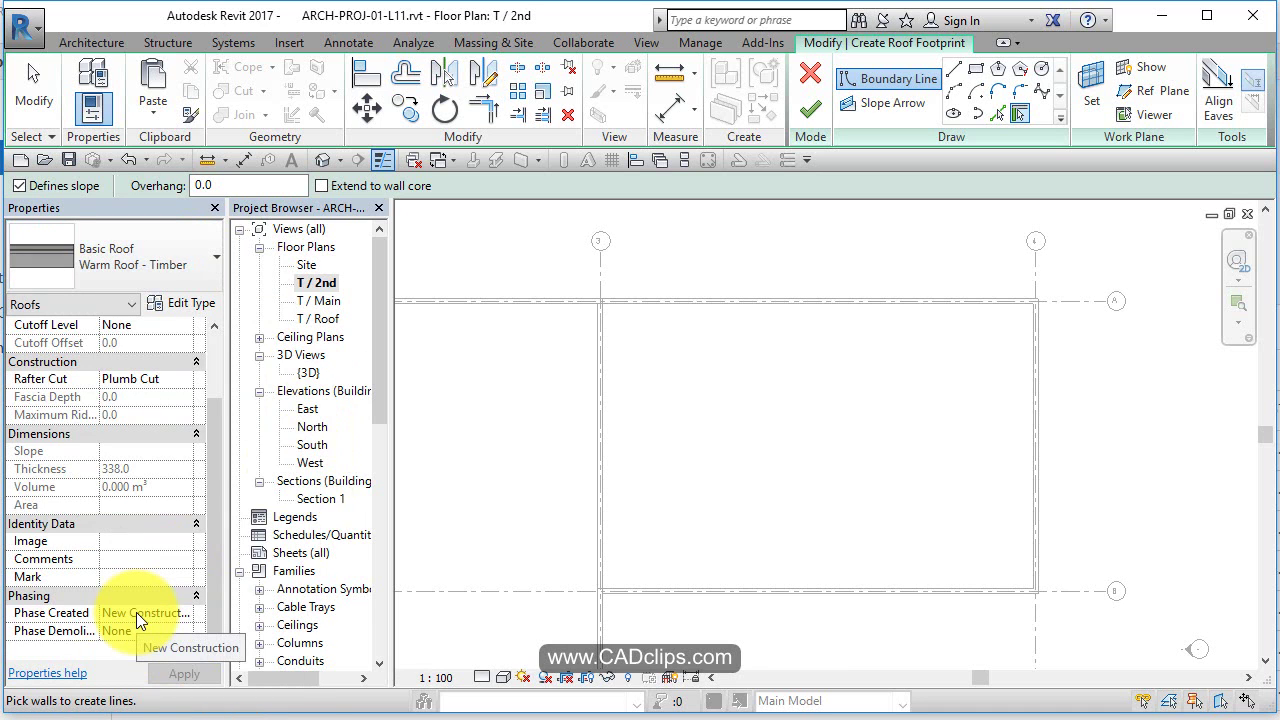
# - In the roof's Type Properties, switch the type to Generic - 125mm
pyautogui.click(185, 302)
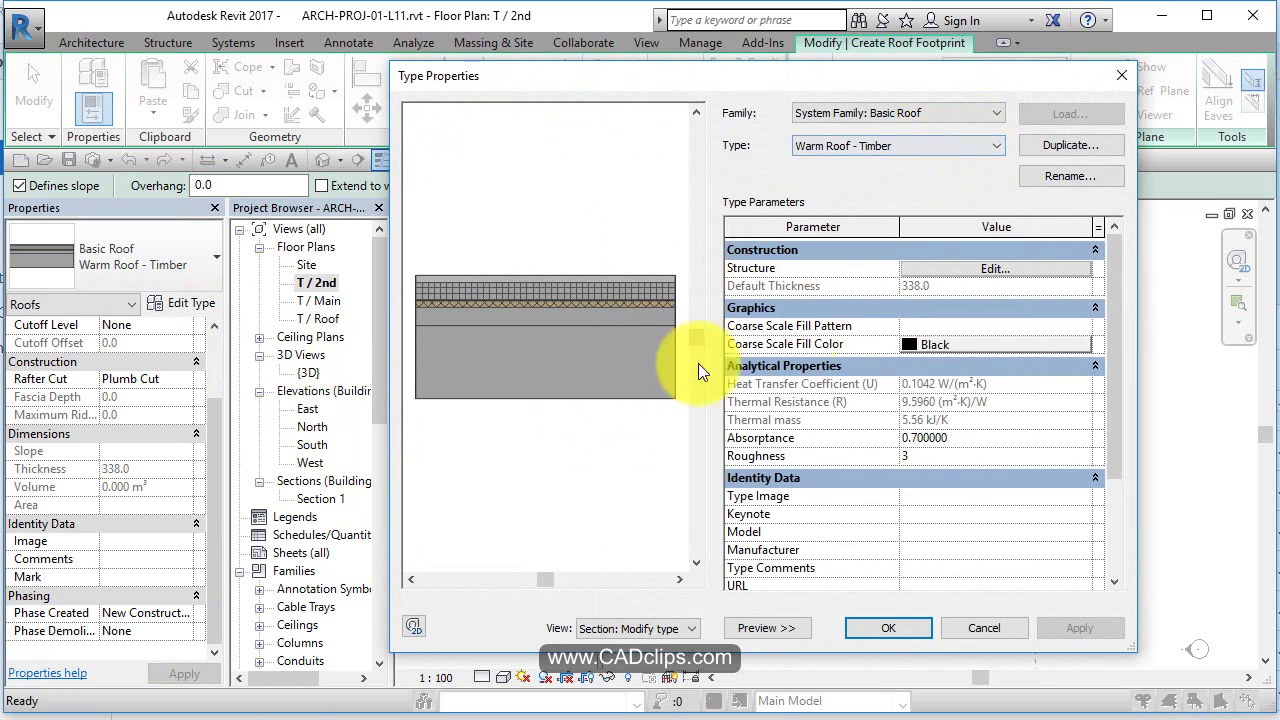
pyautogui.click(877, 147)
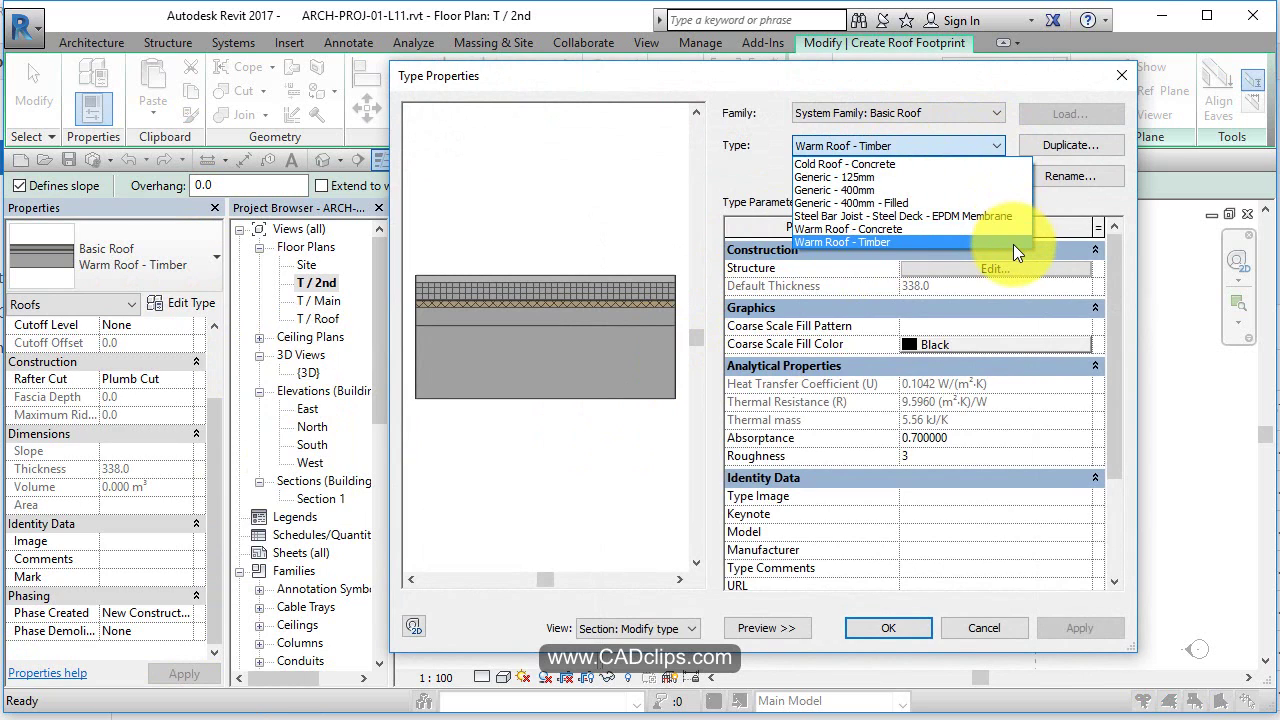
pyautogui.click(890, 175)
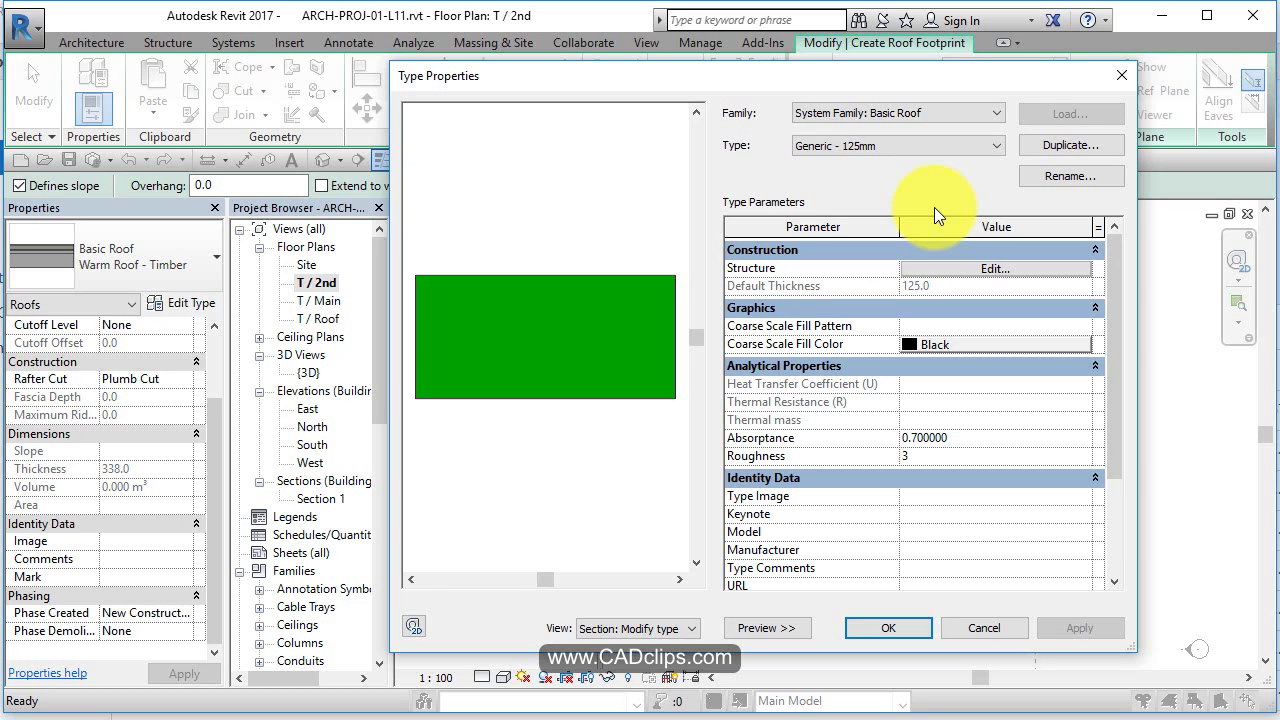
# - Duplicate Generic - 125mm as a new roof type named 'Wood Truss Roof'
pyautogui.click(1030, 148)
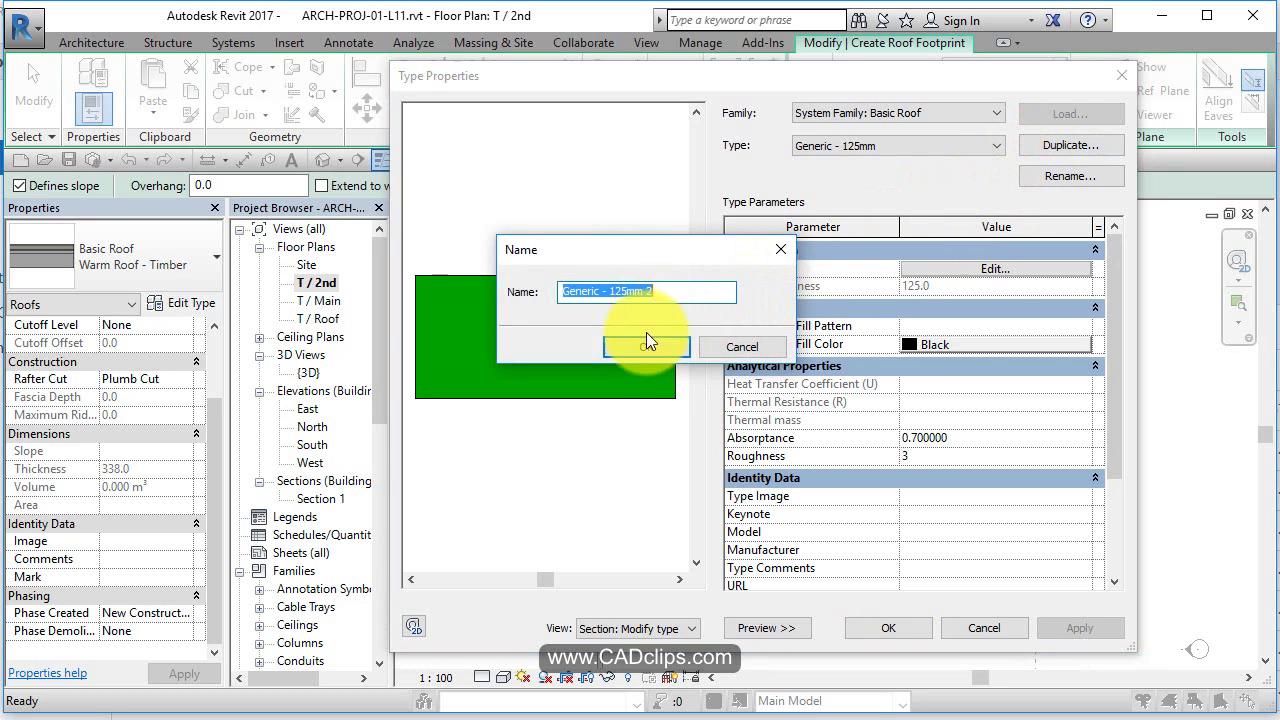
pyautogui.write('W')
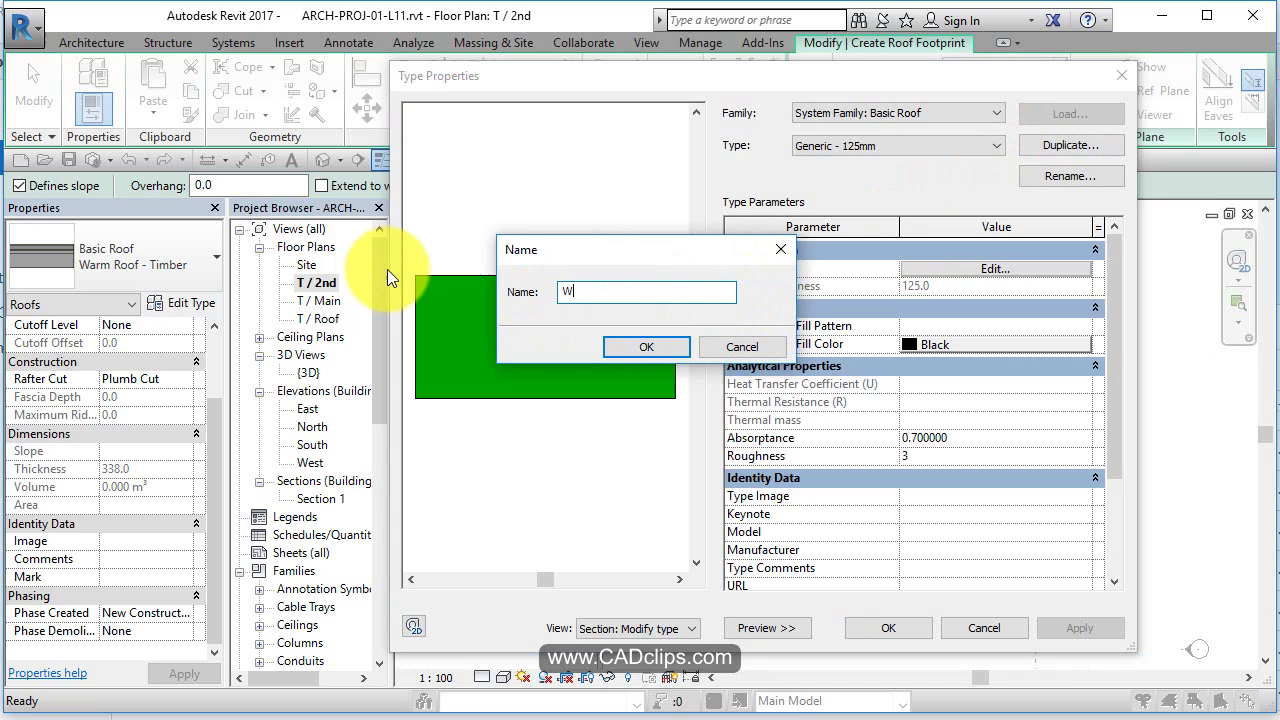
pyautogui.write('ood Truss Roof')
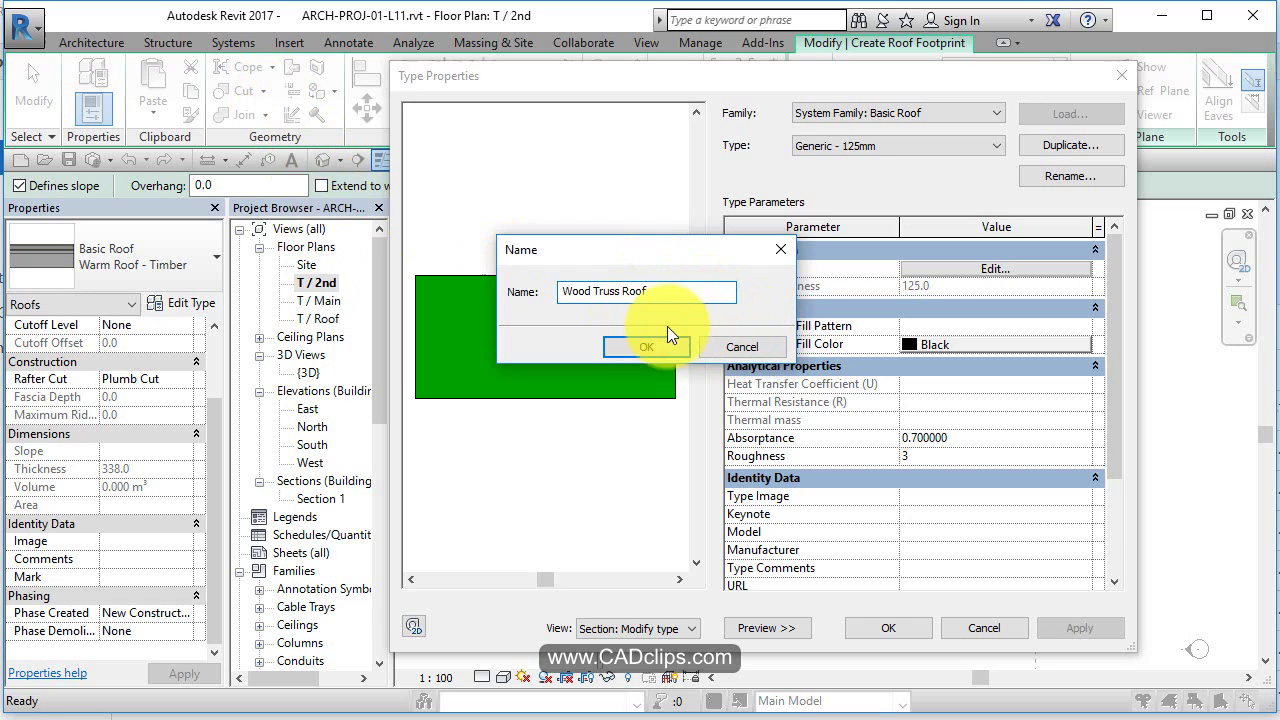
pyautogui.click(646, 346)
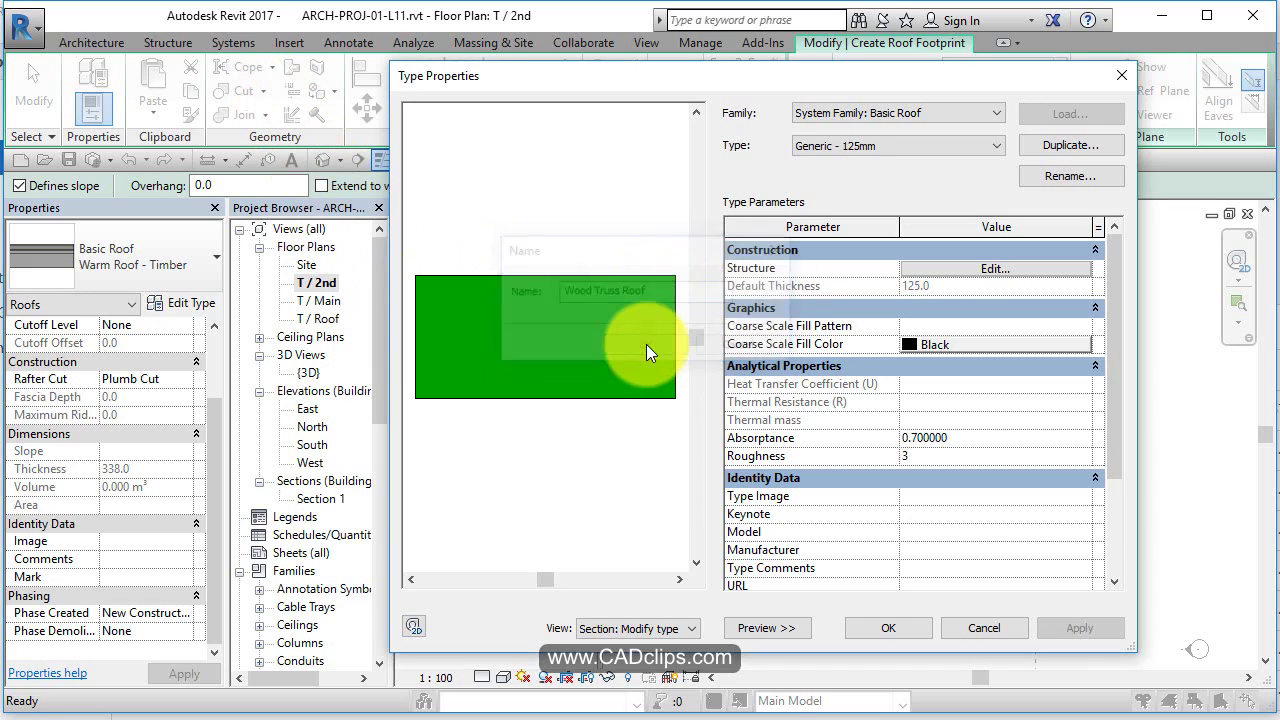
# - Set the roof assembly's main structure layer thickness to 150
pyautogui.click(1015, 270)
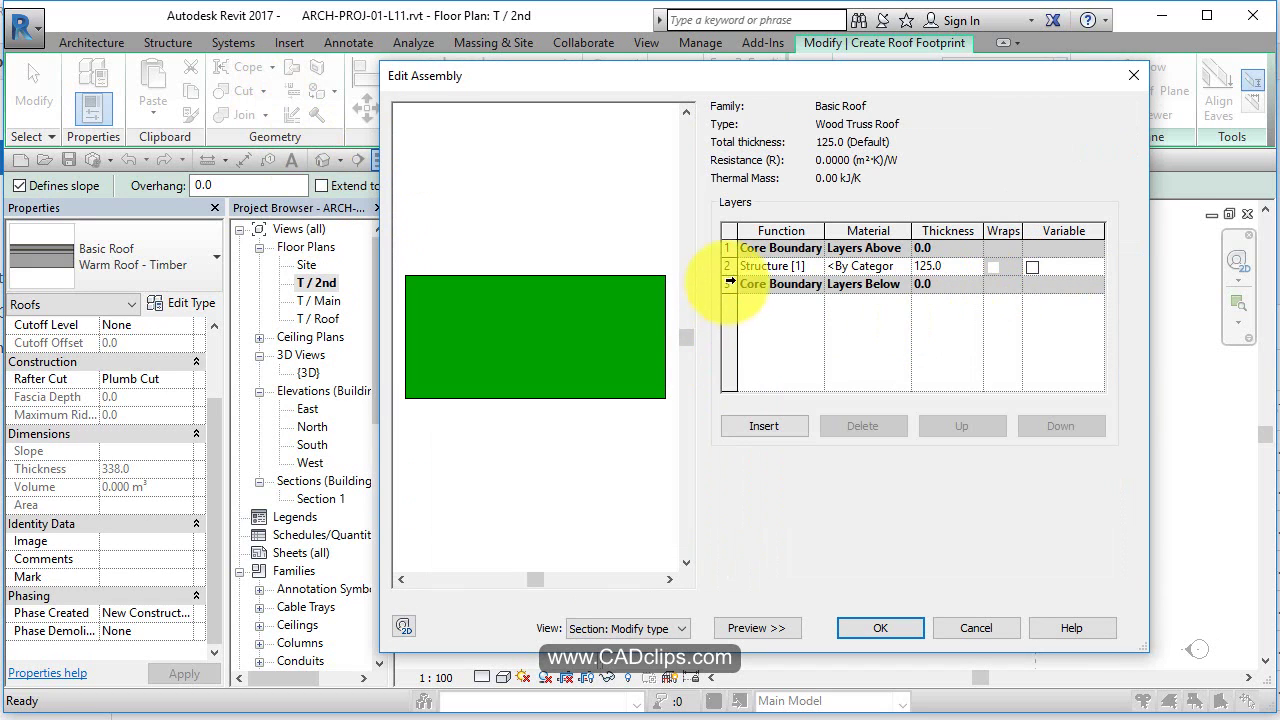
pyautogui.click(727, 266)
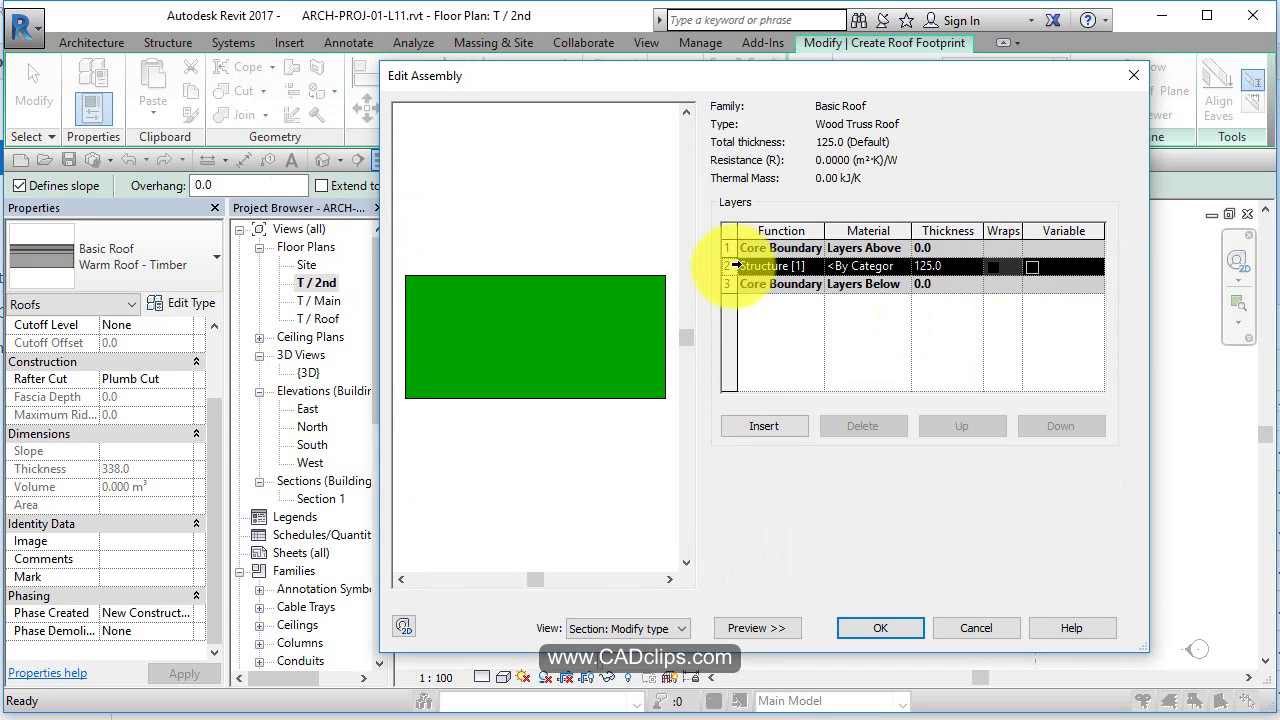
pyautogui.click(966, 267)
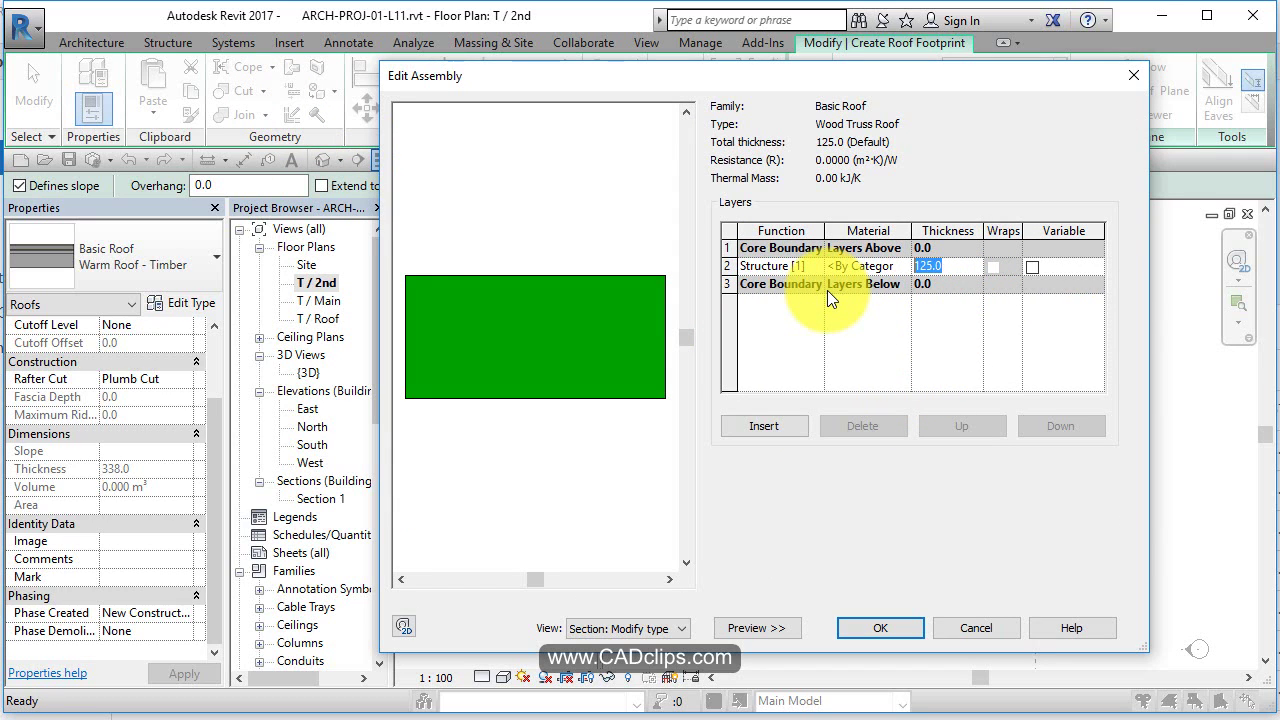
pyautogui.write('150')
pyautogui.press('Tab')
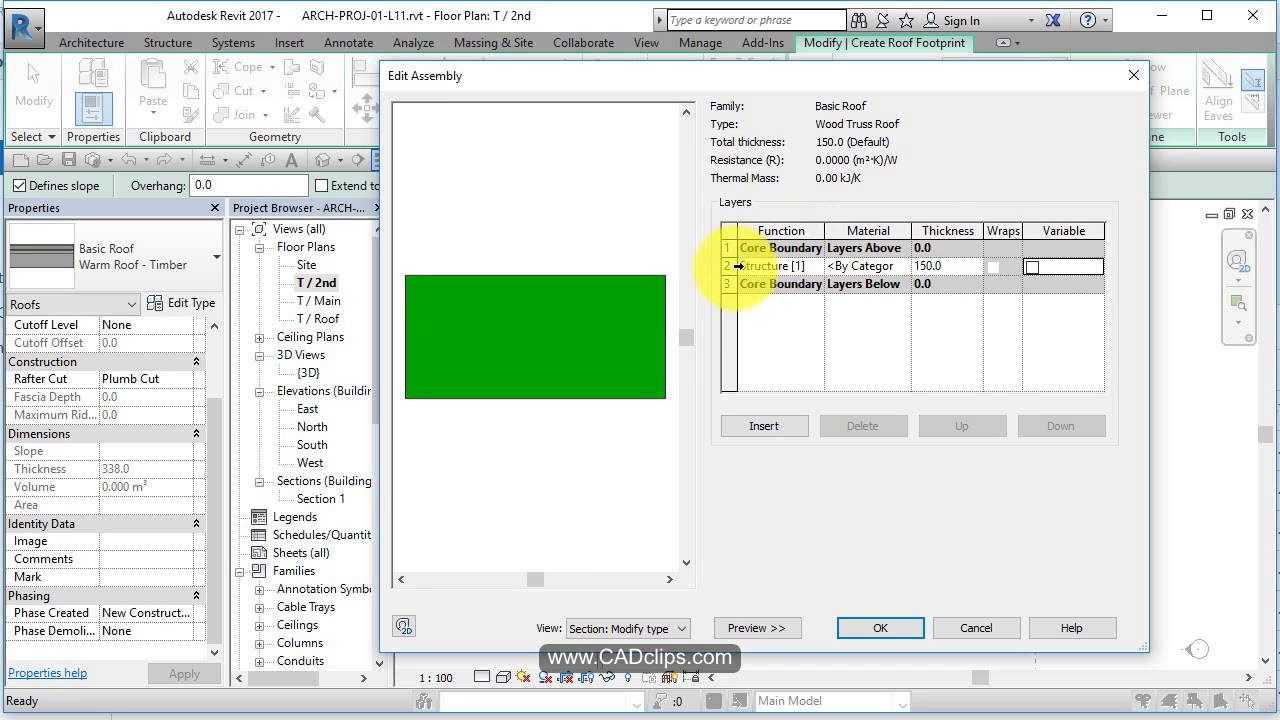
# - Insert two structure layers above it with thicknesses 15 and 20
pyautogui.click(737, 266)
pyautogui.click(764, 425)
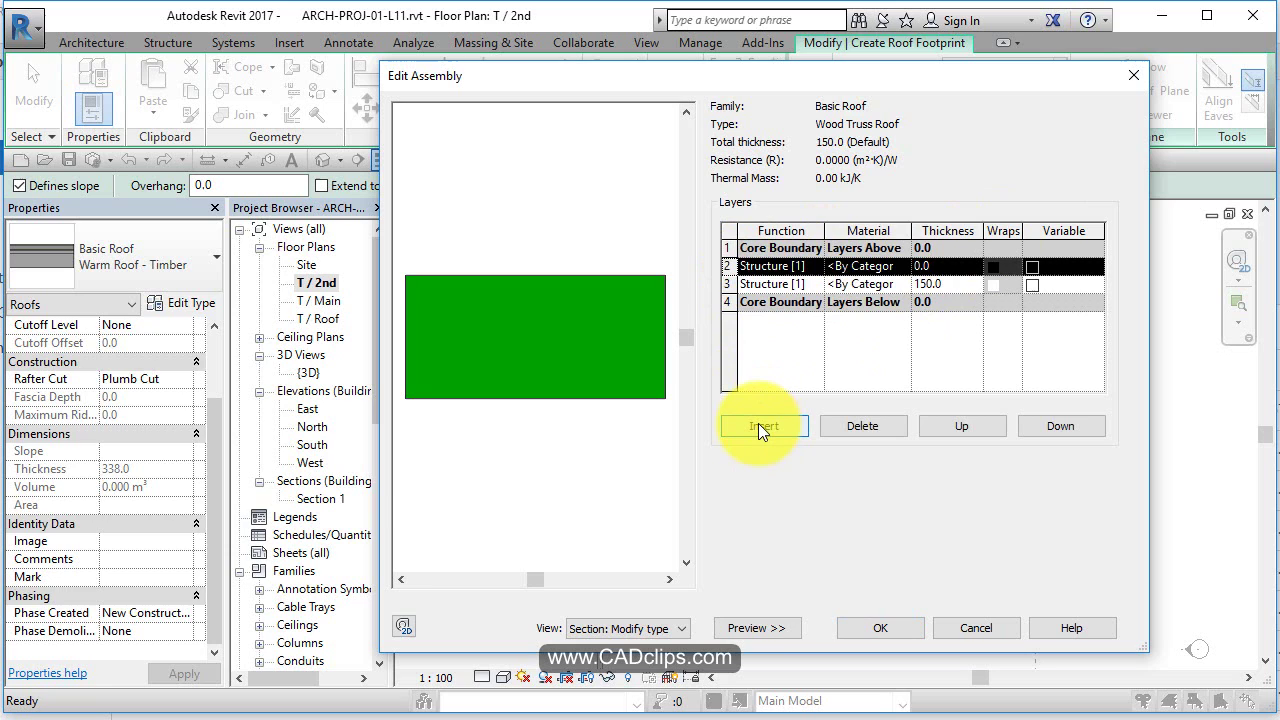
pyautogui.click(757, 425)
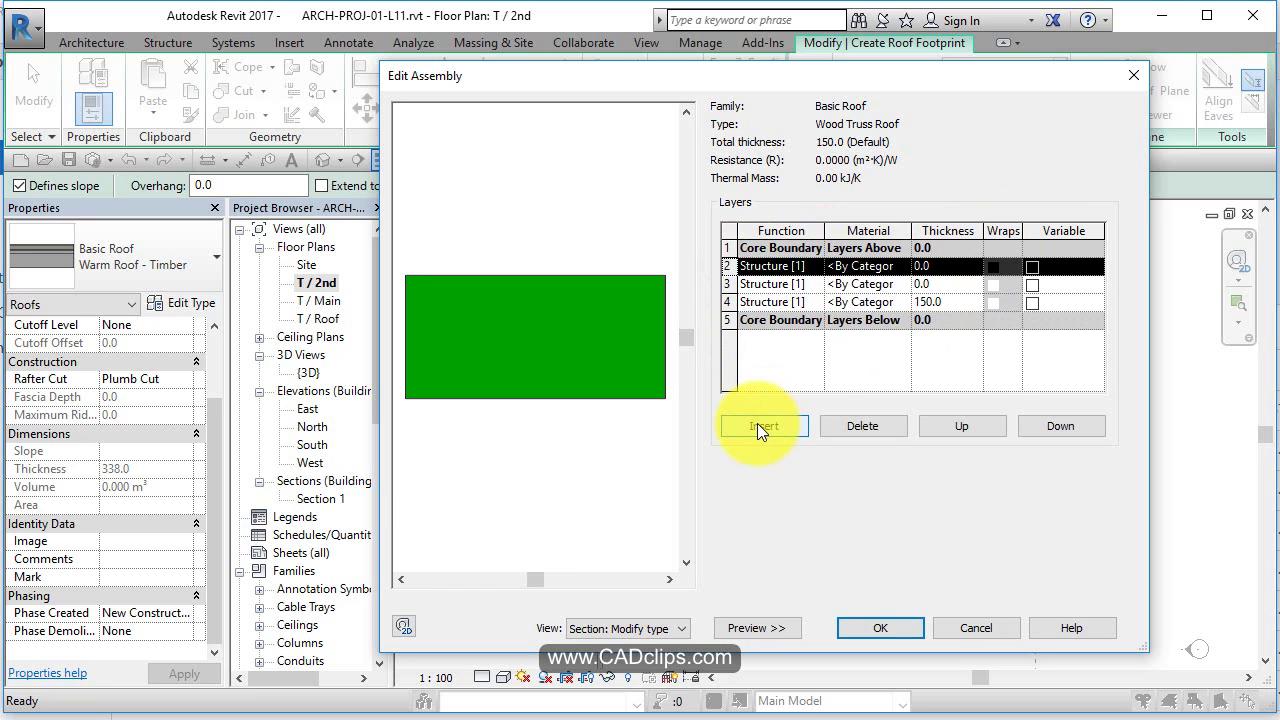
pyautogui.click(945, 266)
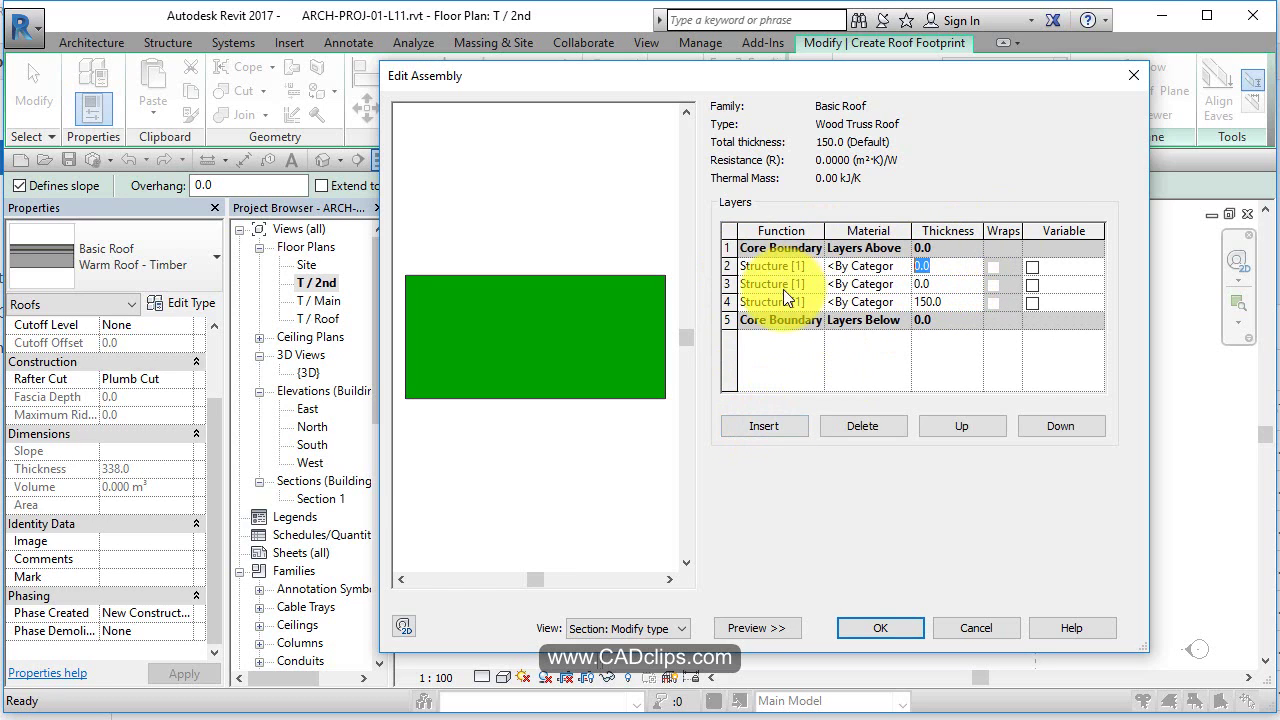
pyautogui.write('15')
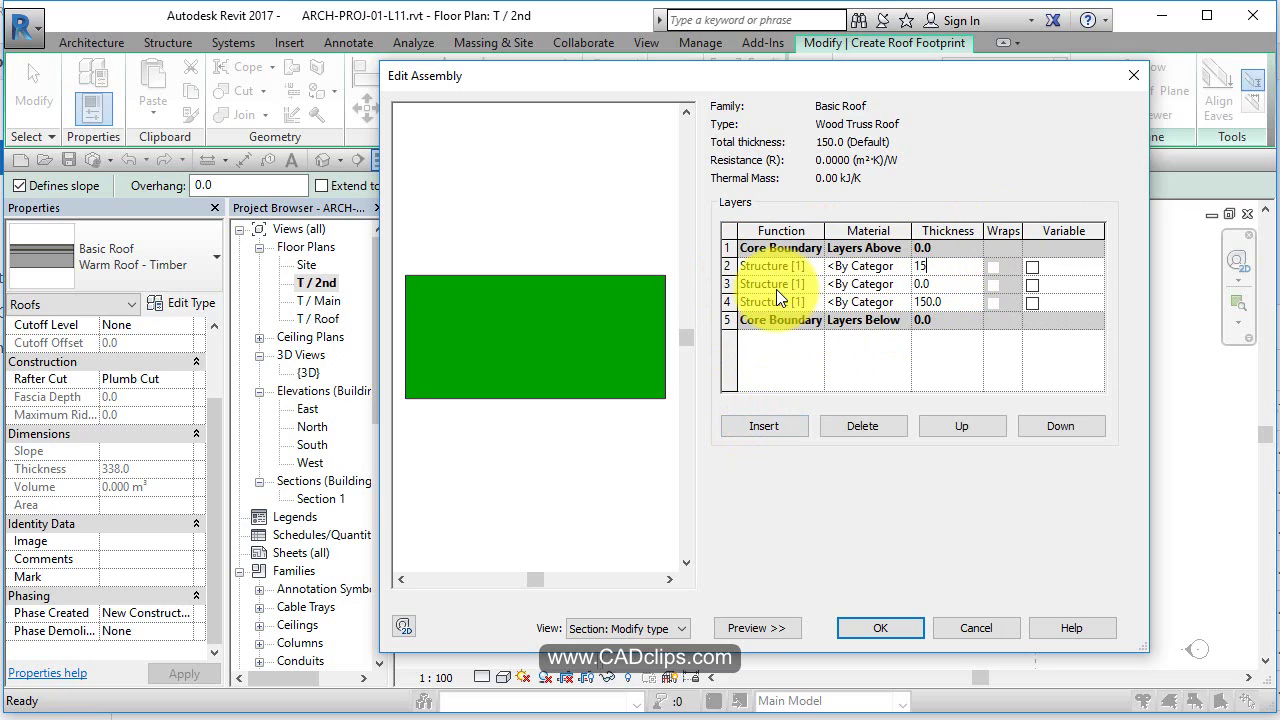
pyautogui.click(961, 285)
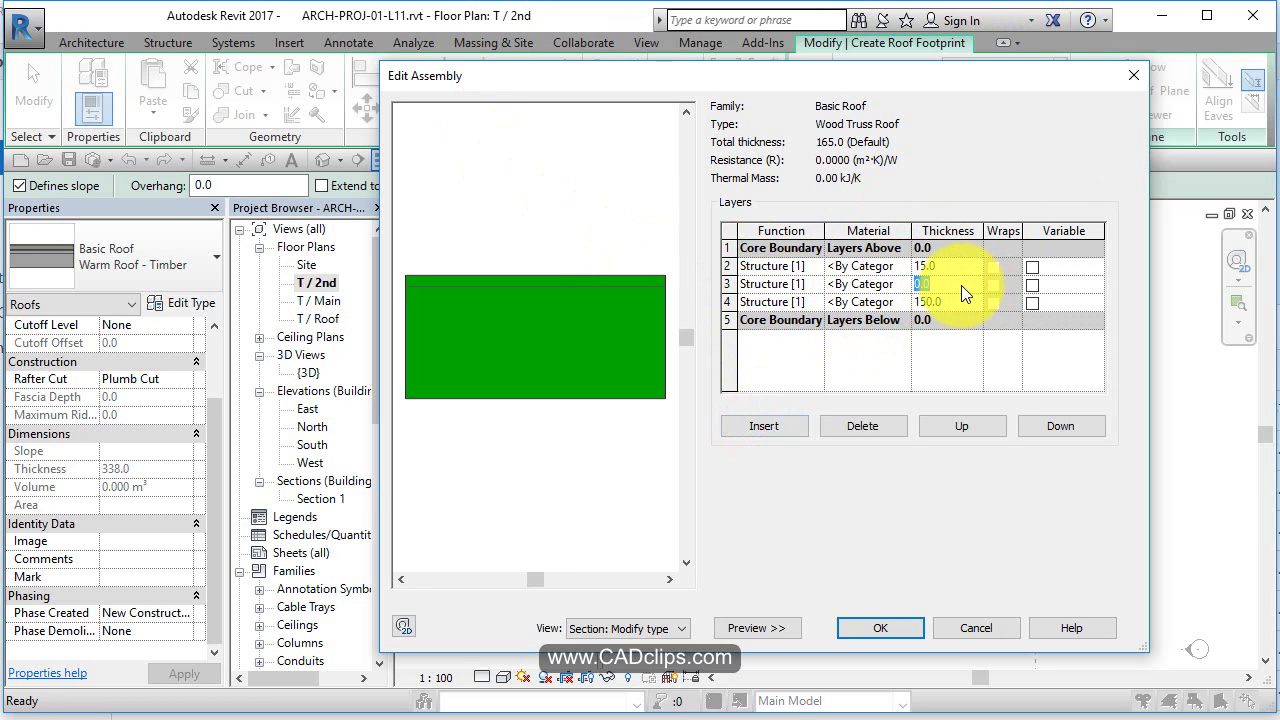
pyautogui.write('20')
pyautogui.click(955, 302)
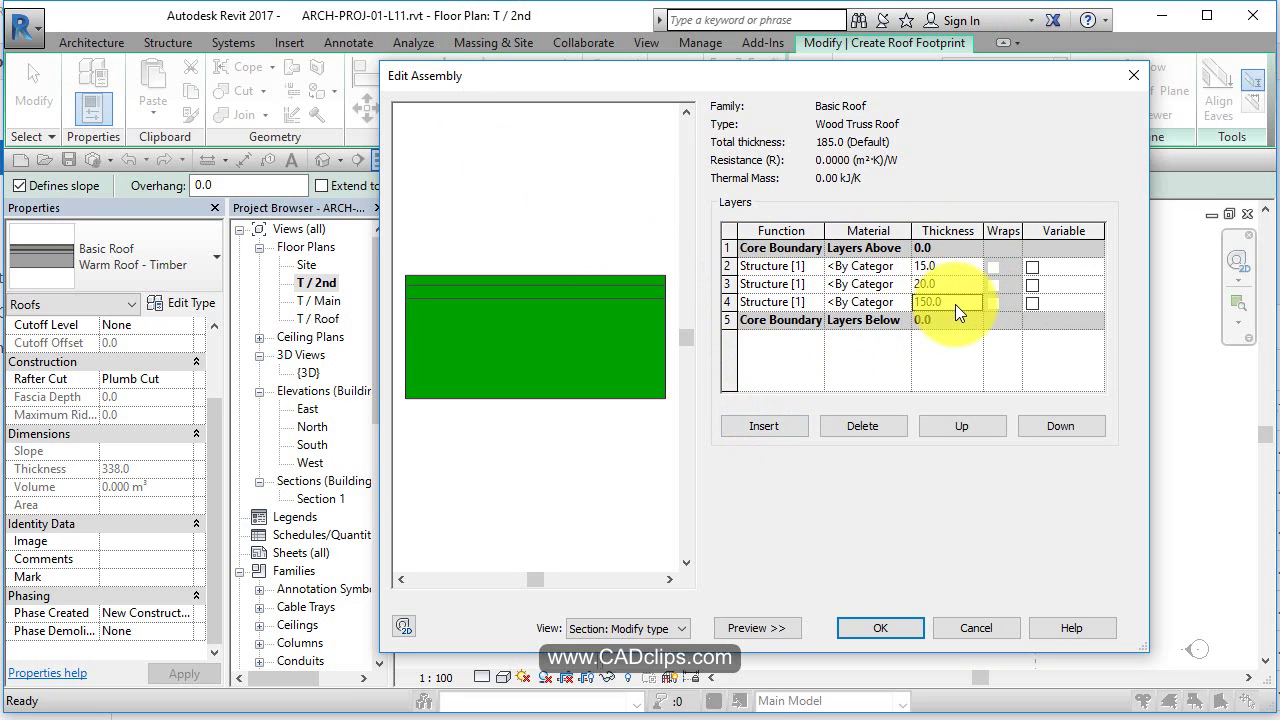
pyautogui.click(904, 265)
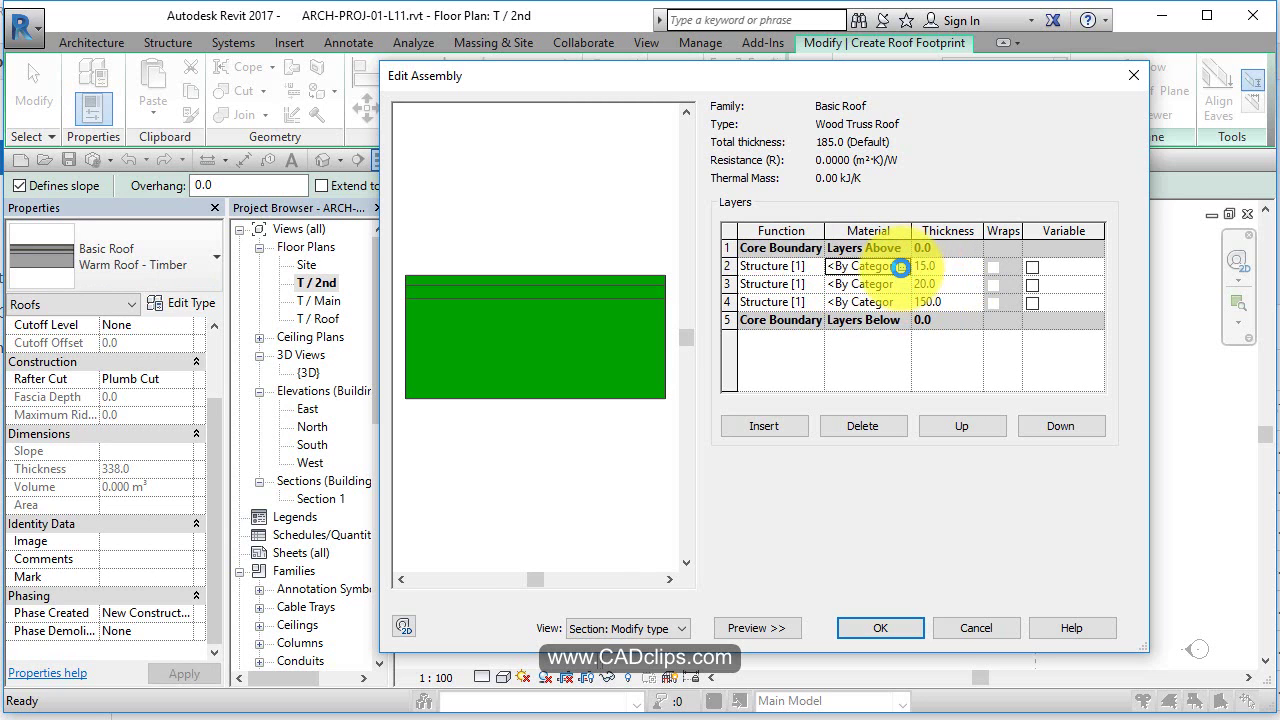
# - Search layer 2's materials for 'asph', 'shing', 'shake', then filter by 'roof'
pyautogui.click(901, 266)
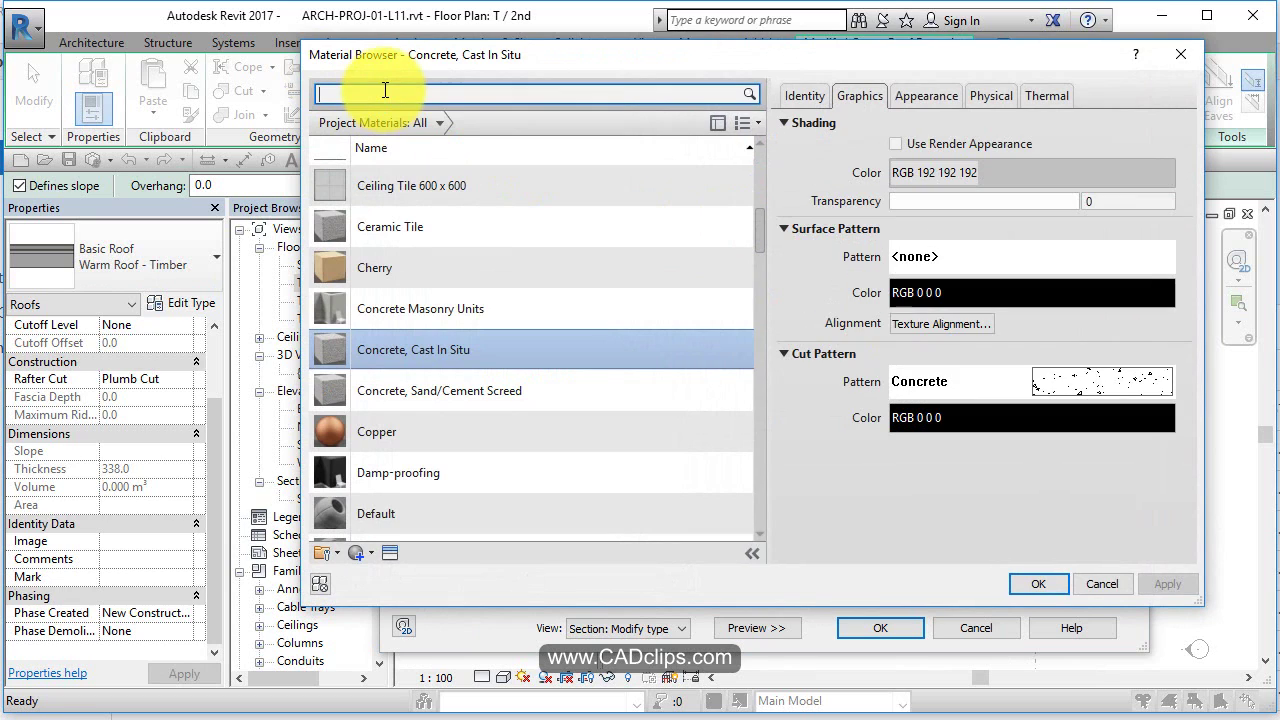
pyautogui.write('asph')
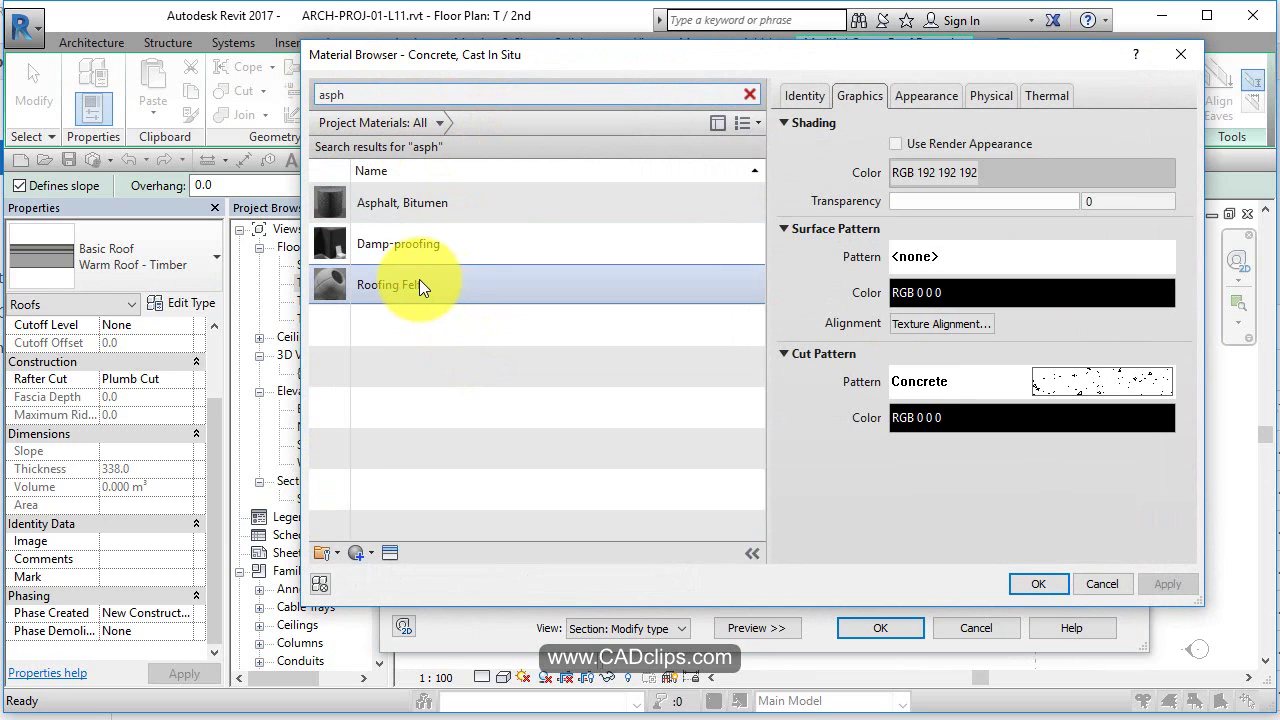
pyautogui.doubleClick(335, 94)
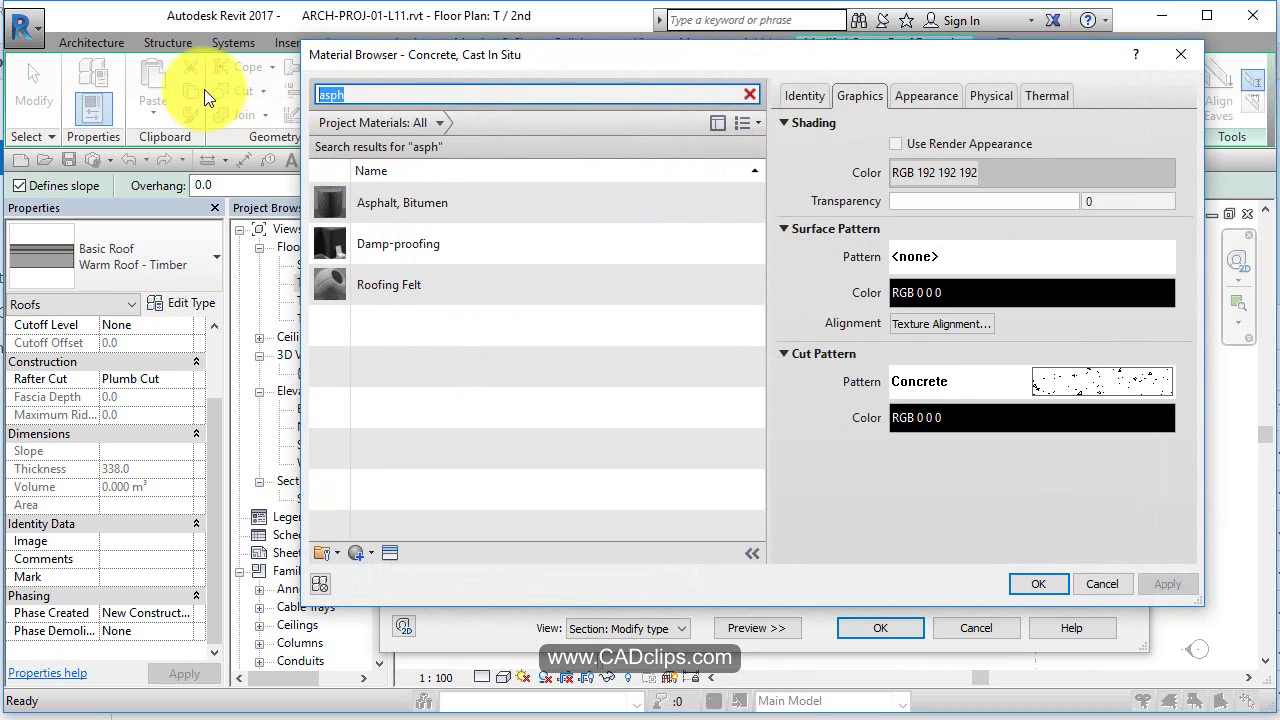
pyautogui.write('shing')
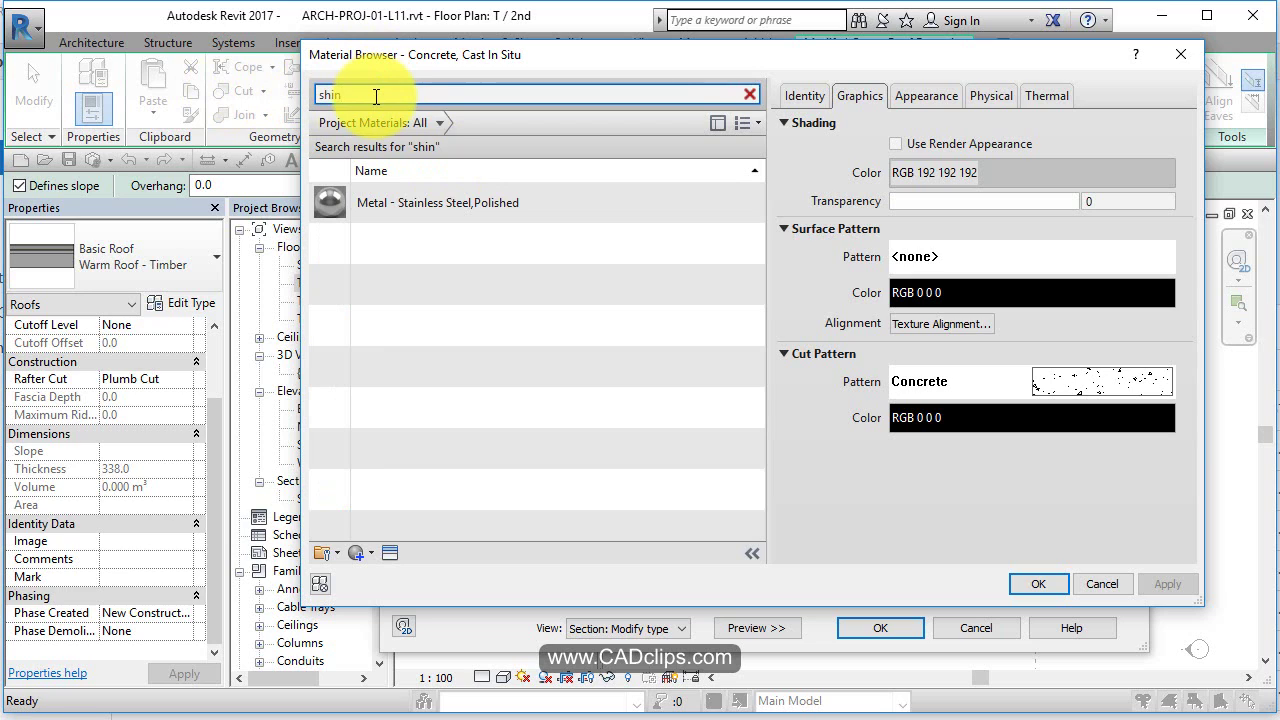
pyautogui.doubleClick(385, 95)
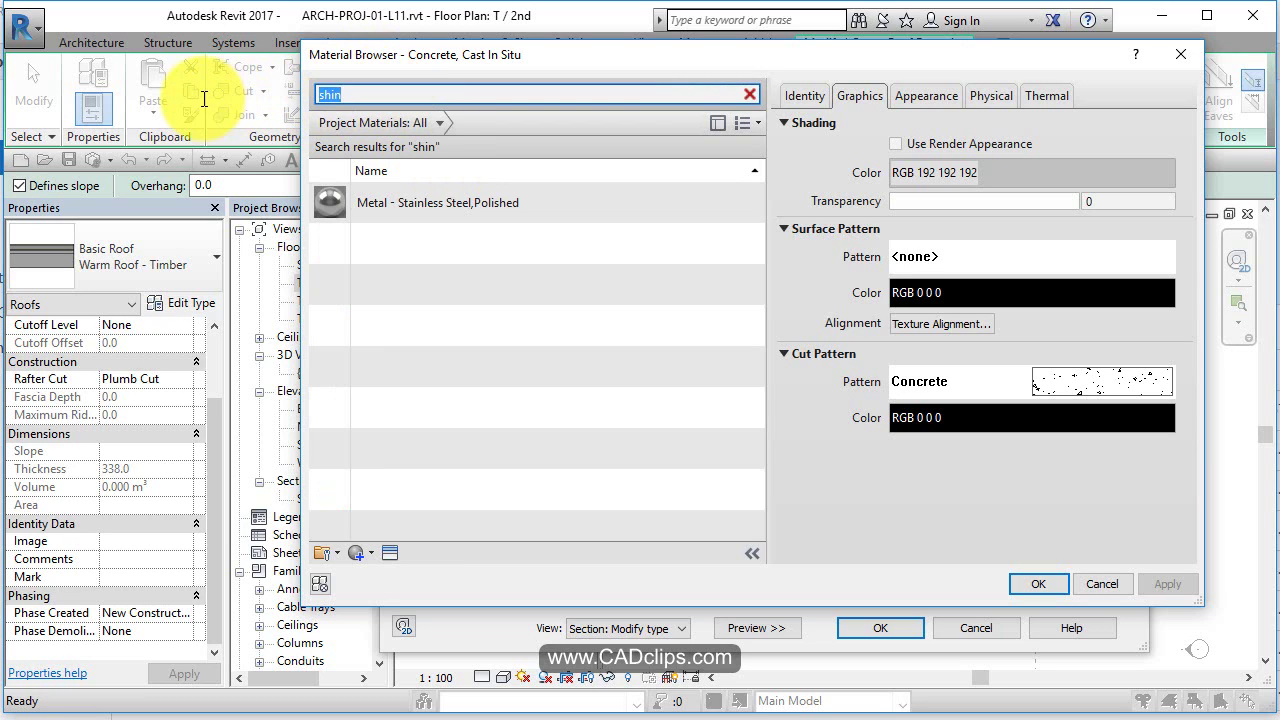
pyautogui.write('shake')
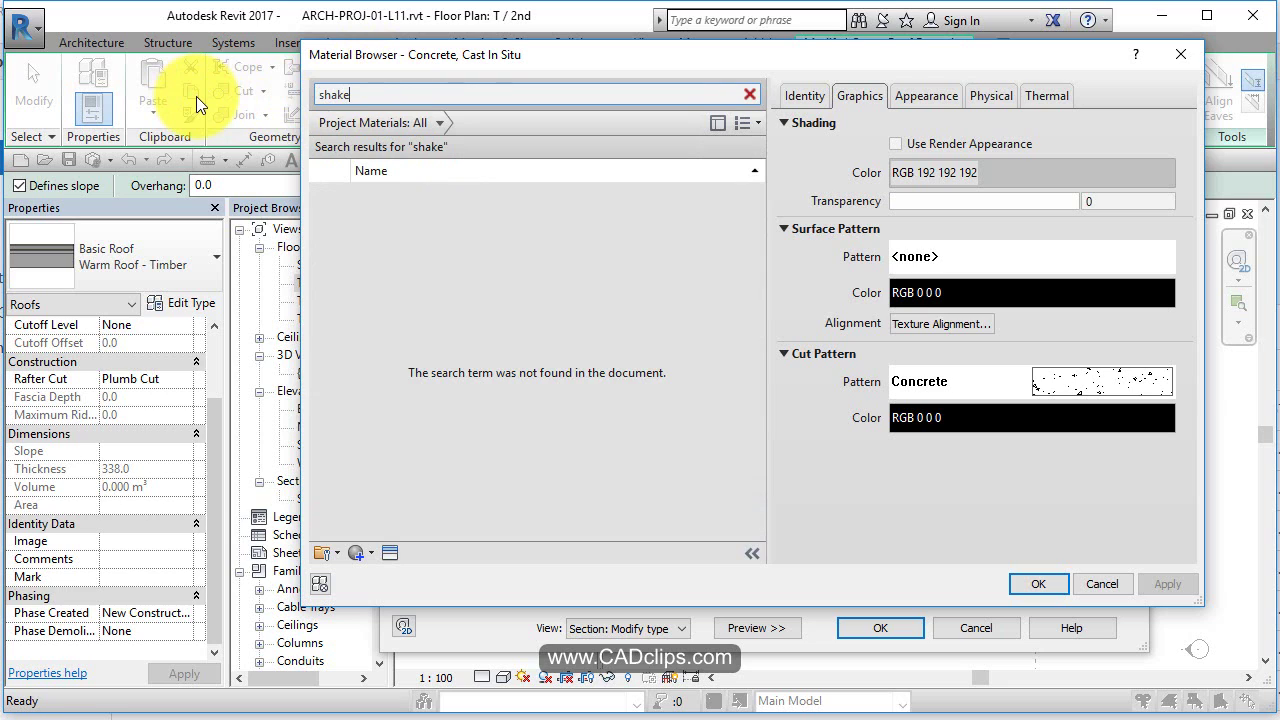
pyautogui.doubleClick(393, 95)
pyautogui.write('roof')
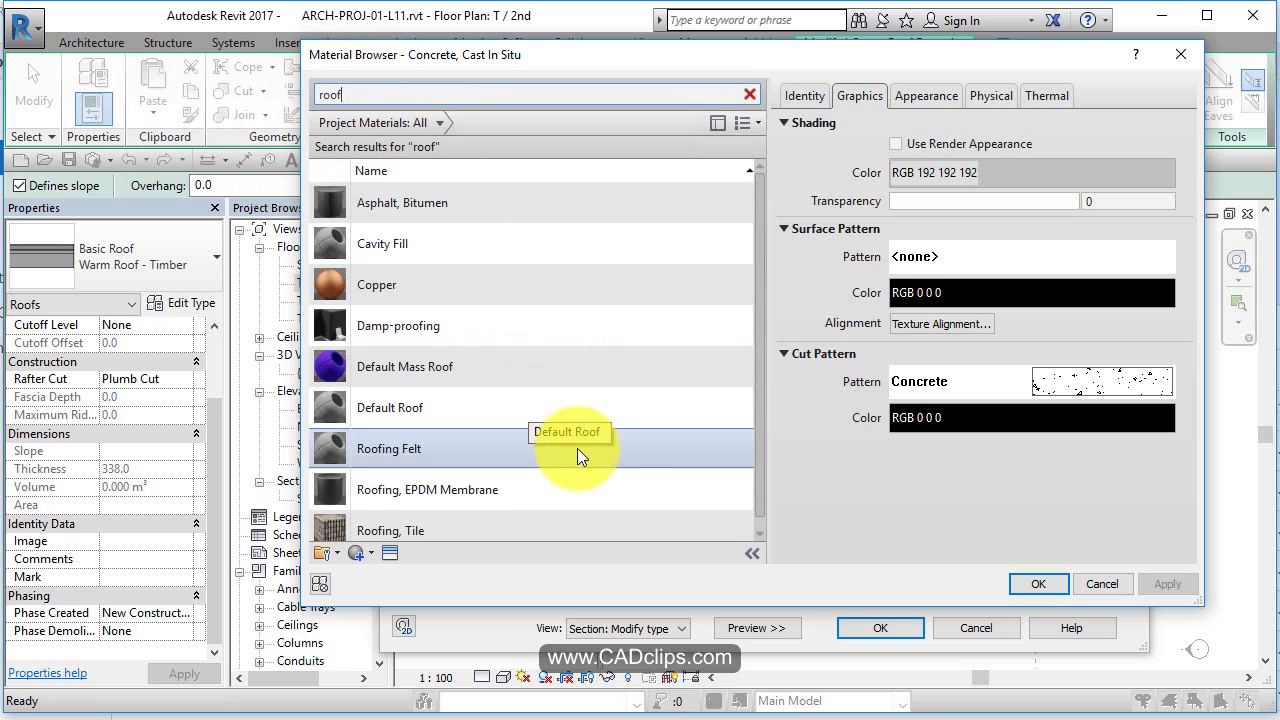
pyautogui.scroll(-1, 577, 455)
pyautogui.scroll(1, 577, 452)
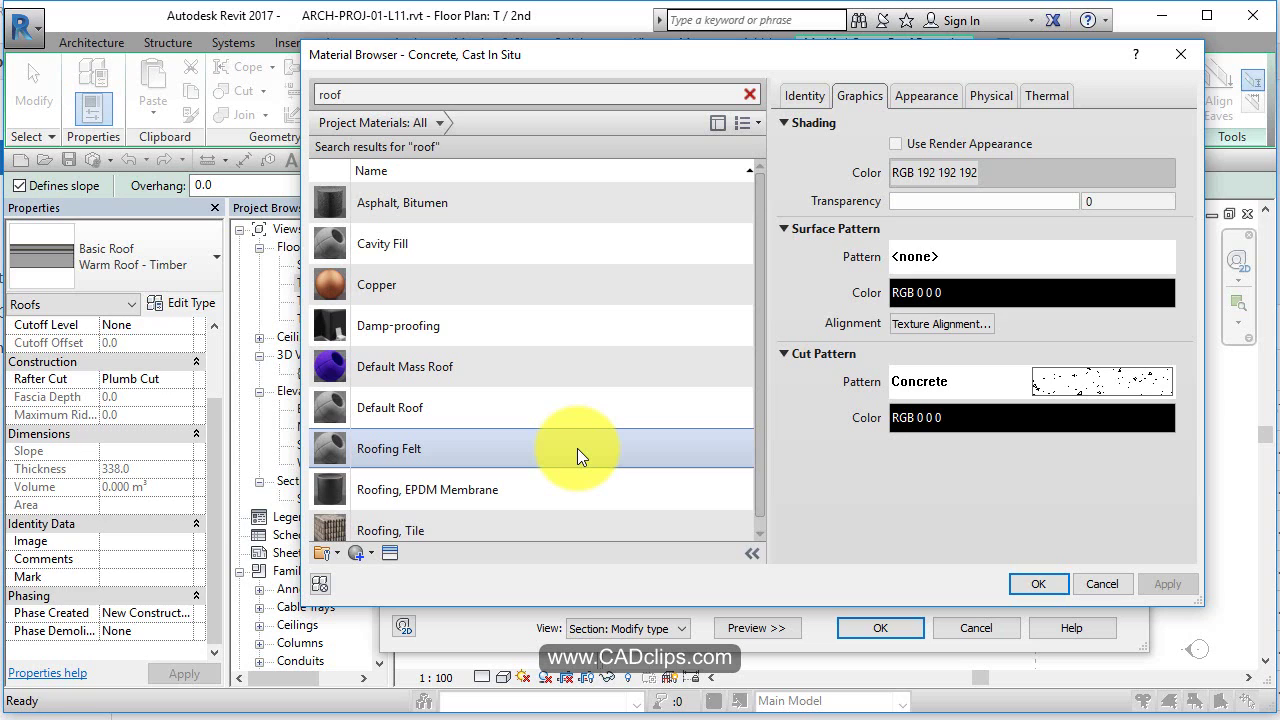
# - Duplicate the Default Roof material and rename the copy 'Asphalt Shingles'
pyautogui.click(436, 406)
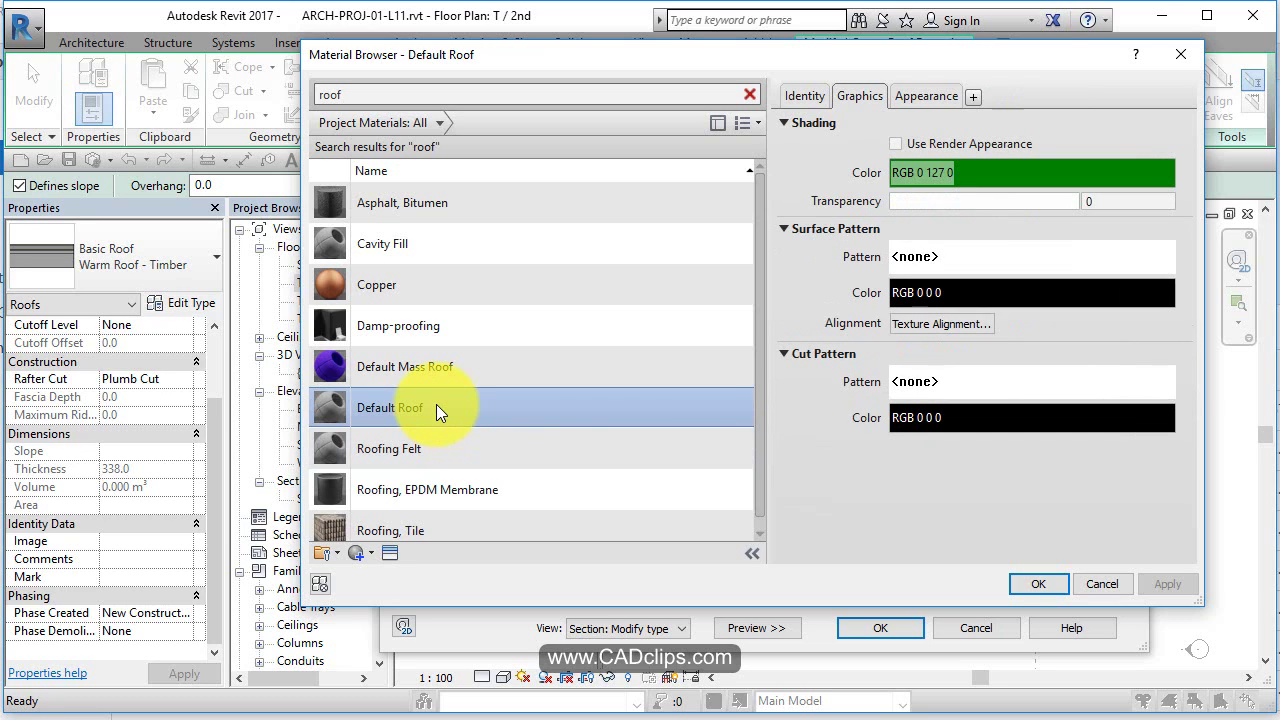
pyautogui.rightClick(436, 406)
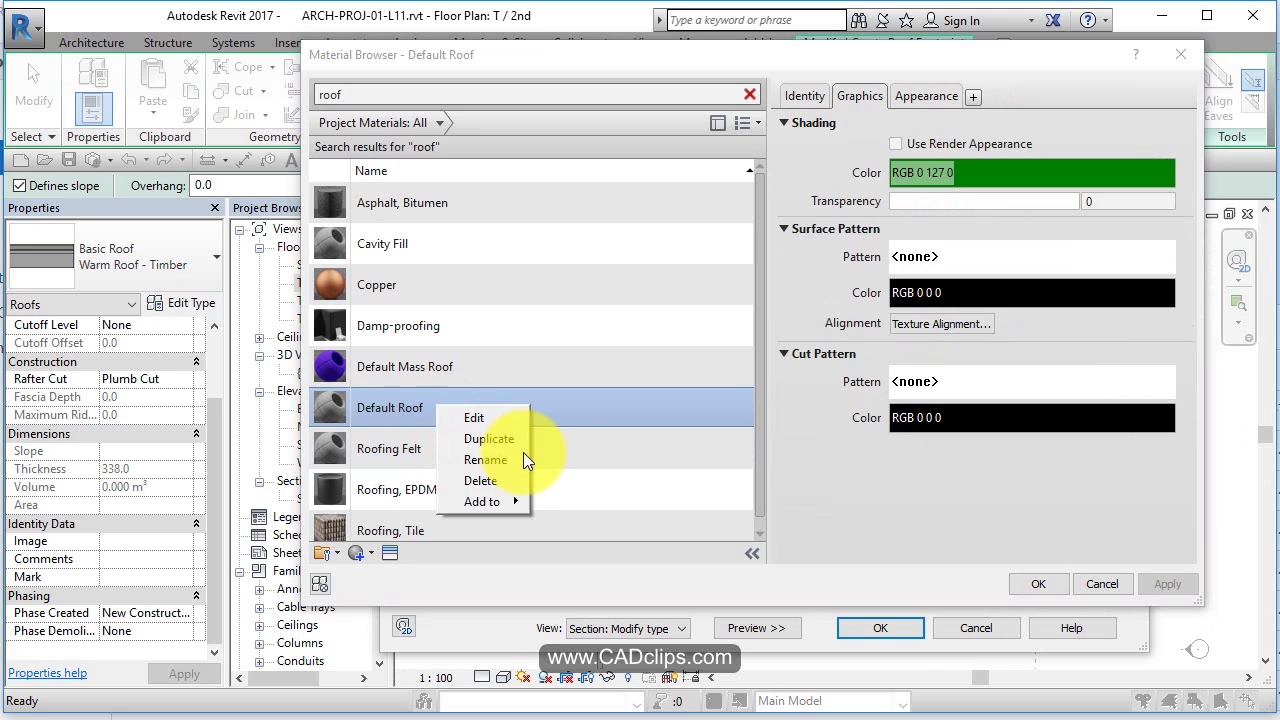
pyautogui.click(512, 445)
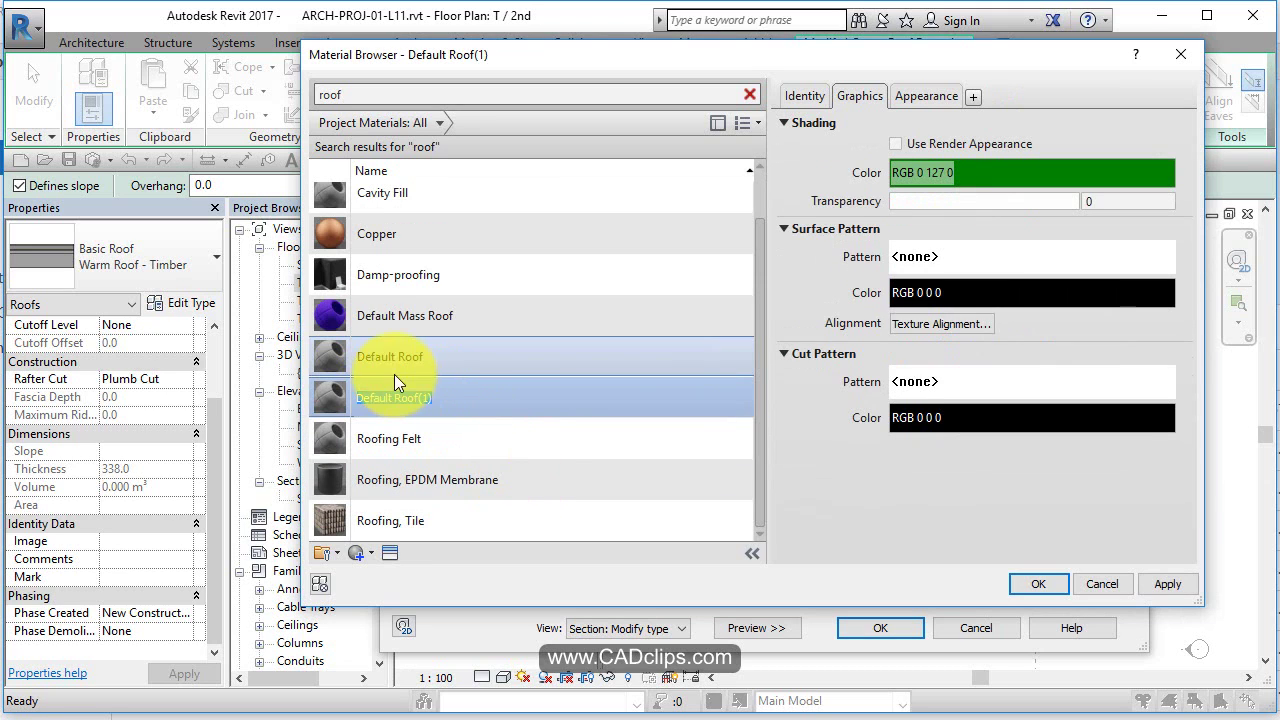
pyautogui.click(458, 400)
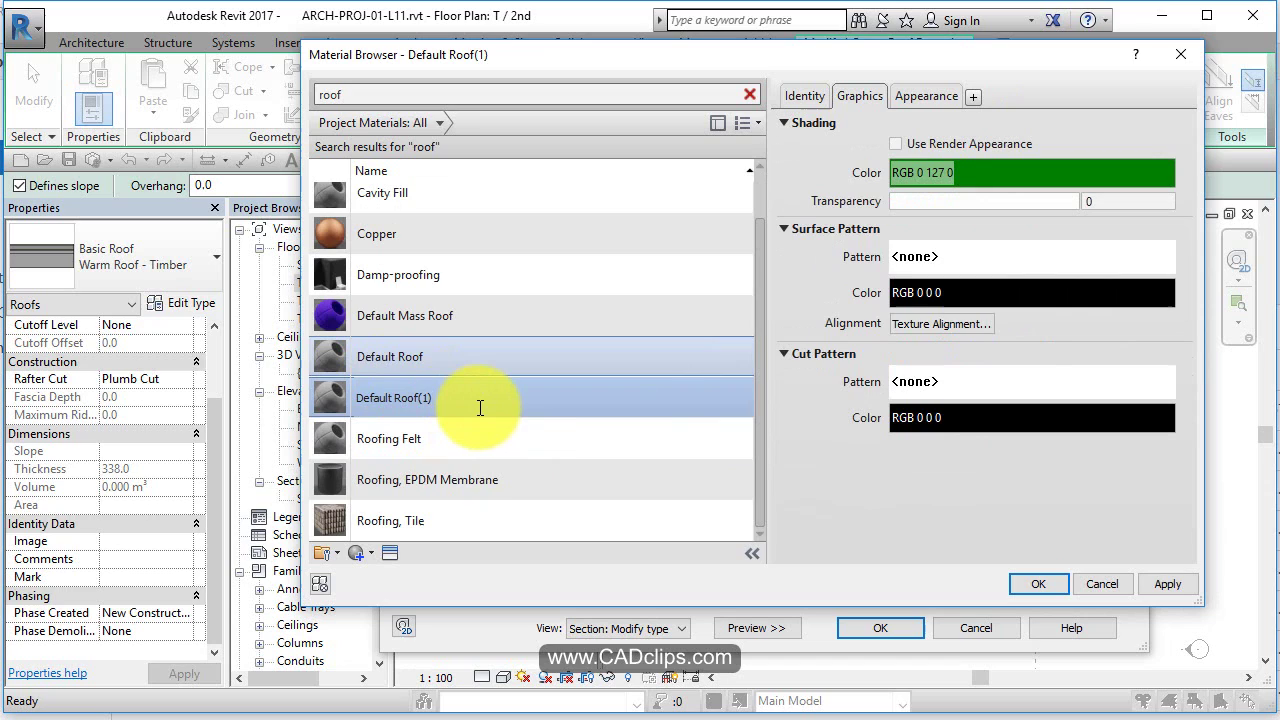
pyautogui.press('BackSpace')
pyautogui.press('BackSpace')
pyautogui.press('BackSpace')
pyautogui.press('BackSpace')
pyautogui.press('BackSpace')
pyautogui.press('BackSpace')
pyautogui.press('BackSpace')
pyautogui.press('BackSpace')
pyautogui.press('BackSpace')
pyautogui.press('BackSpace')
pyautogui.press('BackSpace')
pyautogui.press('BackSpace')
pyautogui.press('BackSpace')
pyautogui.press('BackSpace')
pyautogui.press('BackSpace')
pyautogui.write('A')
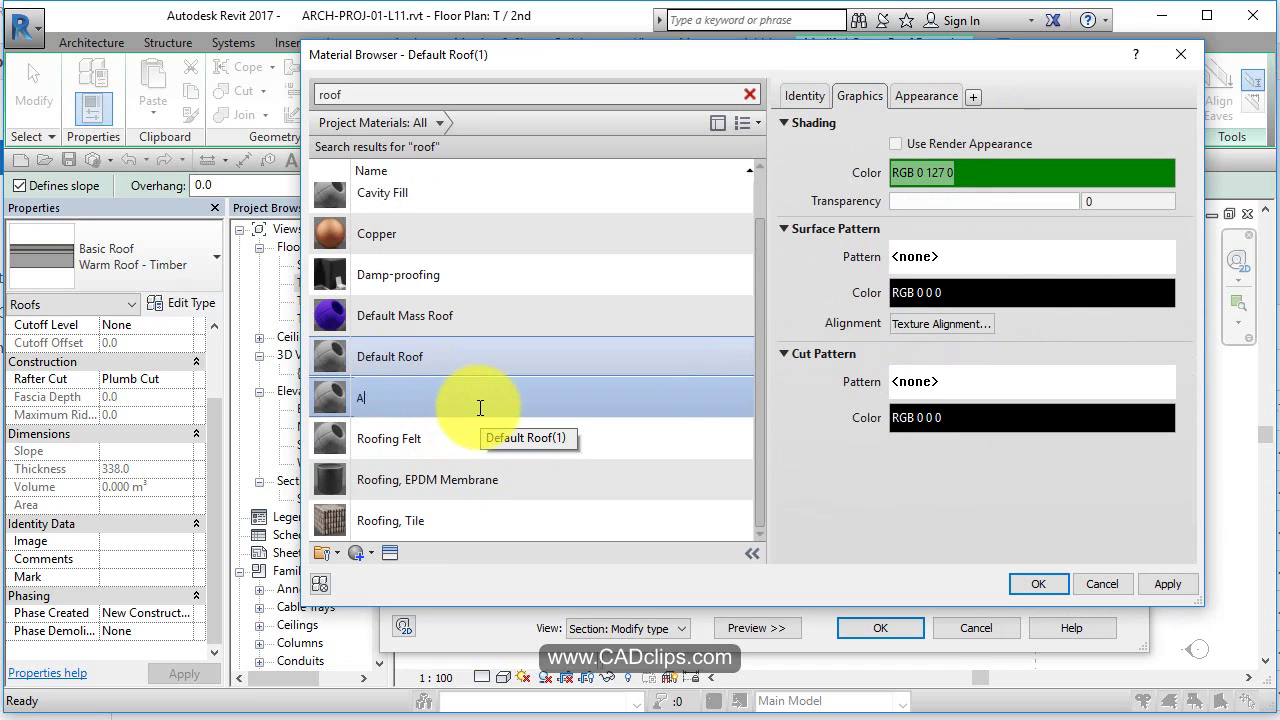
pyautogui.write('phalt Shingle')
pyautogui.write('s')
pyautogui.write('S')
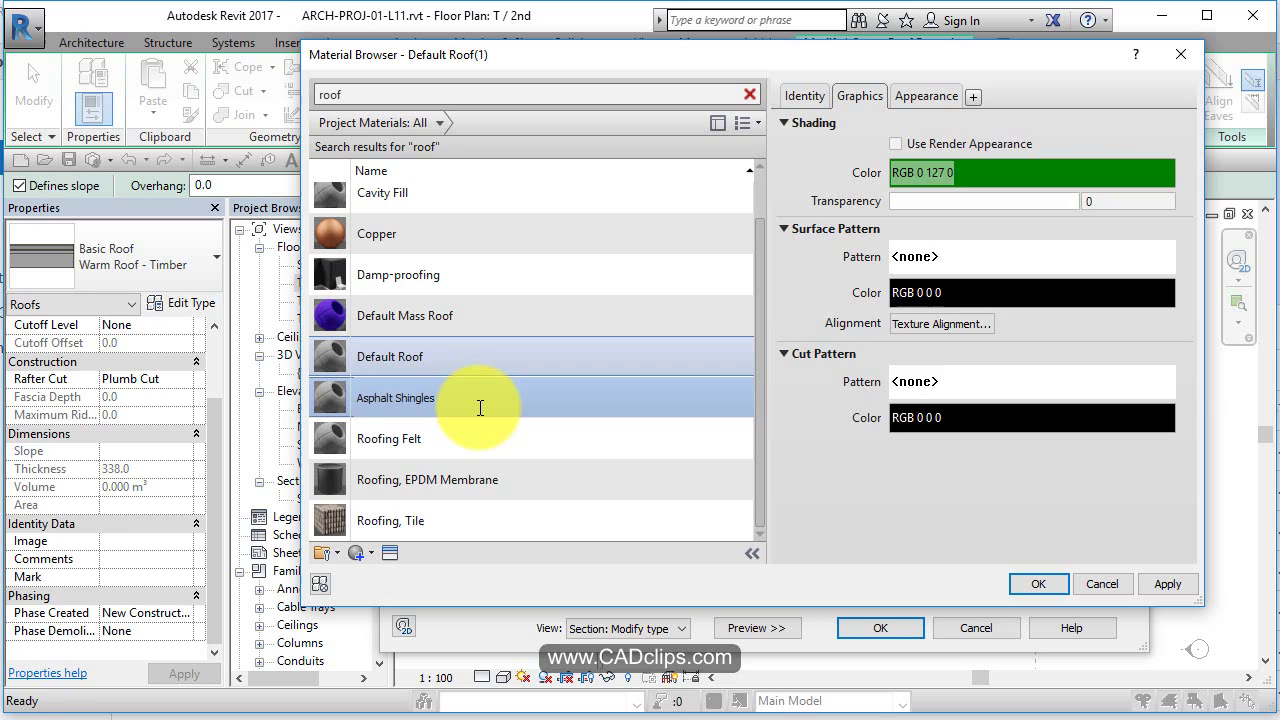
pyautogui.write('hingles')
pyautogui.press('Return')
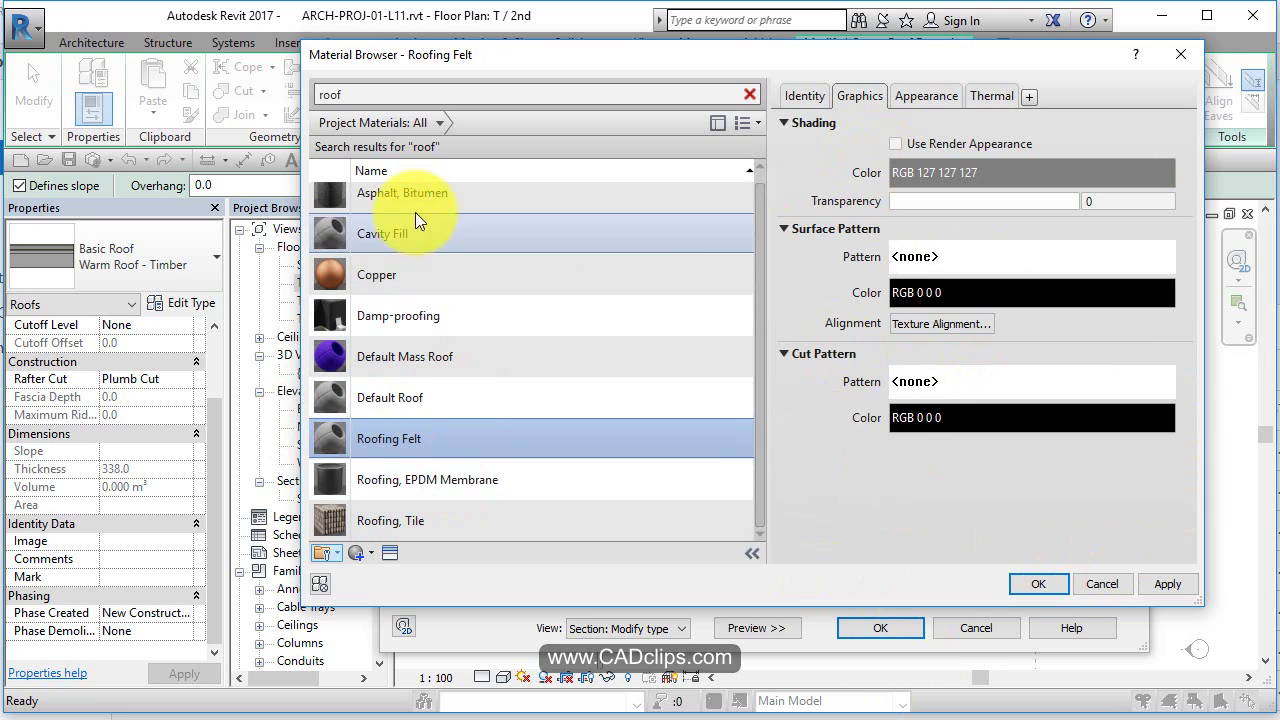
# - Duplicate Default Roof again; naming it 'Asphalt Shingles' triggers a duplicate-name warning
pyautogui.scroll(1, 420, 235)
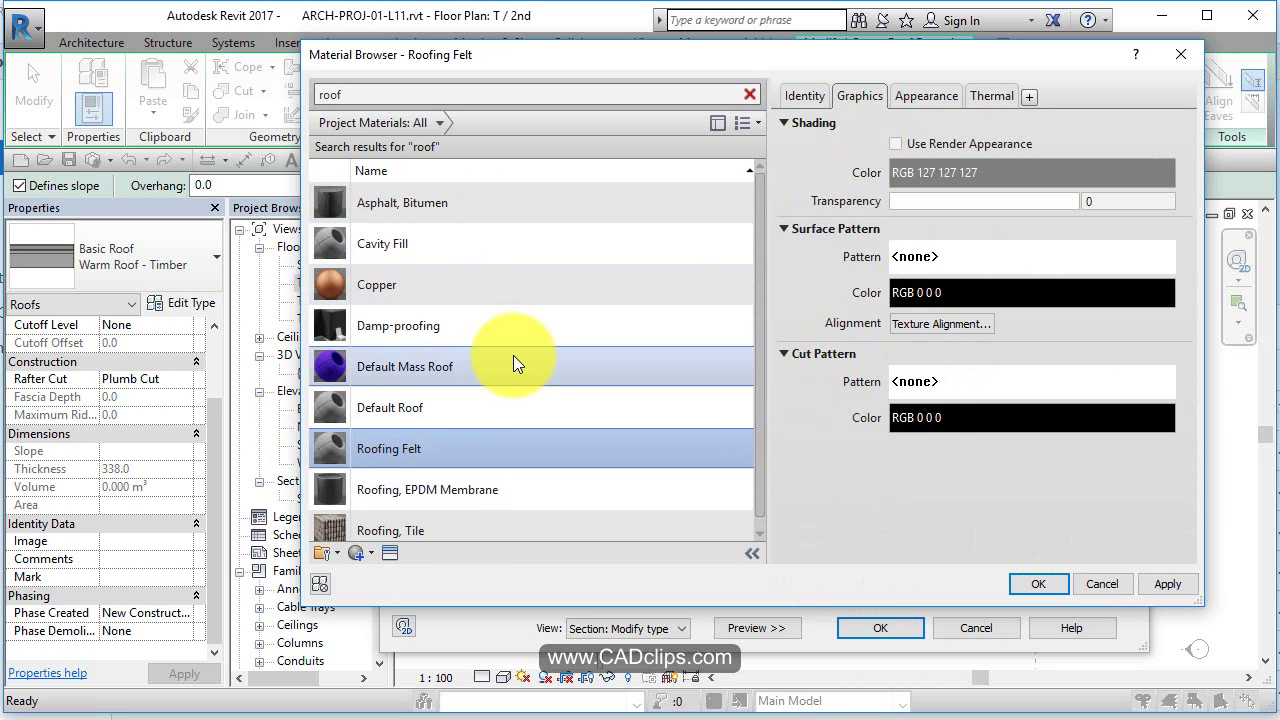
pyautogui.scroll(-1, 549, 495)
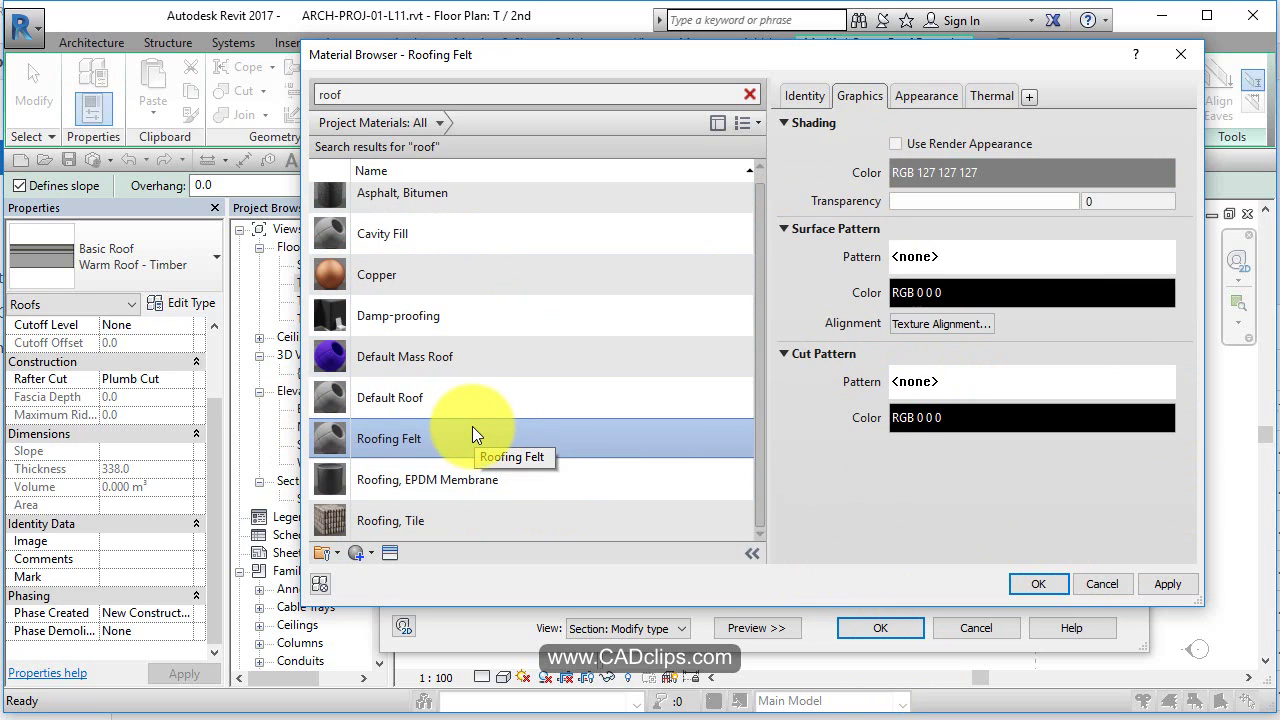
pyautogui.click(427, 399)
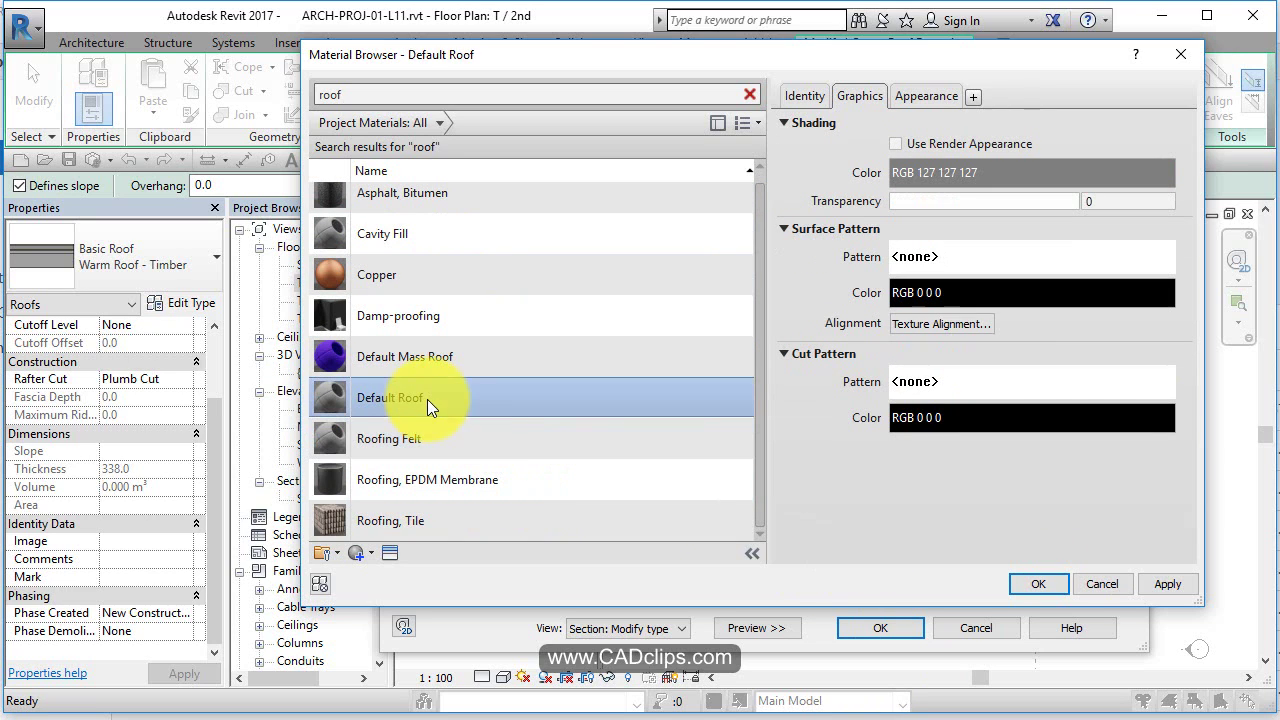
pyautogui.rightClick(427, 399)
pyautogui.click(467, 435)
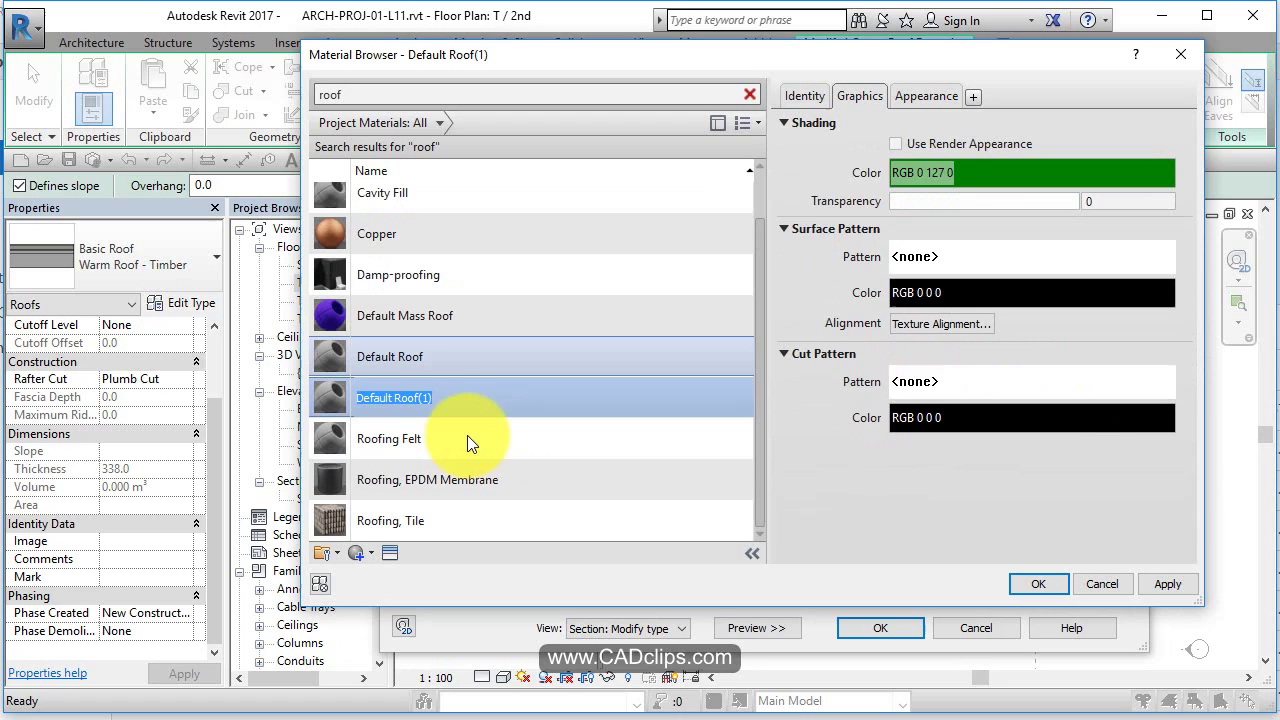
pyautogui.click(460, 408)
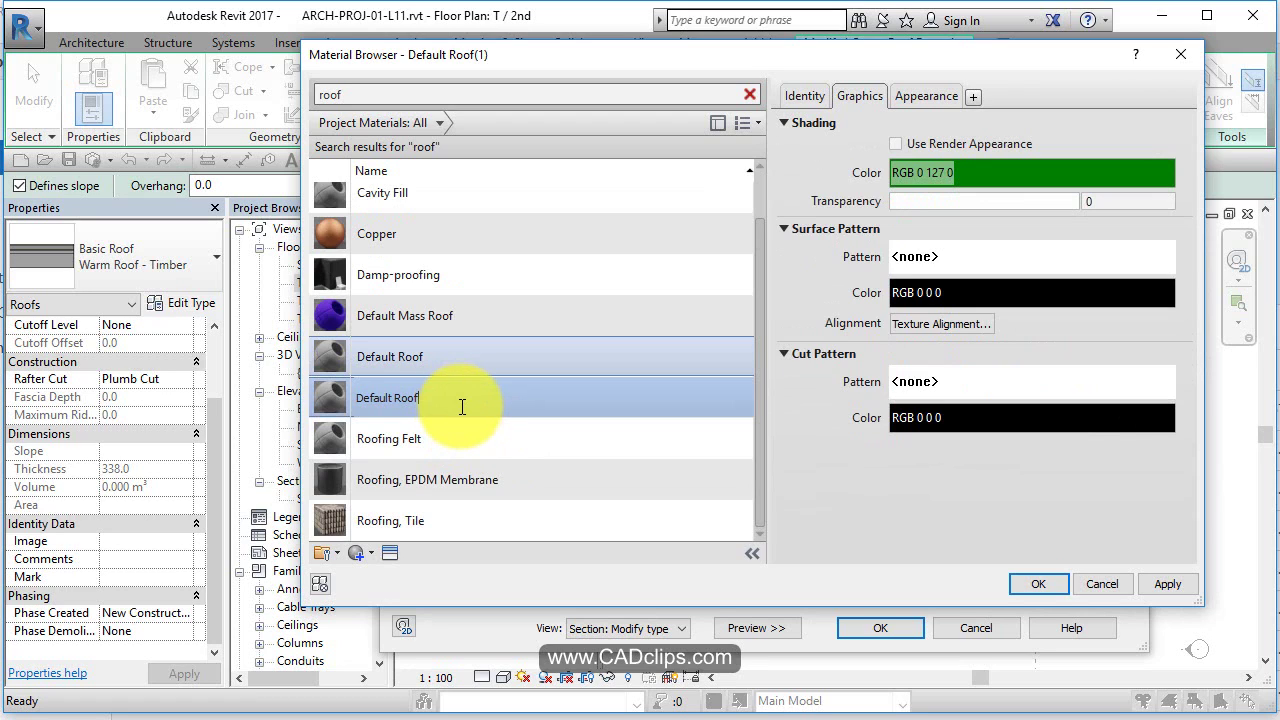
pyautogui.press('BackSpace')
pyautogui.press('BackSpace')
pyautogui.press('BackSpace')
pyautogui.press('BackSpace')
pyautogui.press('BackSpace')
pyautogui.press('BackSpace')
pyautogui.press('BackSpace')
pyautogui.press('BackSpace')
pyautogui.press('BackSpace')
pyautogui.press('BackSpace')
pyautogui.write('Asphalt Shingles')
pyautogui.press('Return')
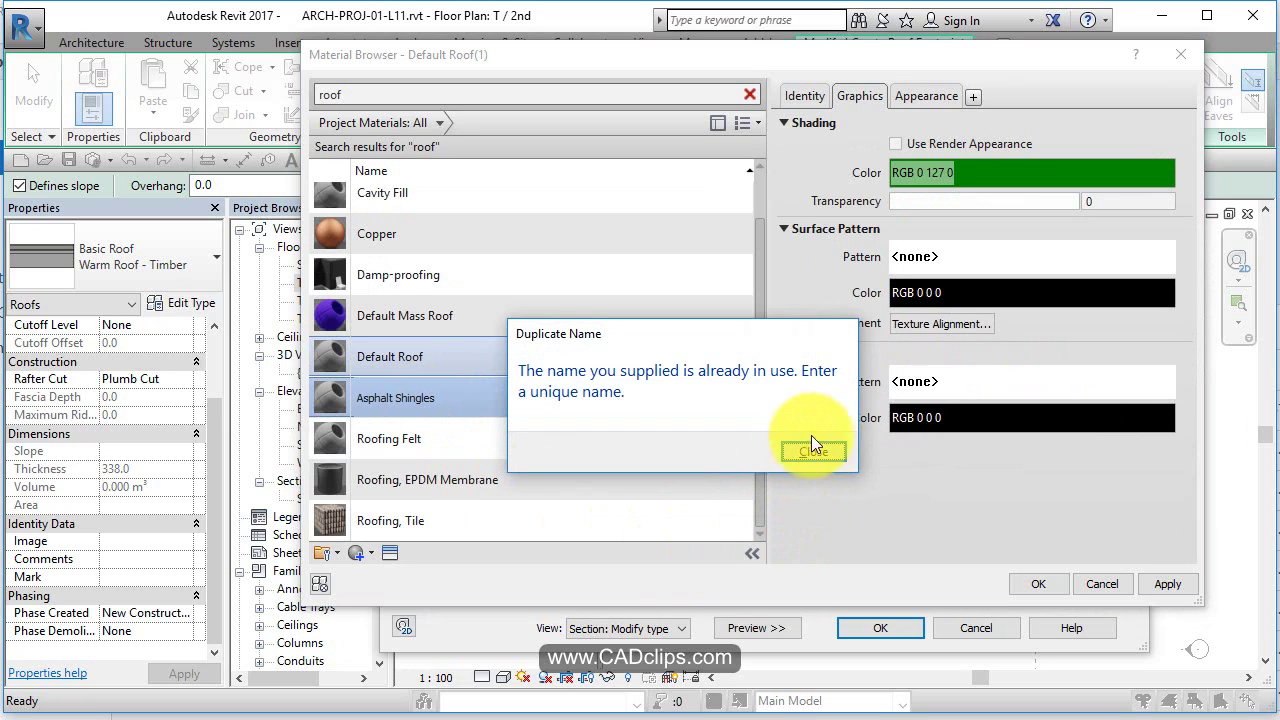
# - Close the warning and rename the Asphalt Shingles material to 'Asphalt Roof Shingles'
pyautogui.click(815, 450)
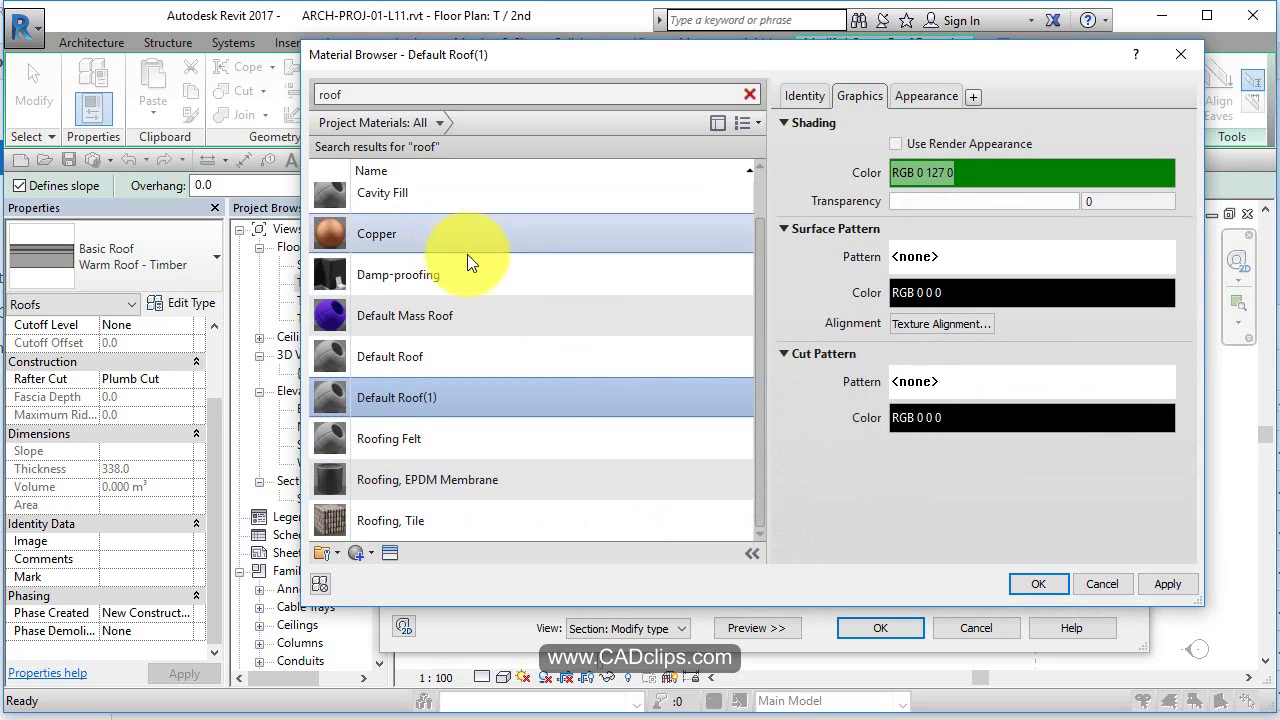
pyautogui.click(451, 92)
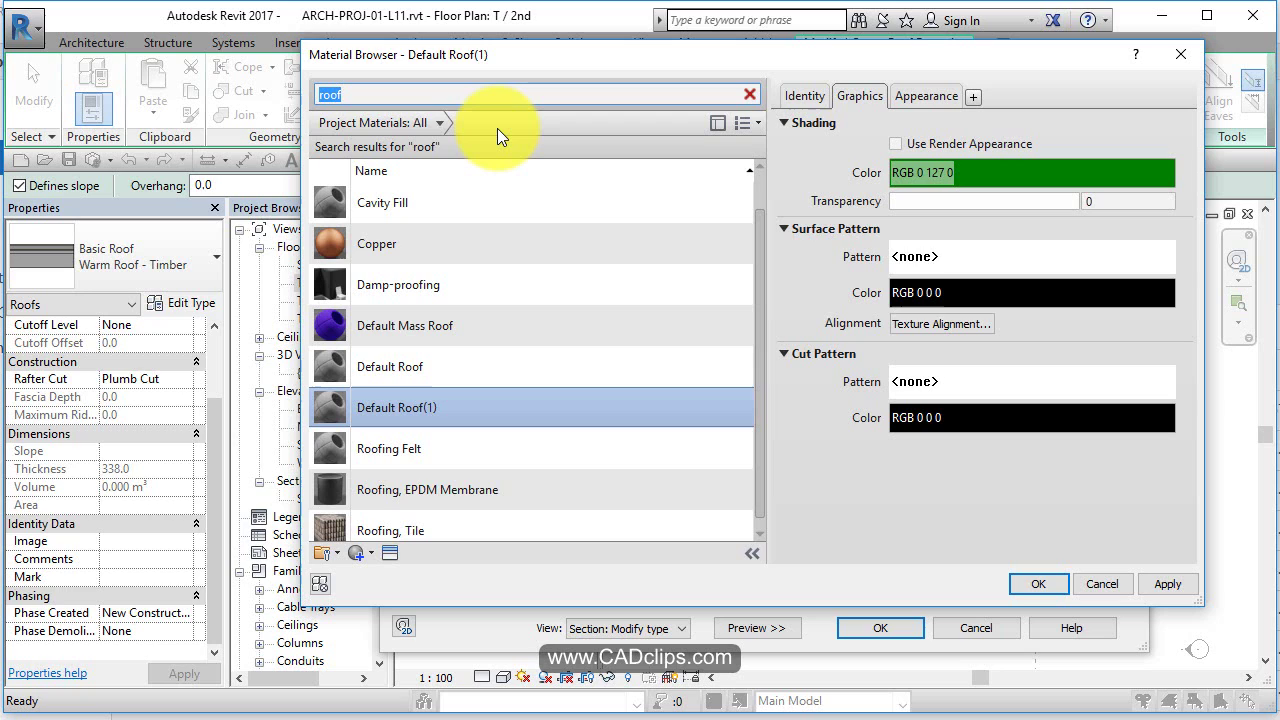
pyautogui.write('asph')
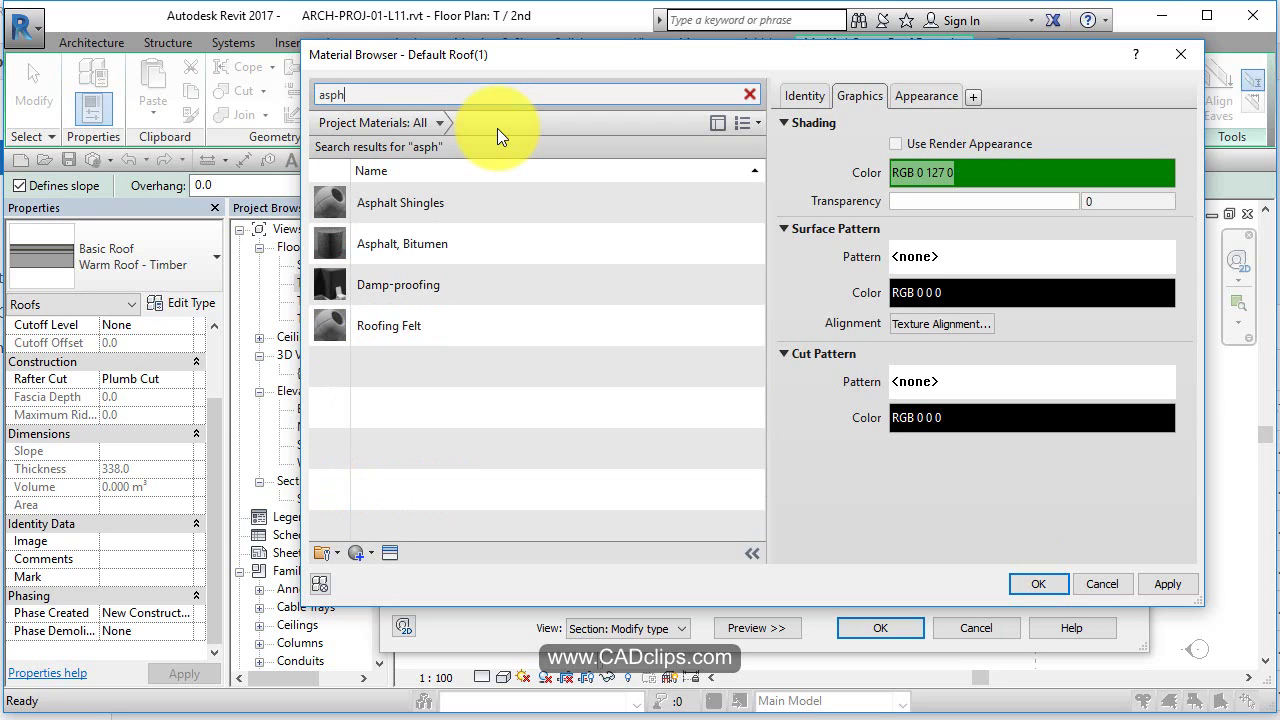
pyautogui.click(439, 206)
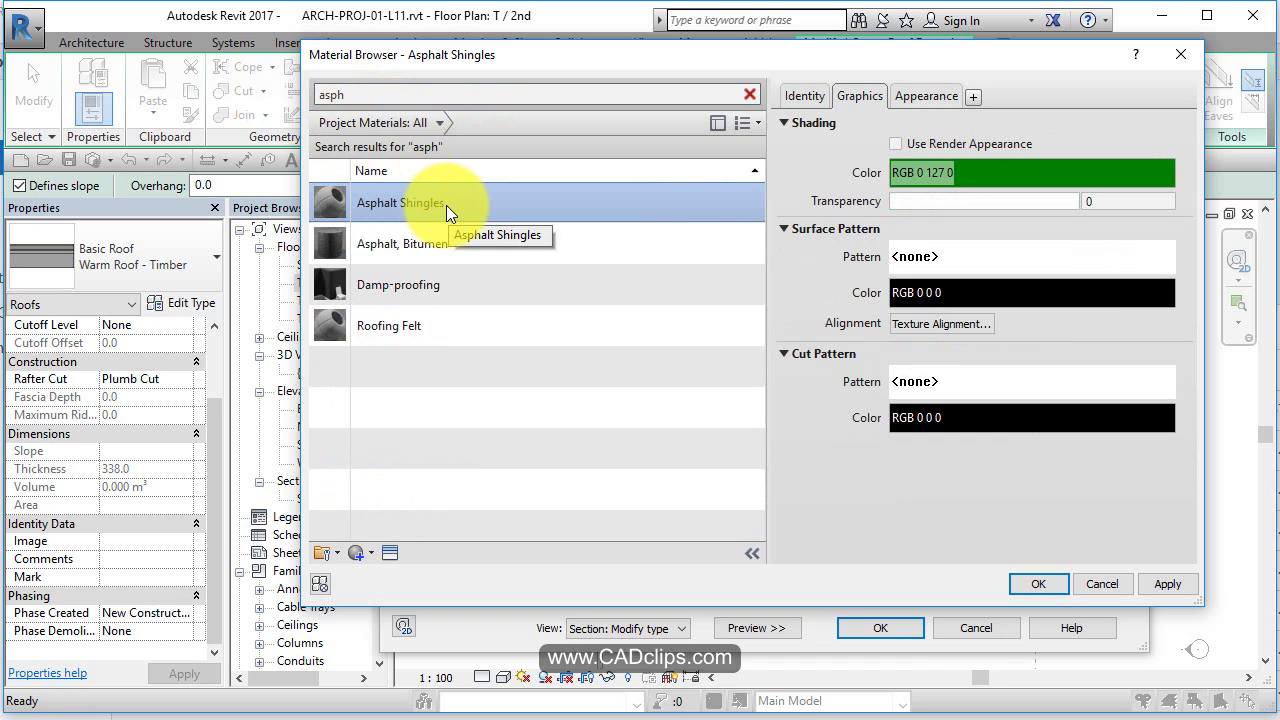
pyautogui.rightClick(433, 205)
pyautogui.click(480, 257)
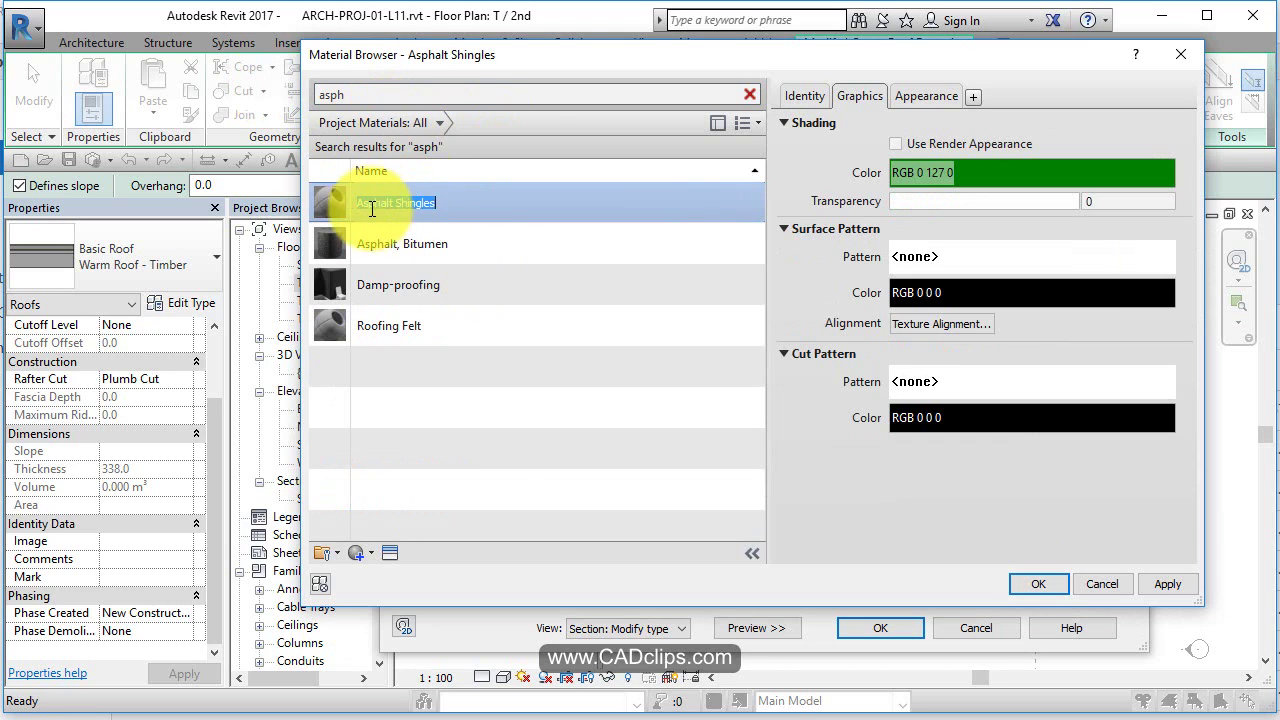
pyautogui.click(397, 204)
pyautogui.write('R')
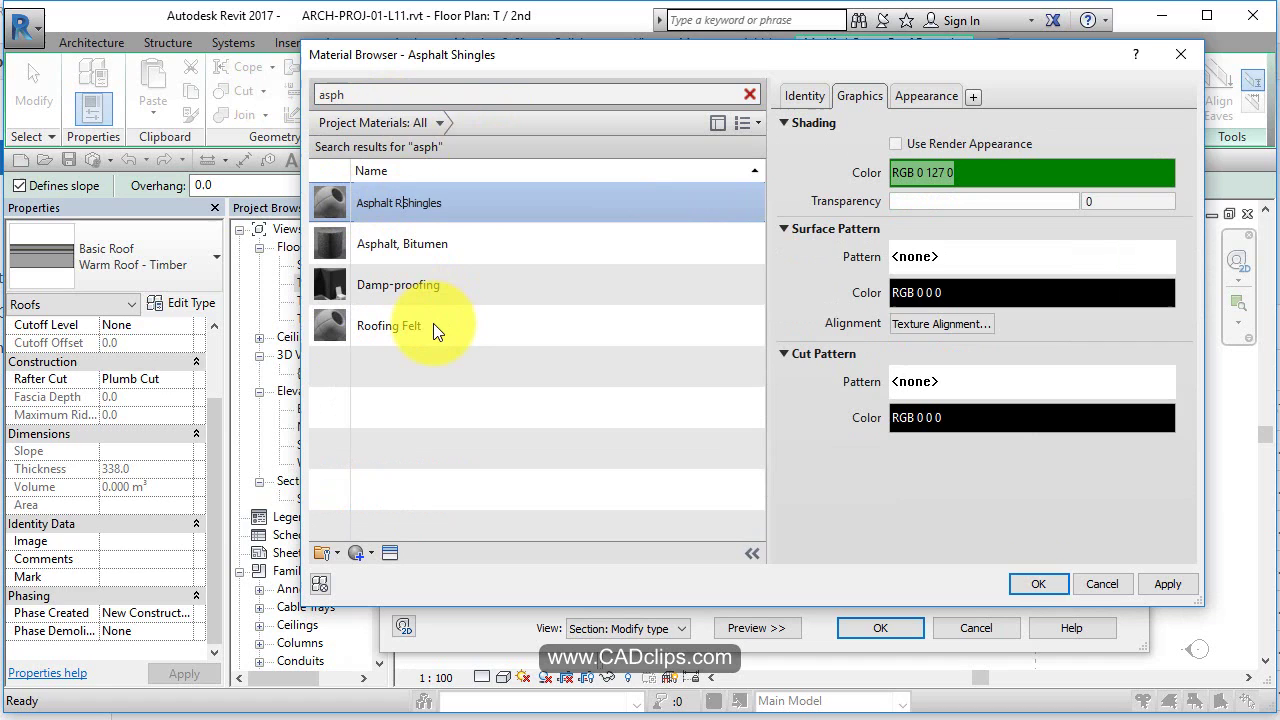
pyautogui.write('oof')
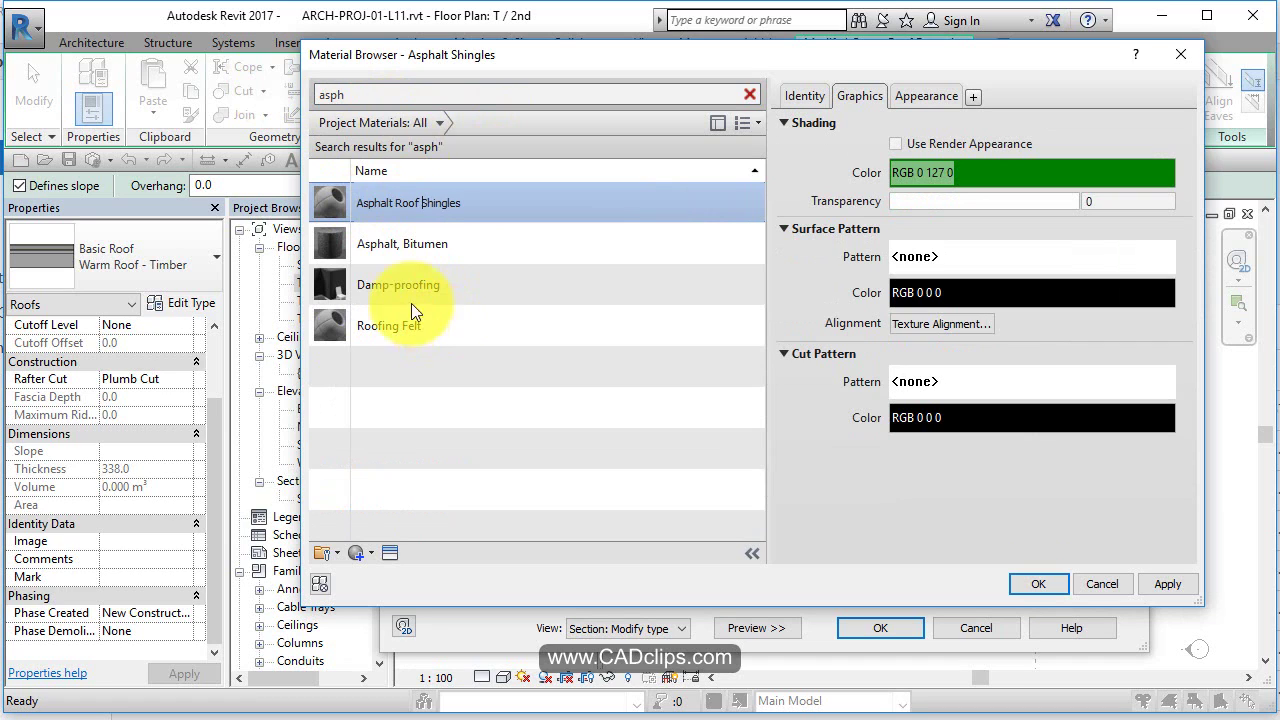
pyautogui.click(350, 94)
# - Assign Asphalt Roof Shingles as the material of the 15.0 layer
pyautogui.doubleClick(455, 100)
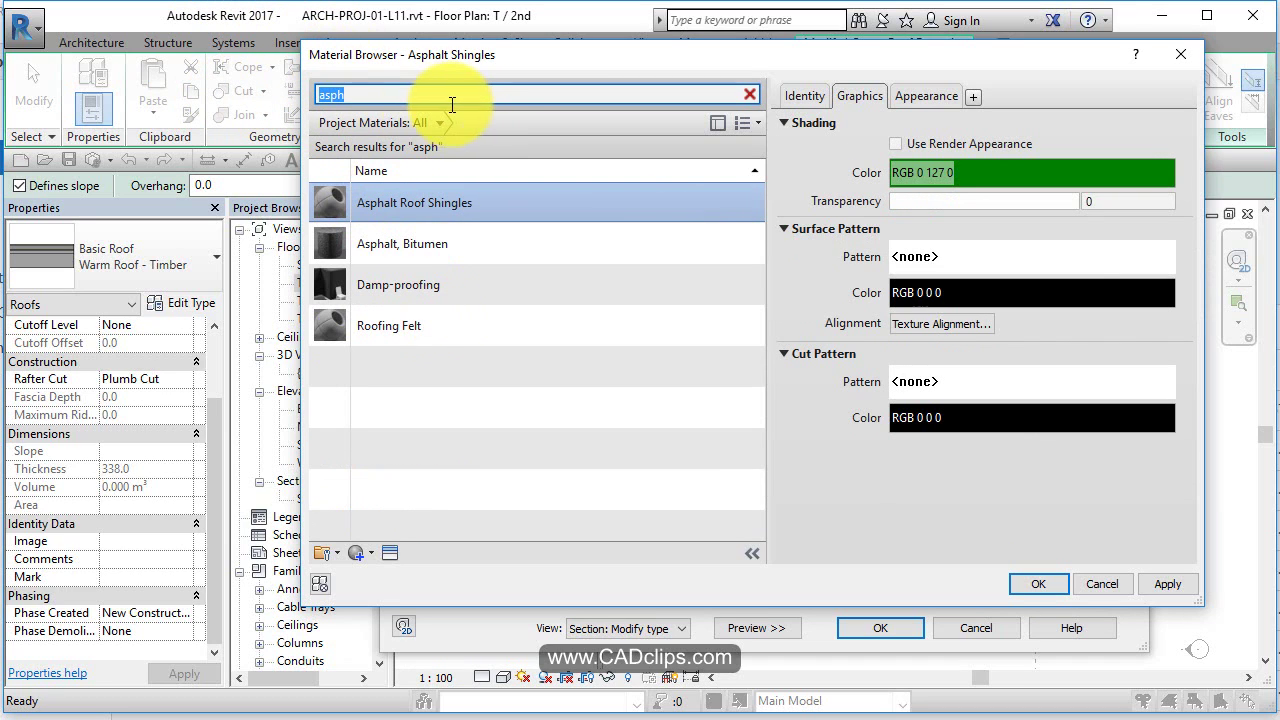
pyautogui.write('roof')
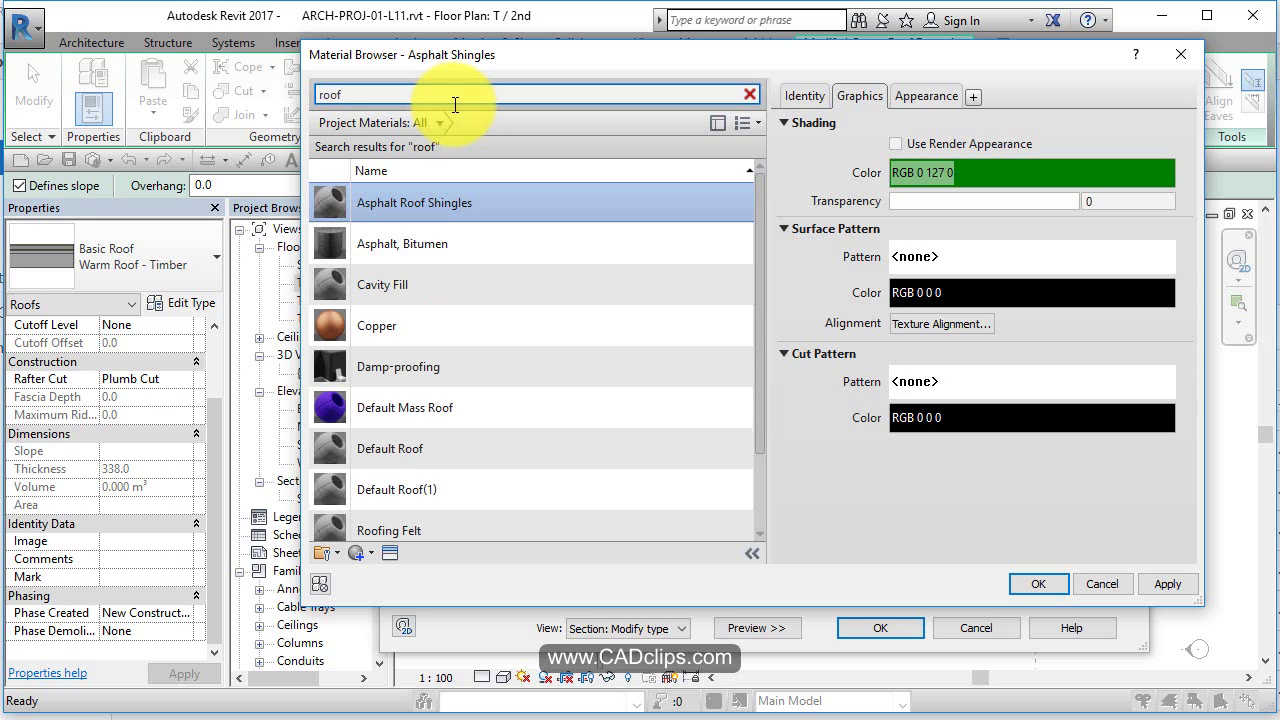
pyautogui.click(437, 201)
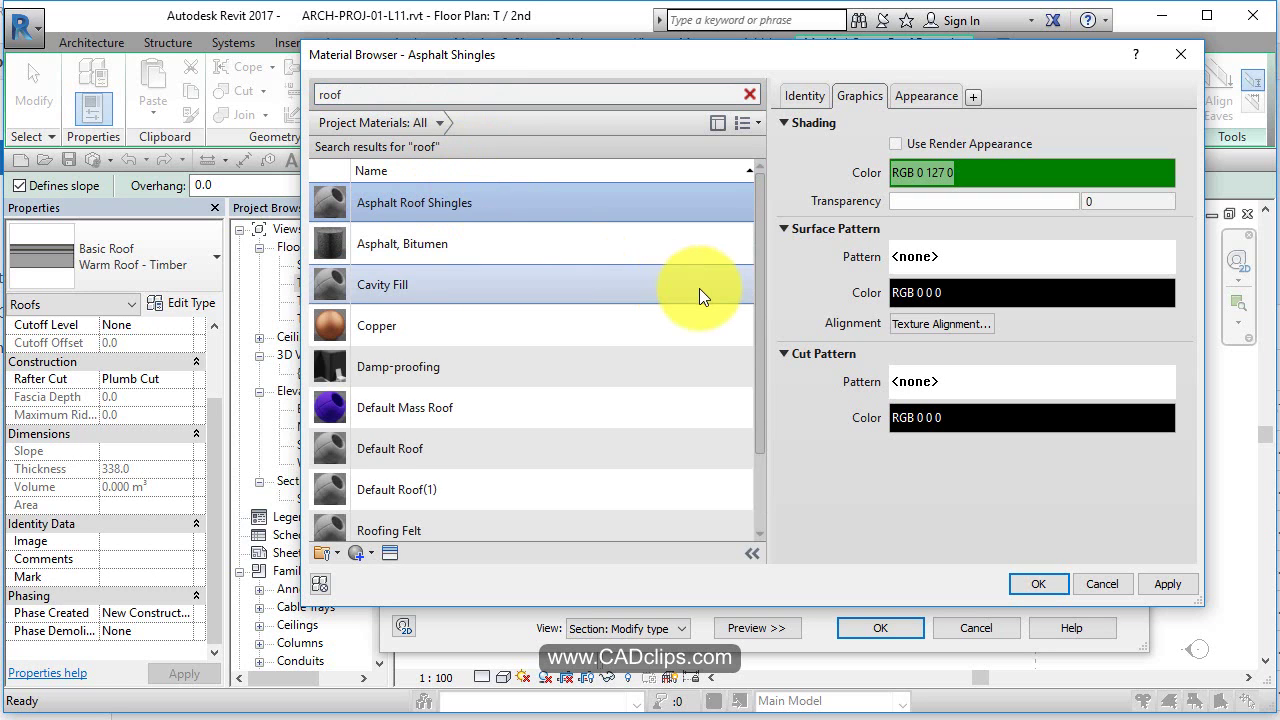
pyautogui.click(1030, 584)
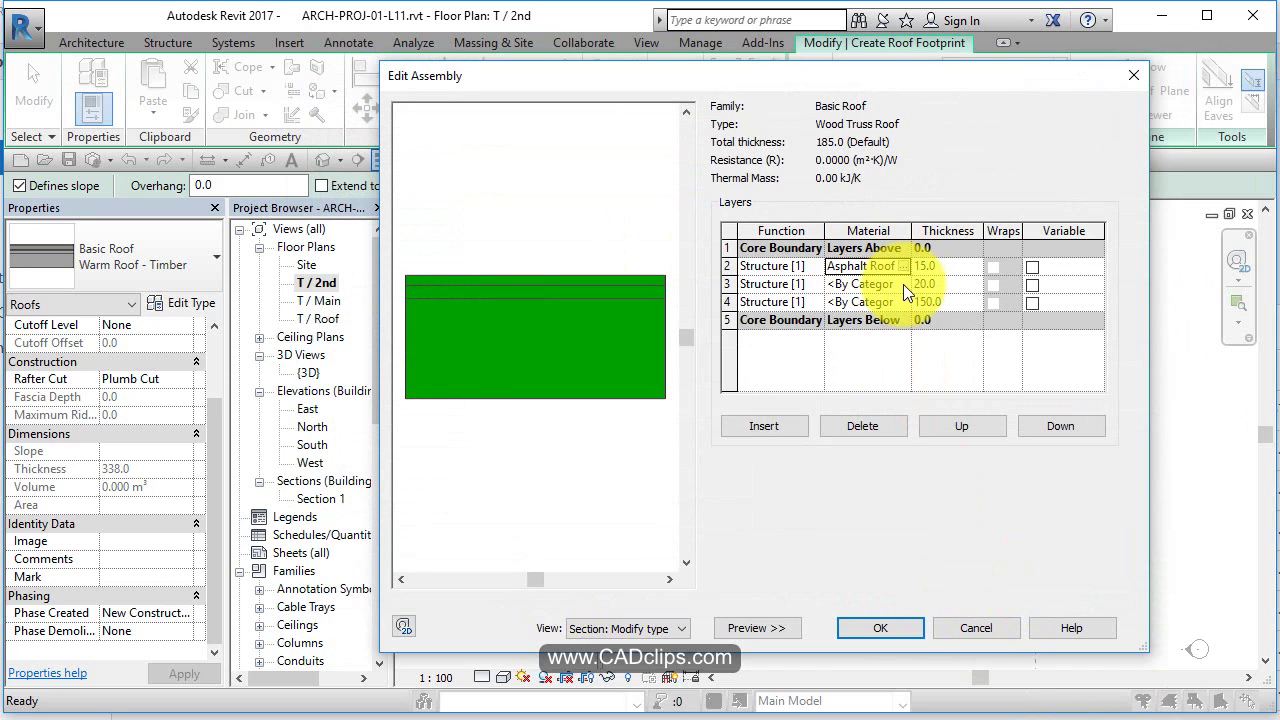
# - Give the 20.0 layer the Plywood, Sheathing material
pyautogui.click(903, 284)
pyautogui.click(903, 284)
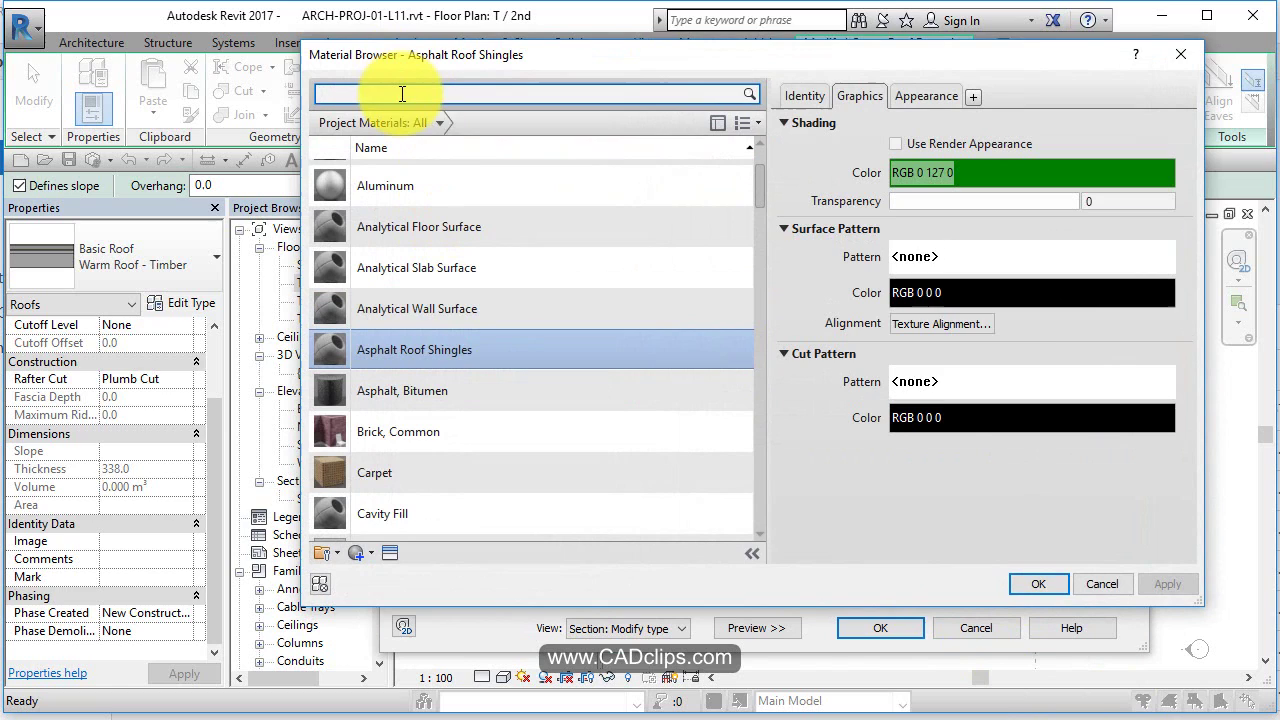
pyautogui.write('ply')
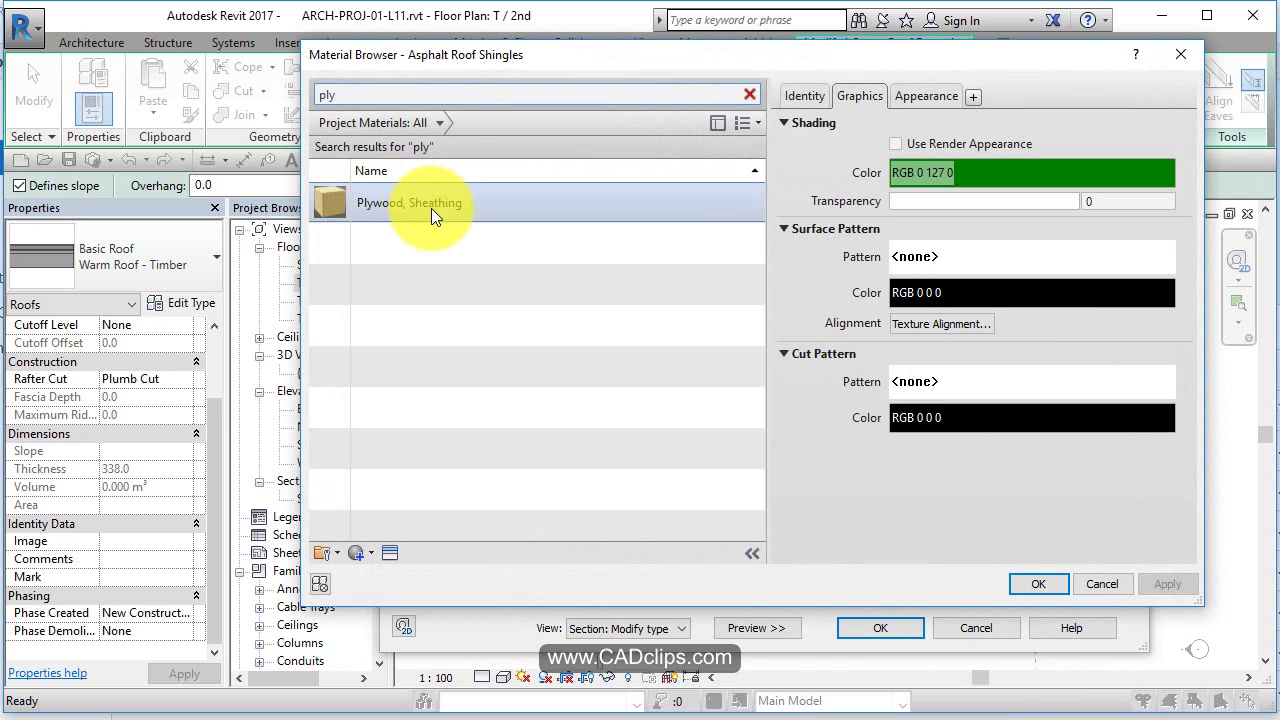
pyautogui.click(431, 208)
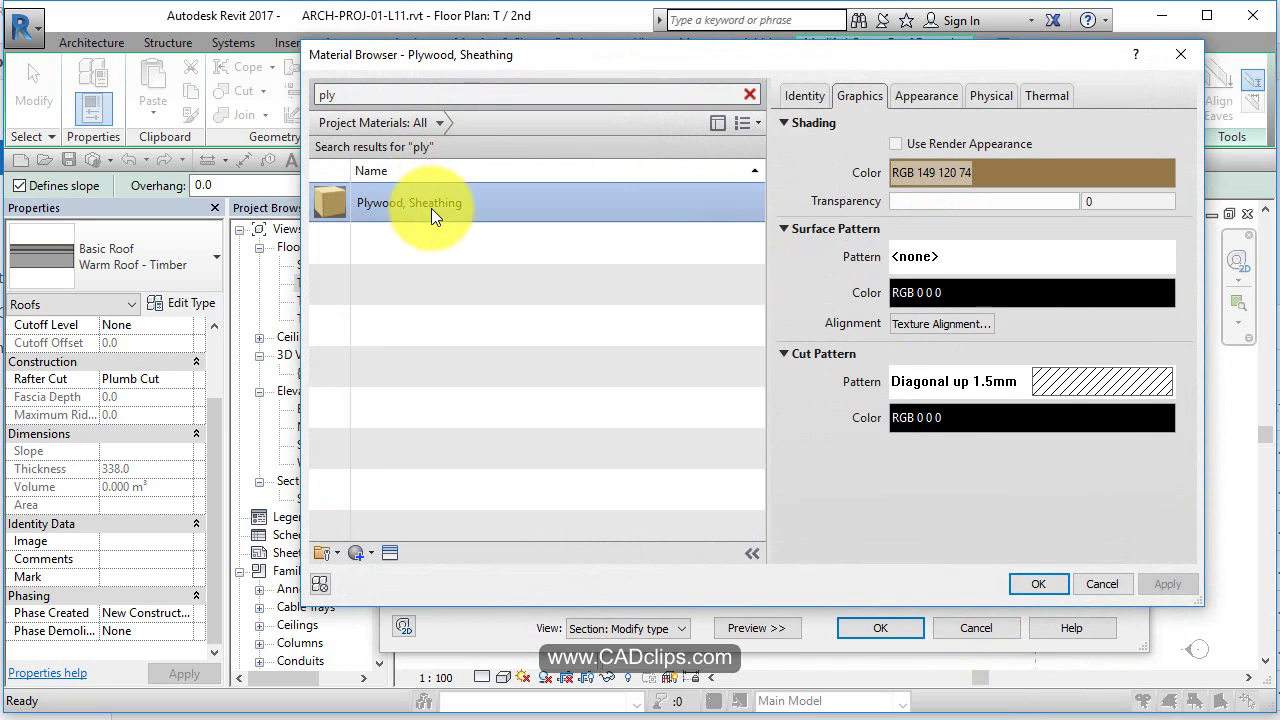
pyautogui.click(1030, 583)
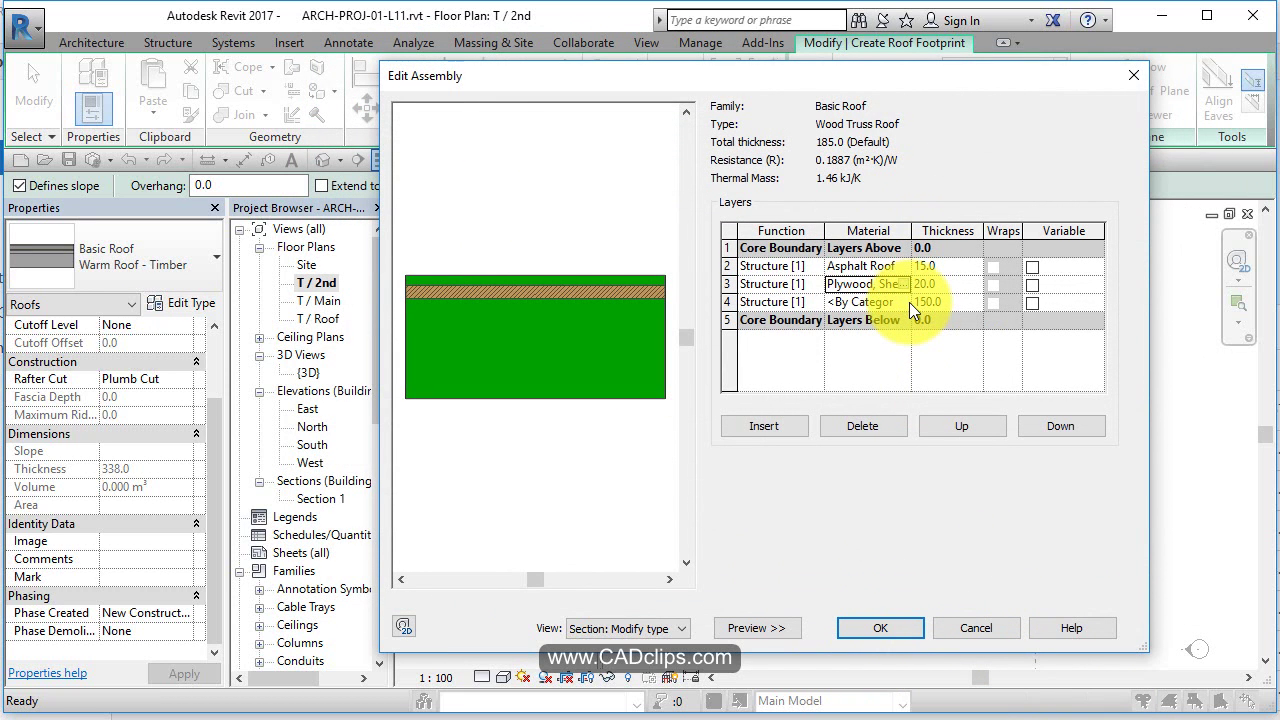
# - Give the 150.0 layer Structure, Timber Joist/Rafter Layer and accept the assembly
pyautogui.click(907, 302)
pyautogui.click(903, 302)
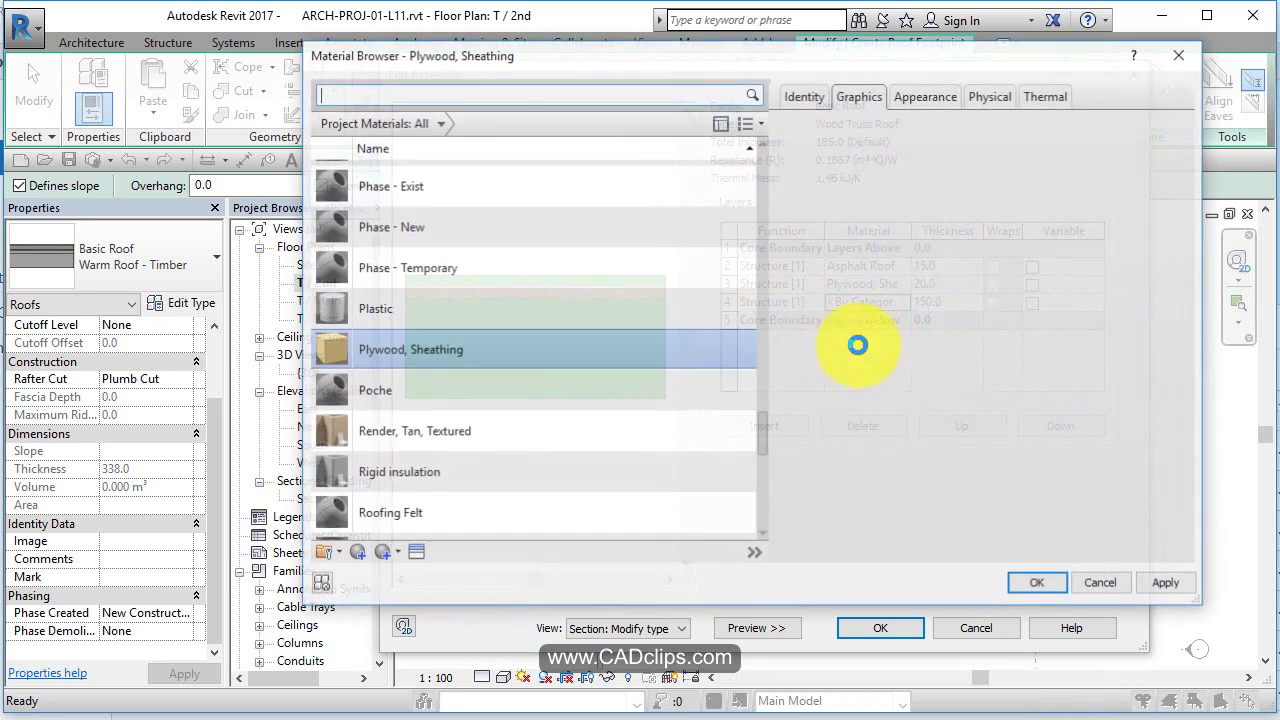
pyautogui.click(428, 93)
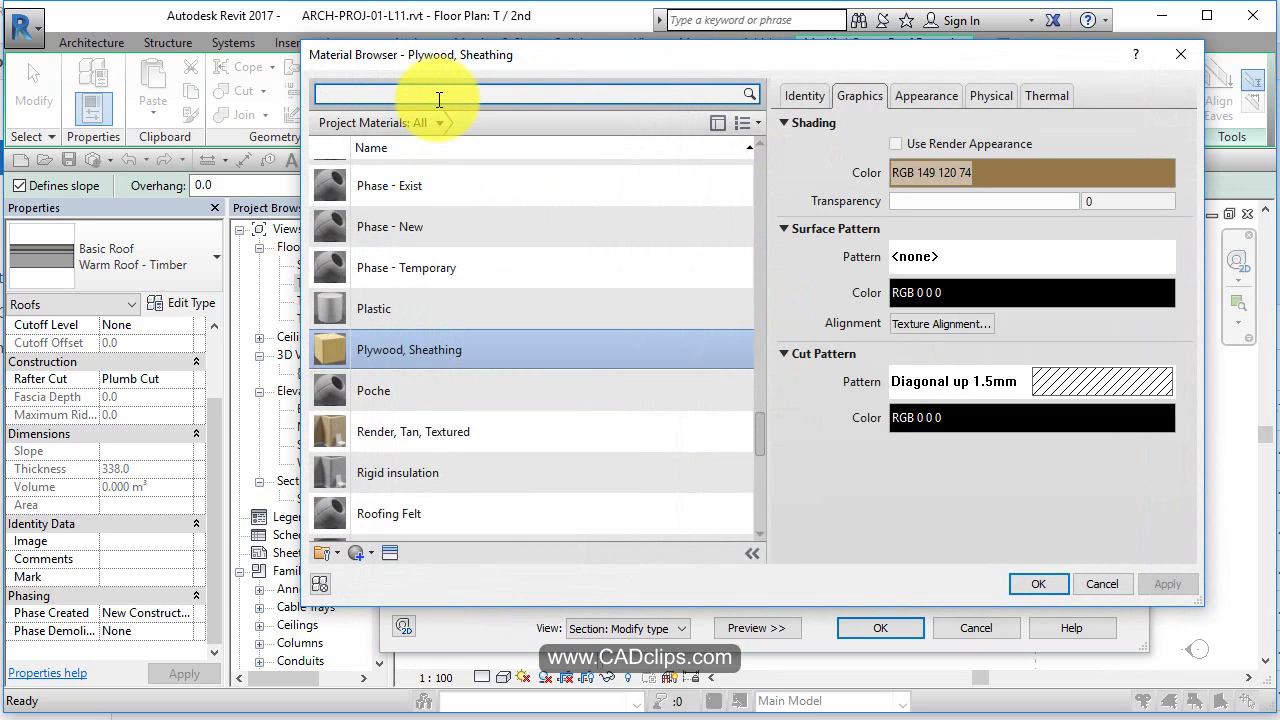
pyautogui.write('wood')
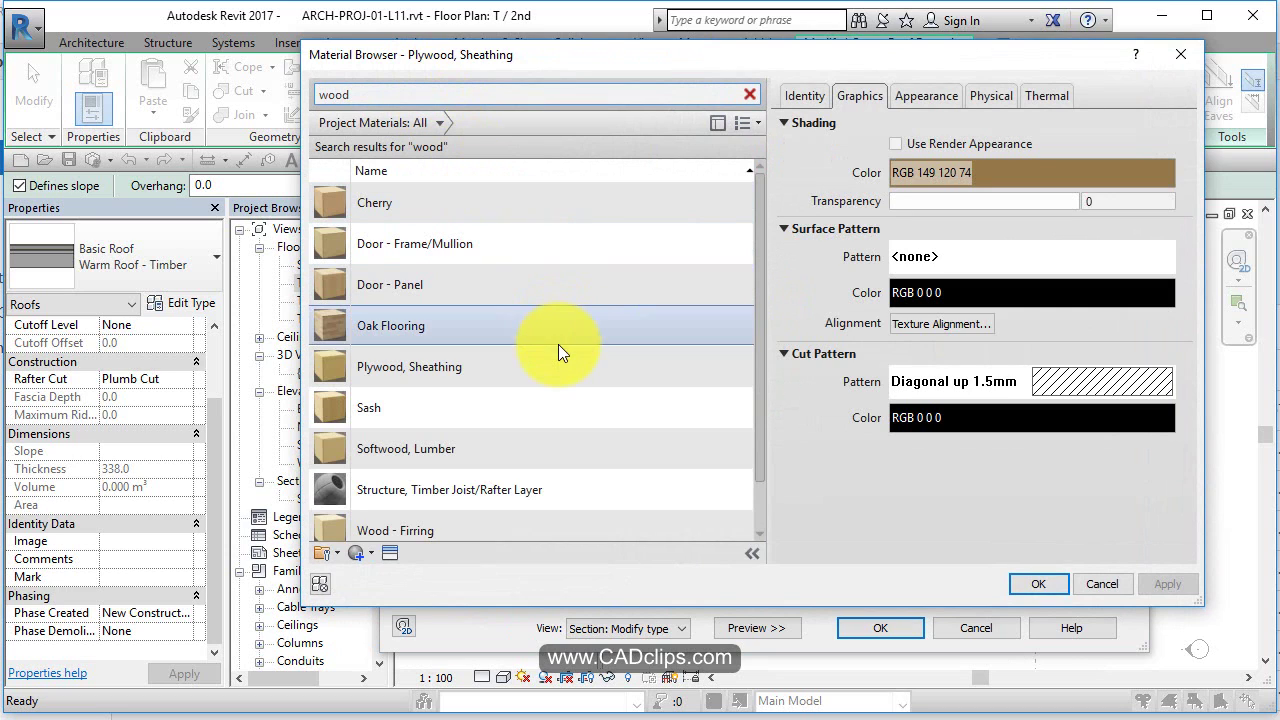
pyautogui.scroll(-1, 448, 530)
pyautogui.click(460, 470)
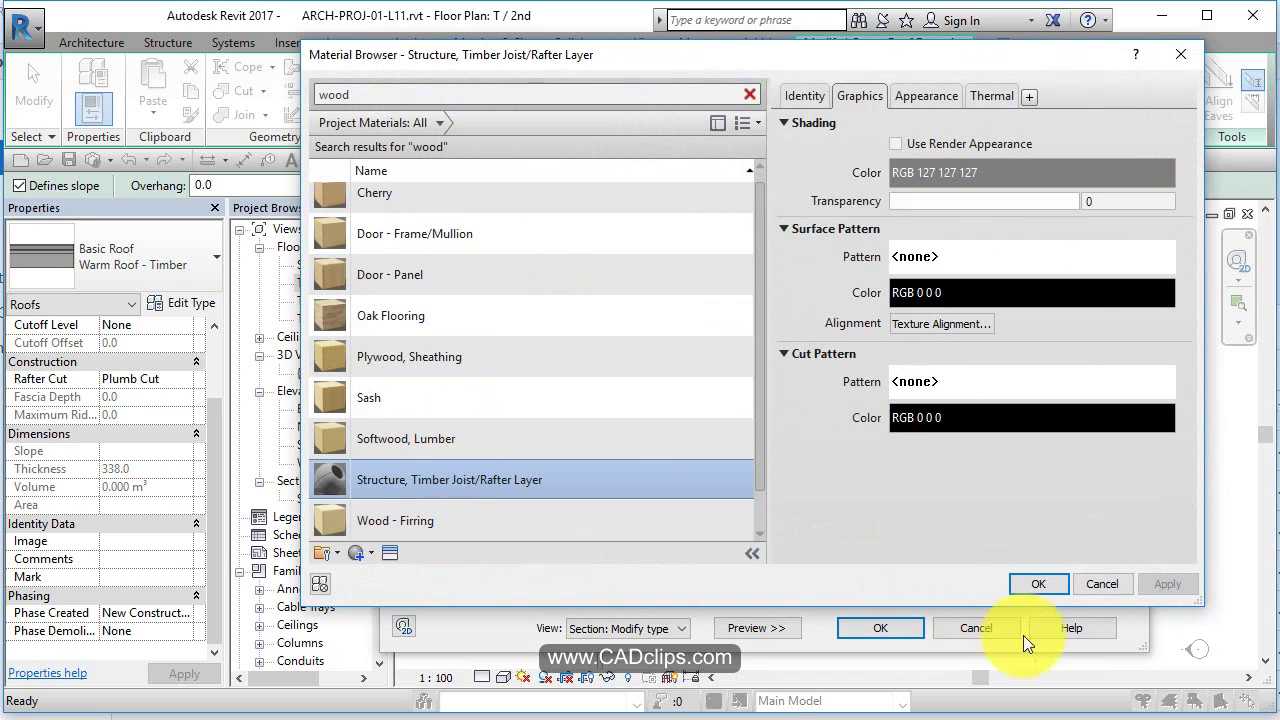
pyautogui.click(1038, 583)
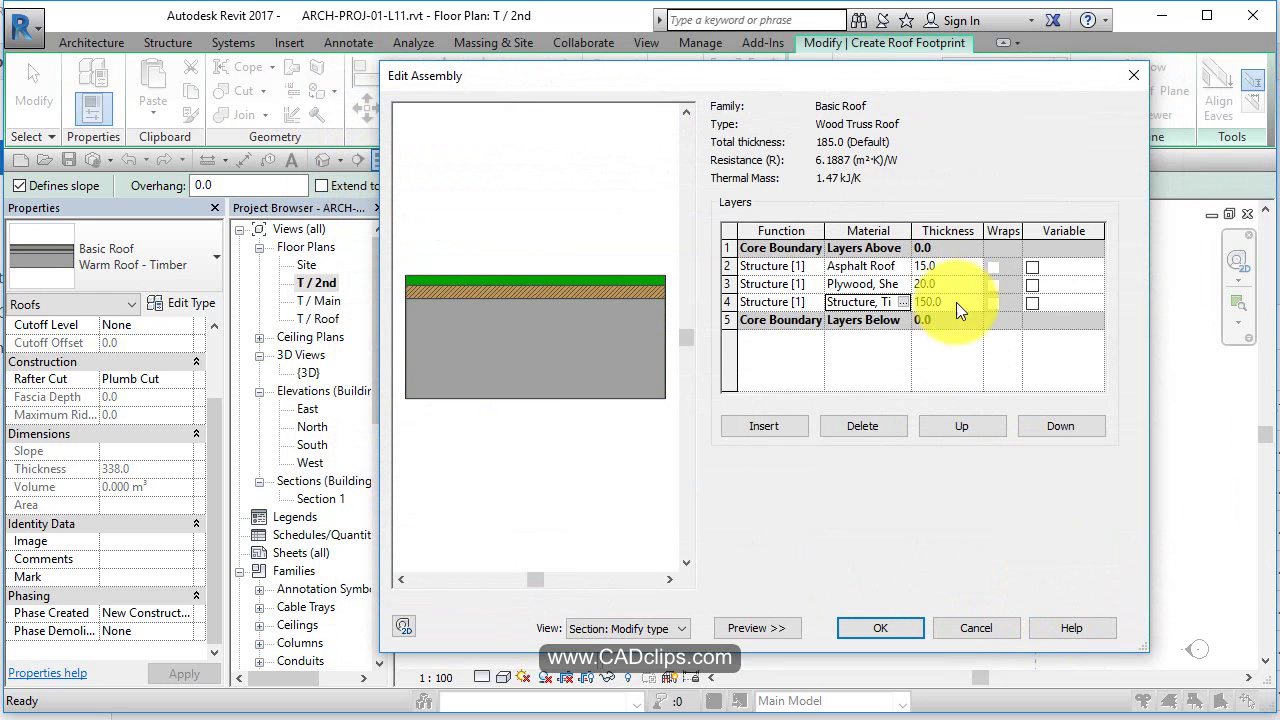
pyautogui.click(881, 634)
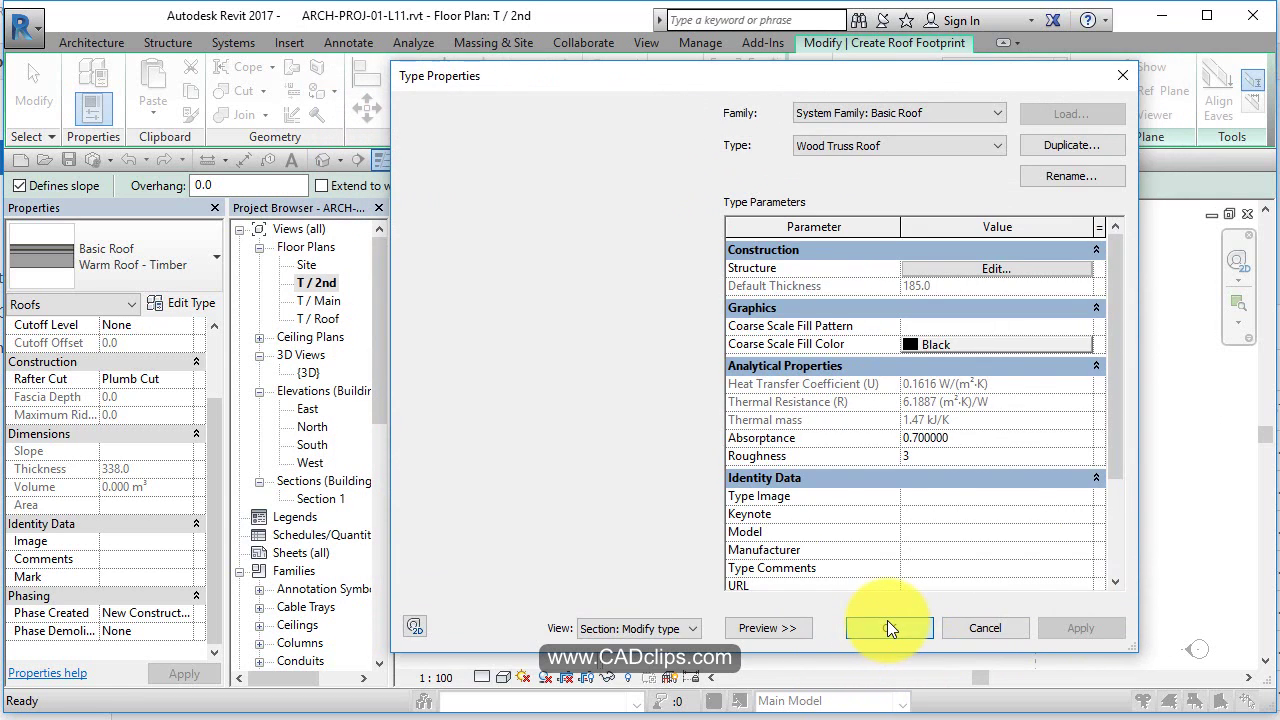
# - Accept the type and pick the top, right and bottom walls with a 600 overhang
pyautogui.click(887, 624)
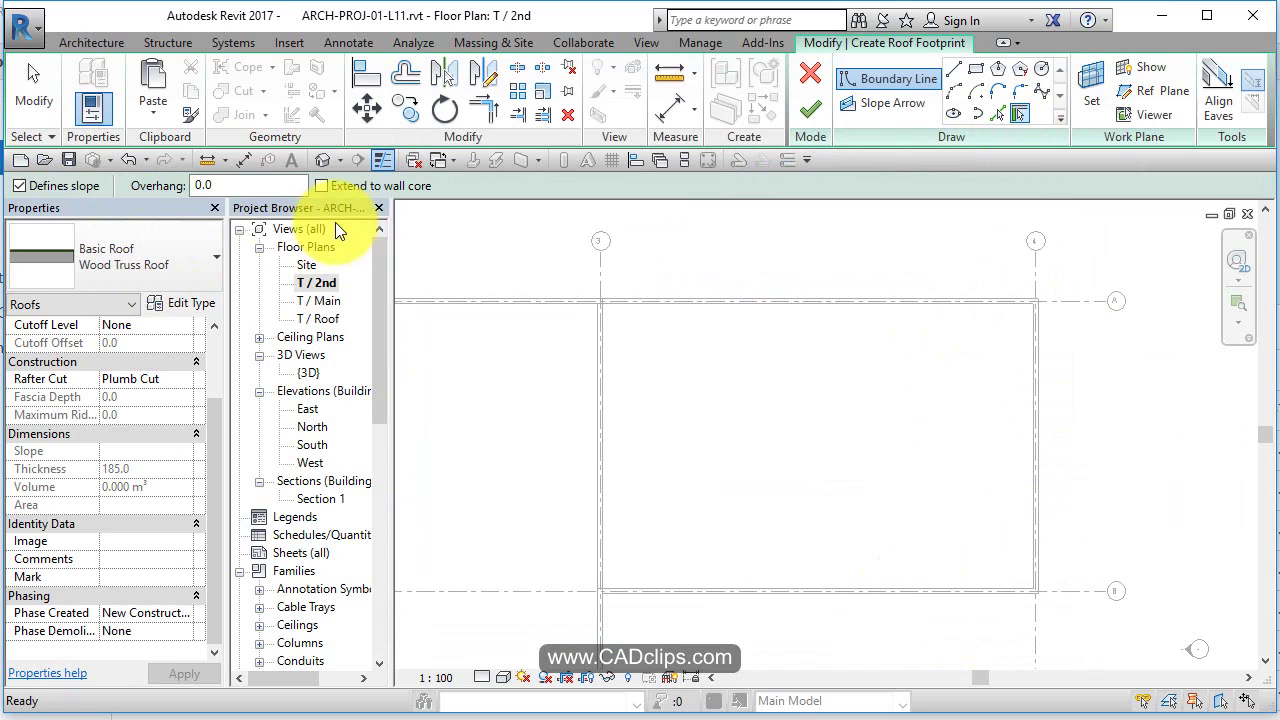
pyautogui.click(200, 185)
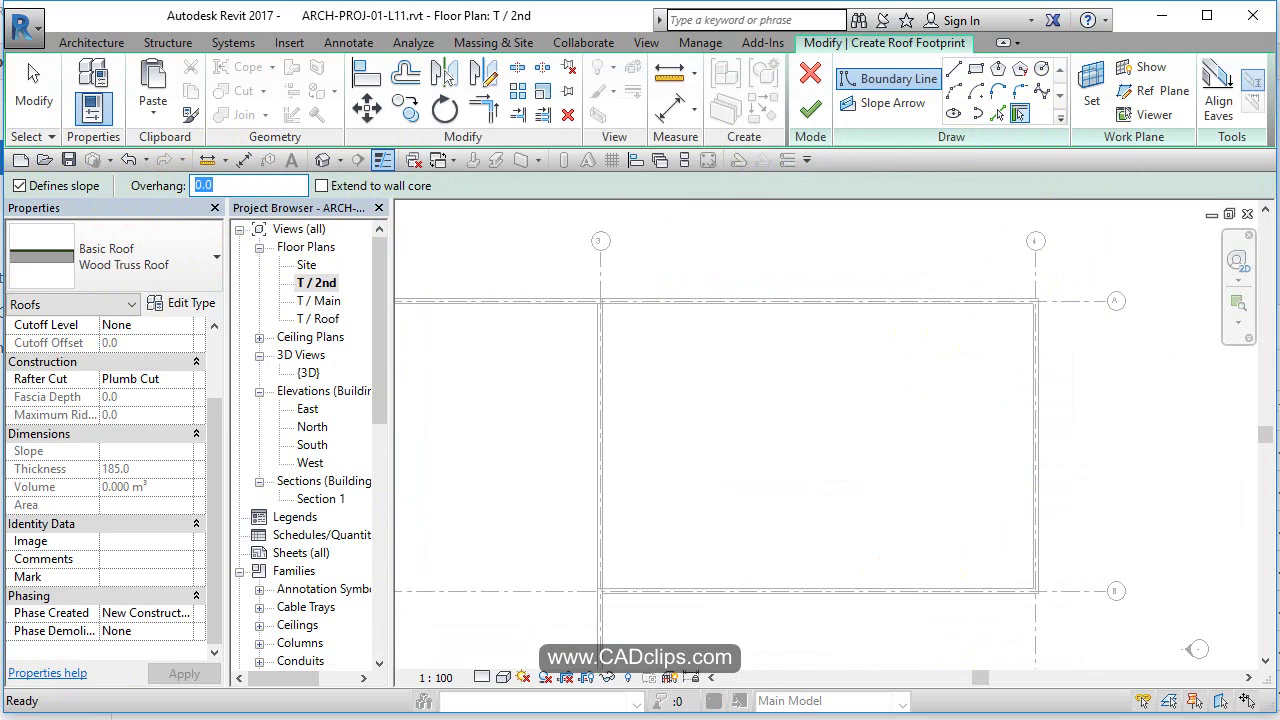
pyautogui.write('600')
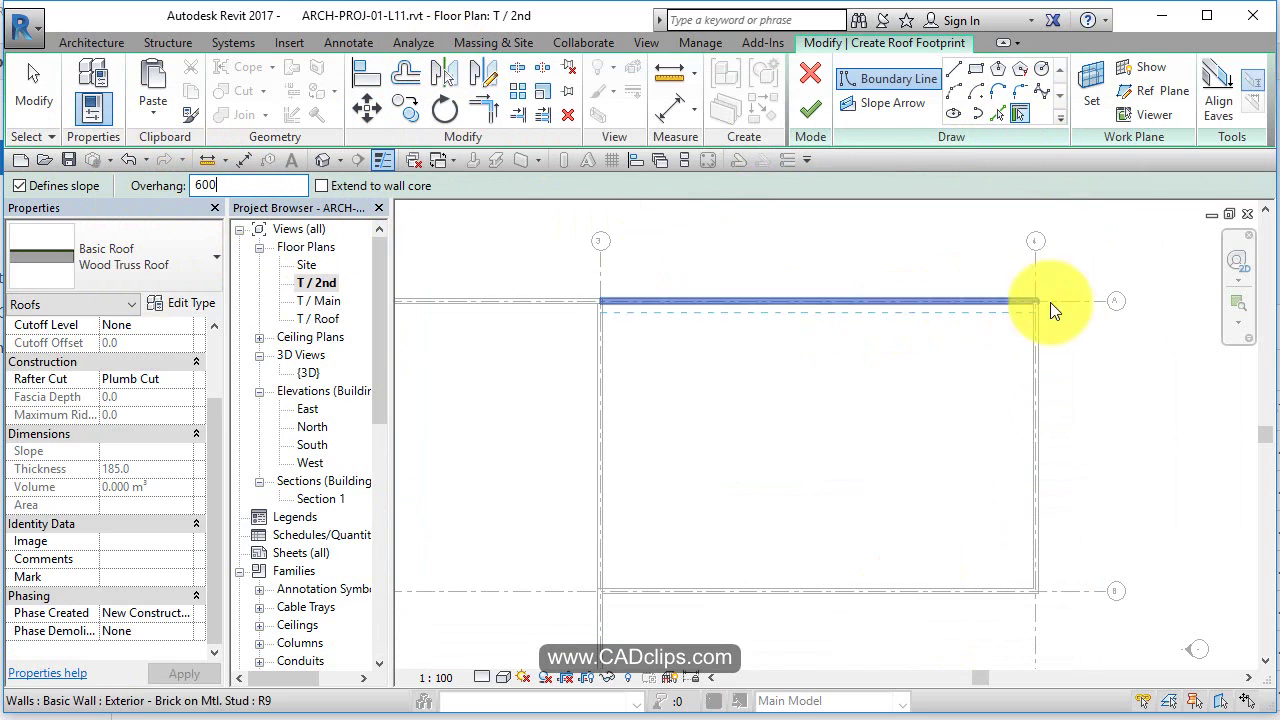
pyautogui.click(1015, 115)
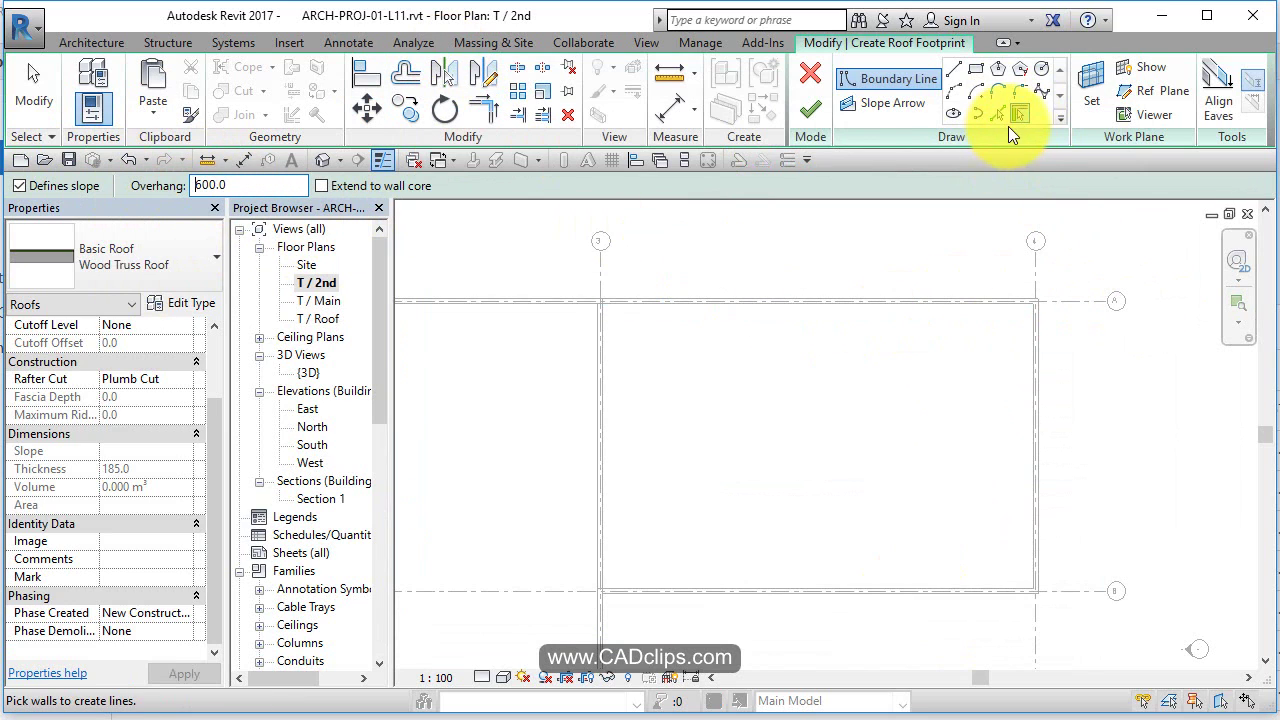
pyautogui.click(891, 292)
pyautogui.click(1045, 427)
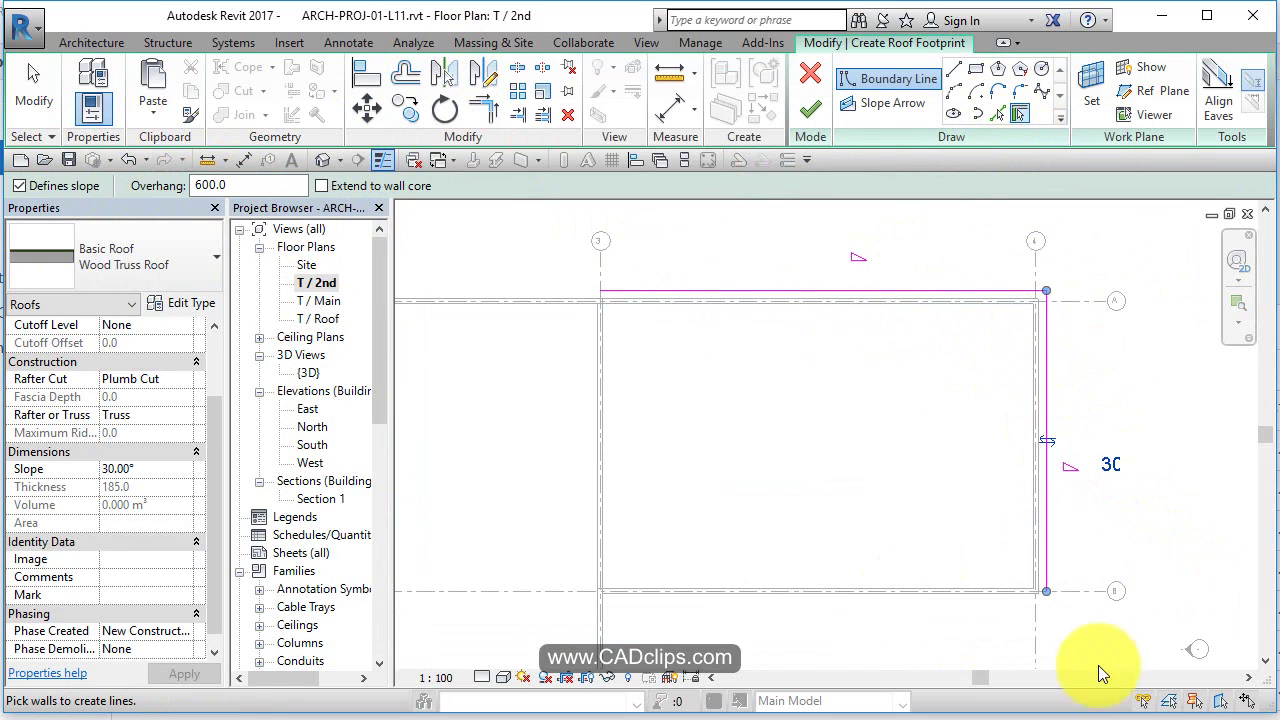
pyautogui.click(817, 598)
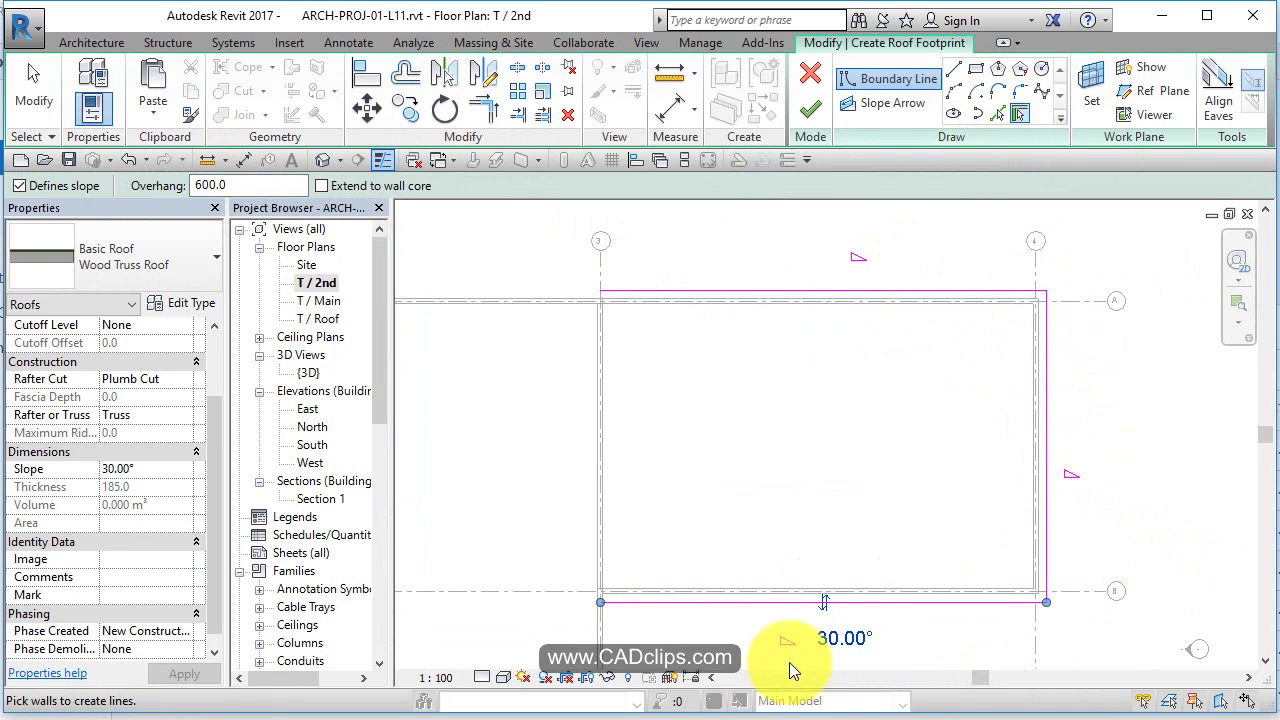
# - Set the overhang to 0 and join the boundary lines at the corners with Trim/Extend
pyautogui.doubleClick(205, 185)
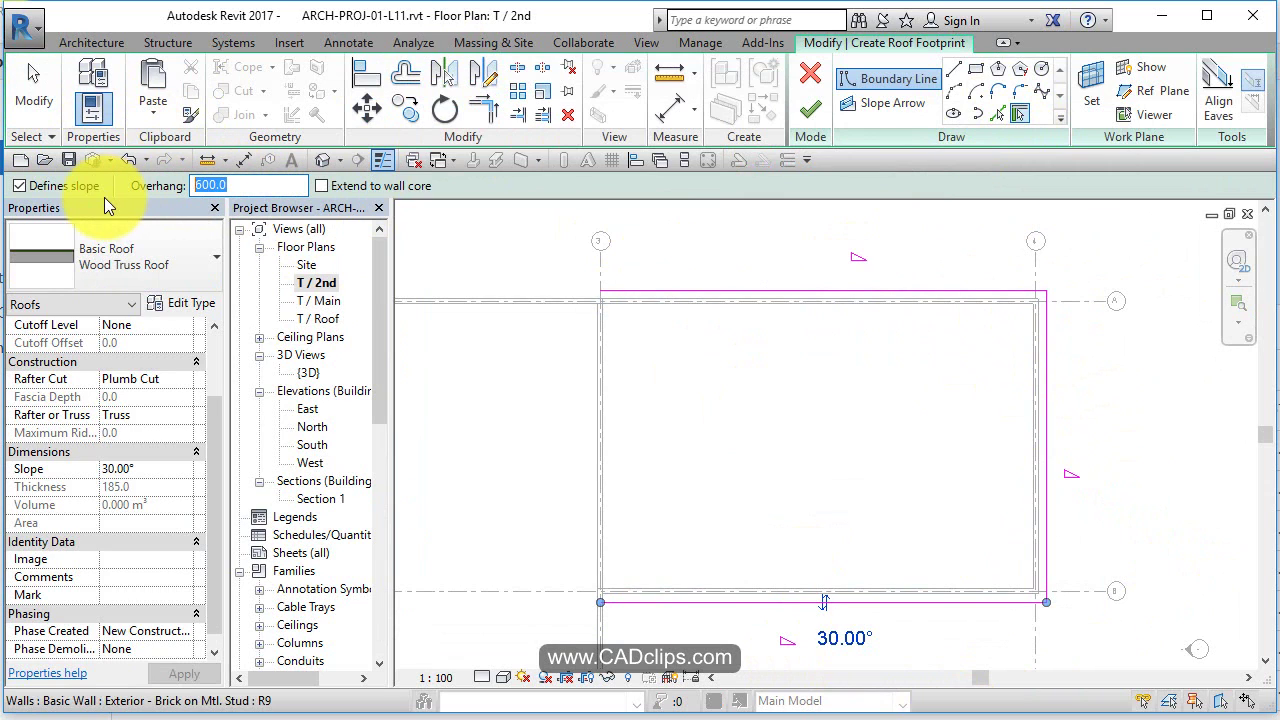
pyautogui.write('0')
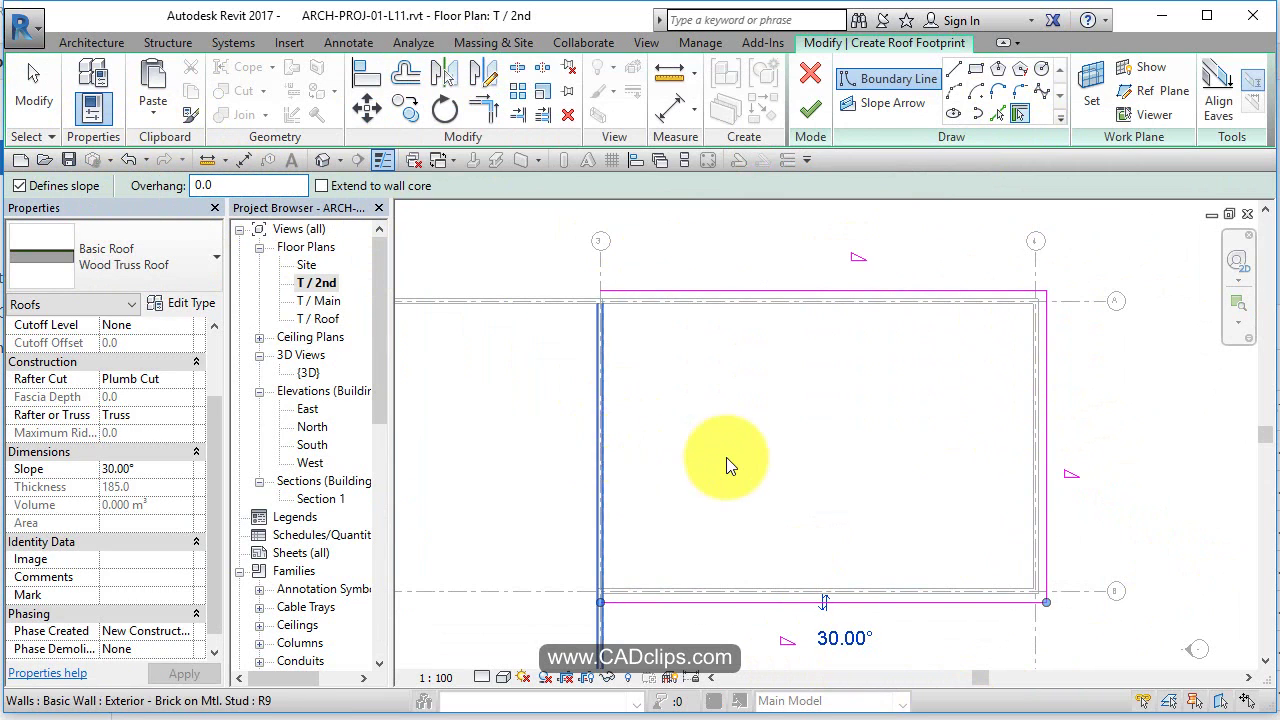
pyautogui.click(490, 113)
pyautogui.click(636, 286)
pyautogui.click(608, 336)
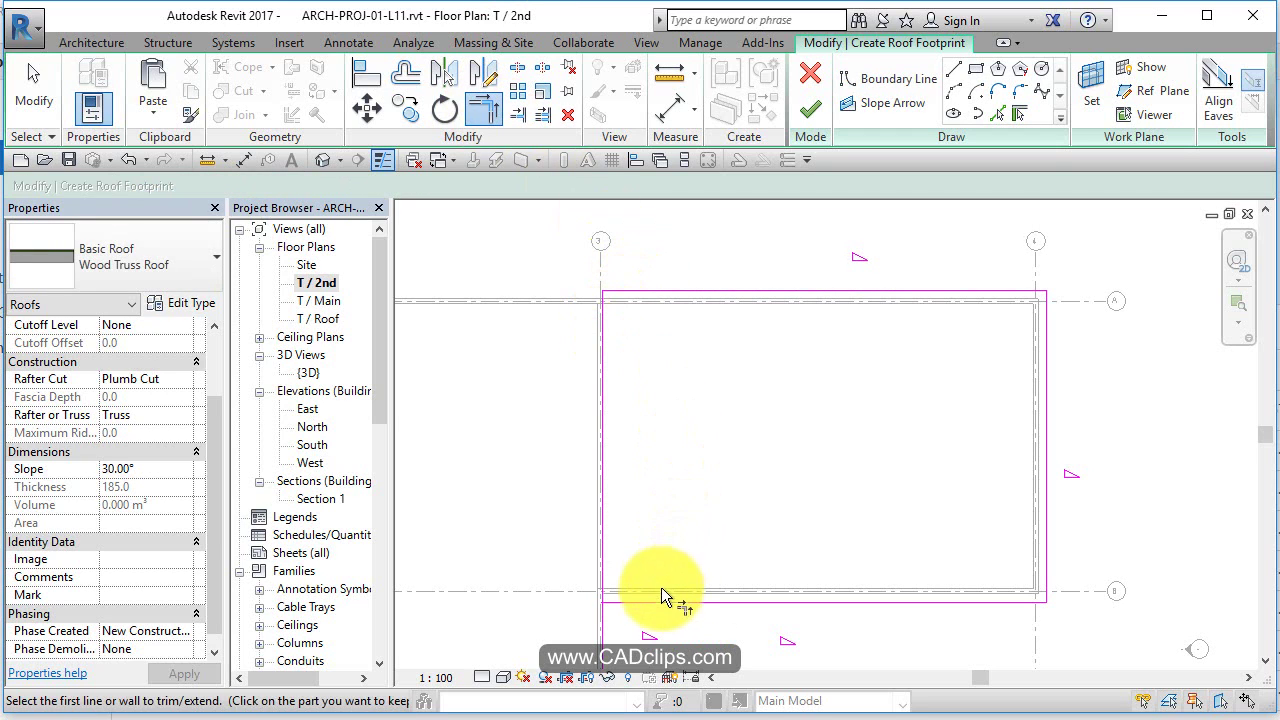
pyautogui.click(661, 598)
pyautogui.click(604, 556)
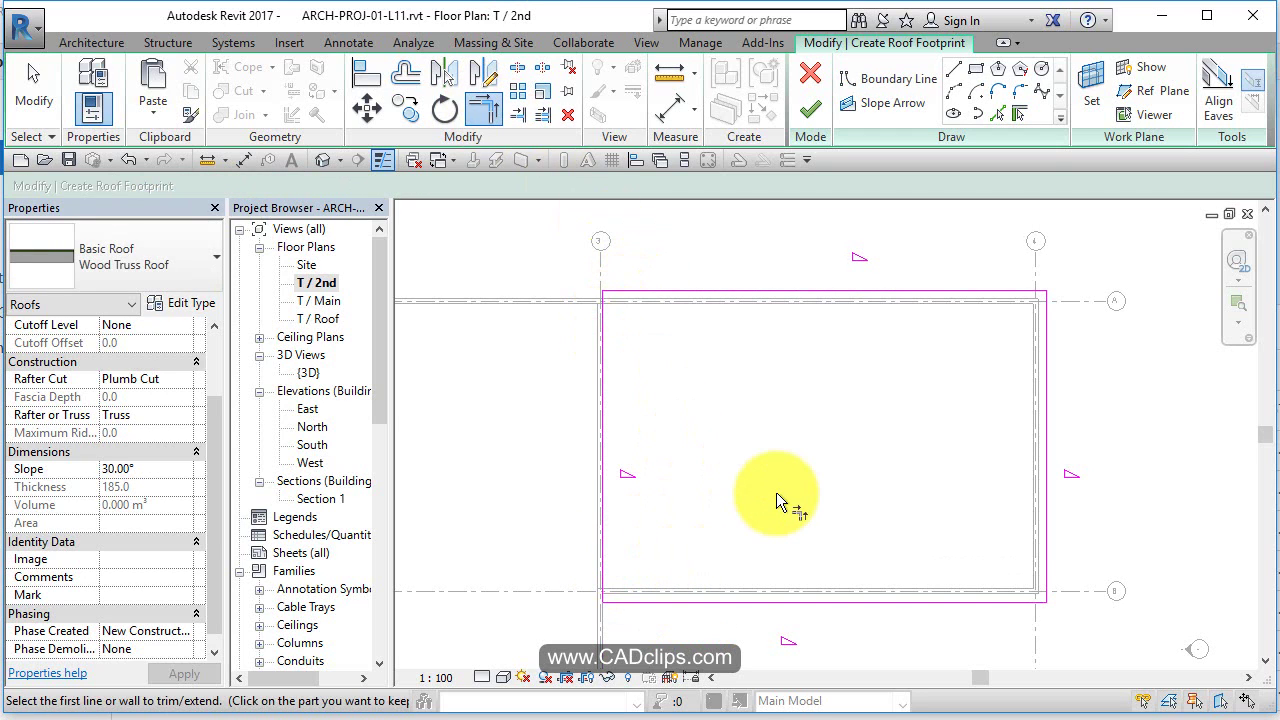
pyautogui.press('Escape')
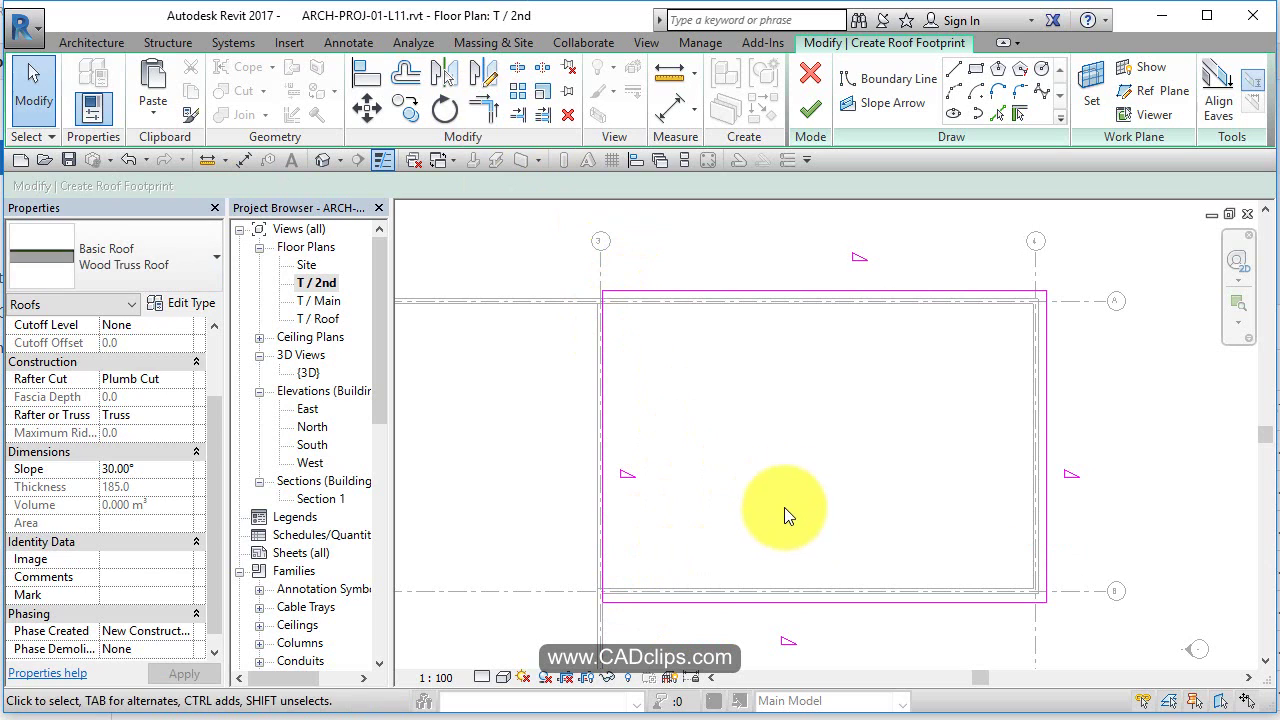
# - Turn off Defines Slope on the left and right roof boundary lines
pyautogui.click(603, 420)
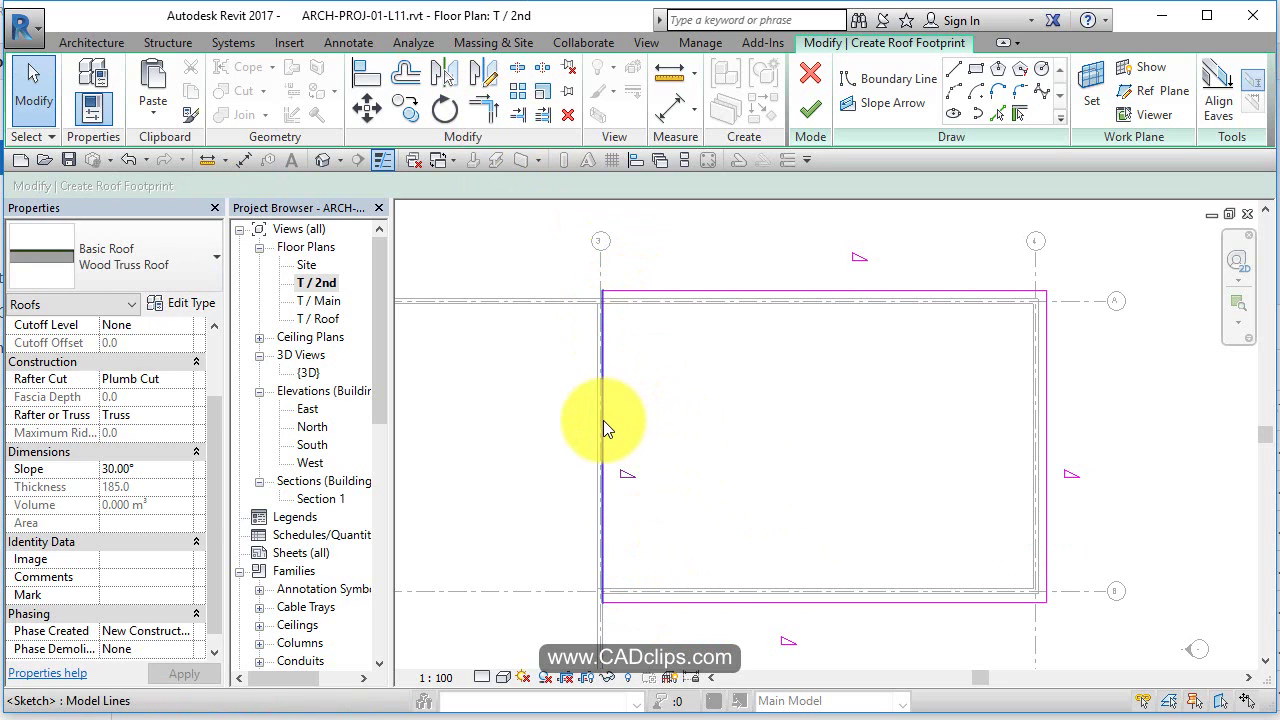
pyautogui.keyDown('ctrl'); pyautogui.click(1046, 430); pyautogui.keyUp('ctrl')
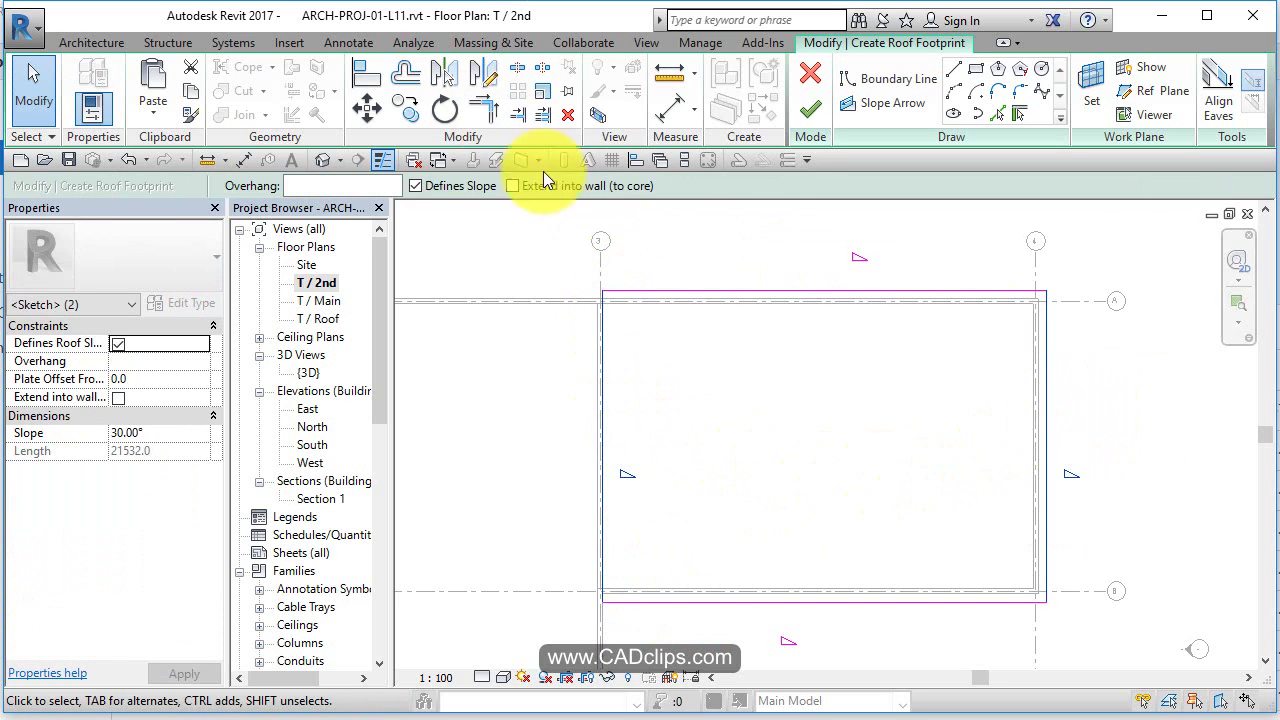
pyautogui.click(416, 186)
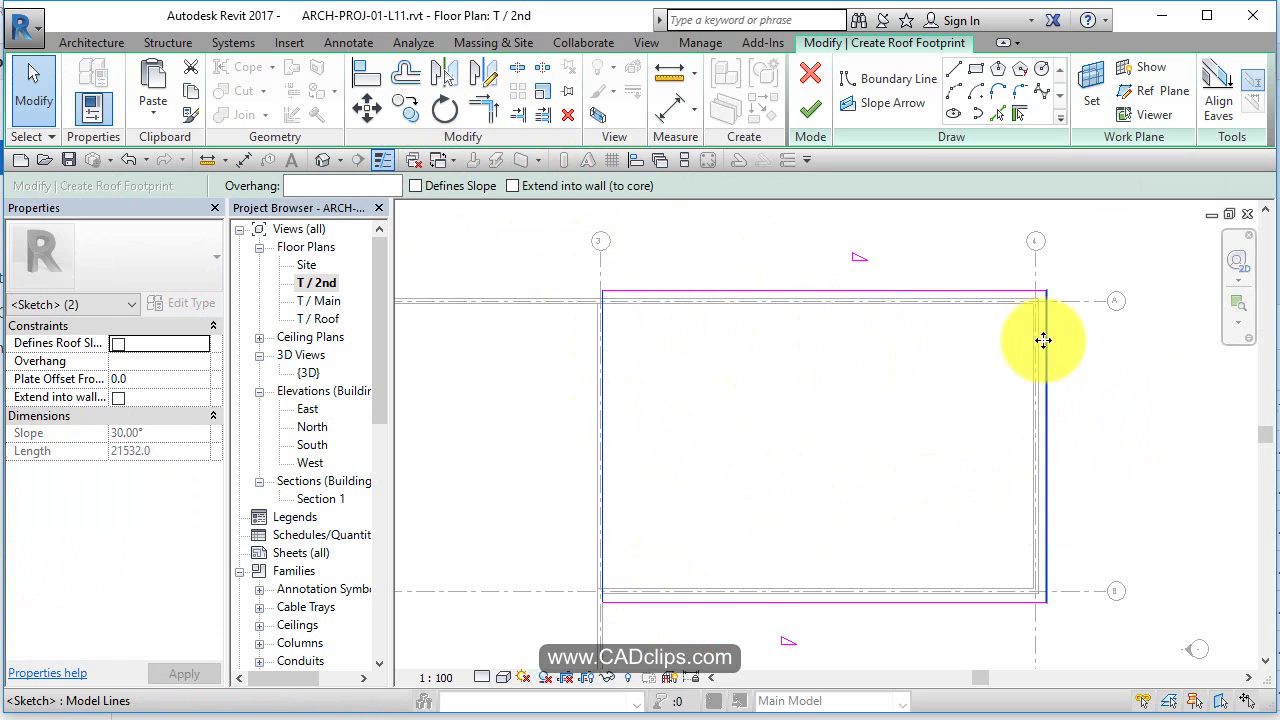
# - Confirm the top edge keeps its 30.00° slope, 600.0 overhang and plate offset
pyautogui.click(998, 292)
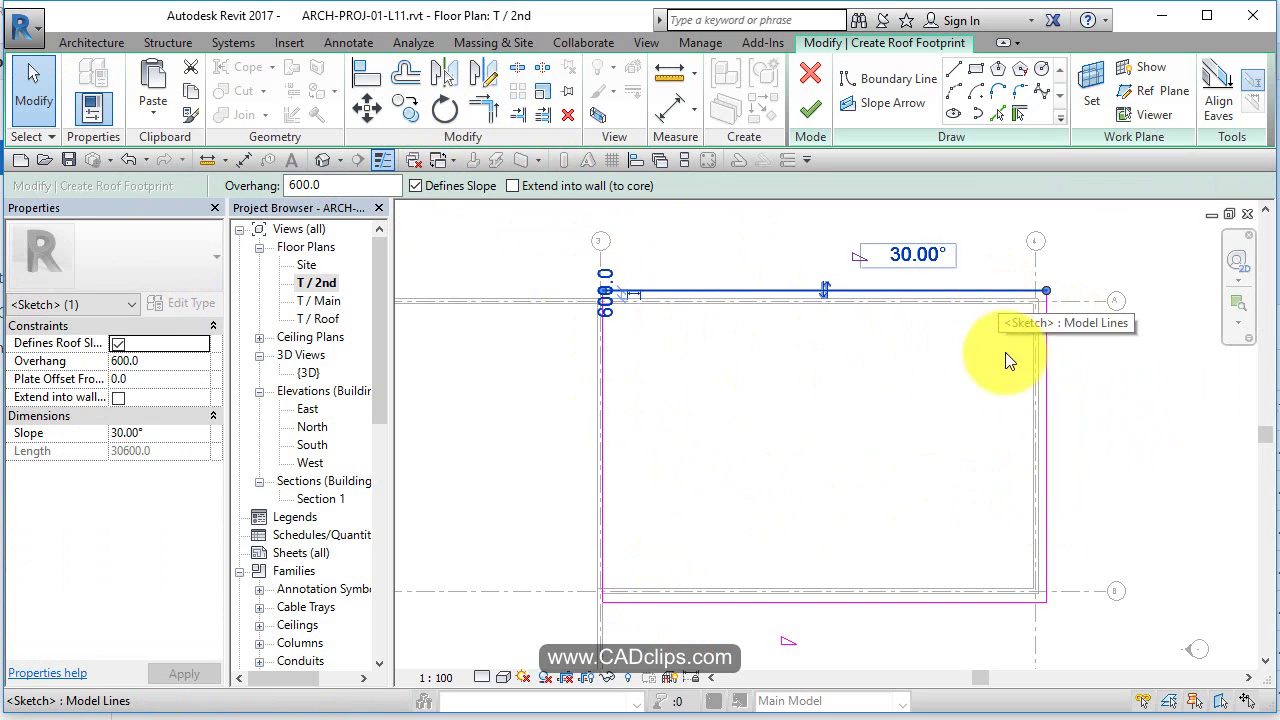
pyautogui.press('Escape')
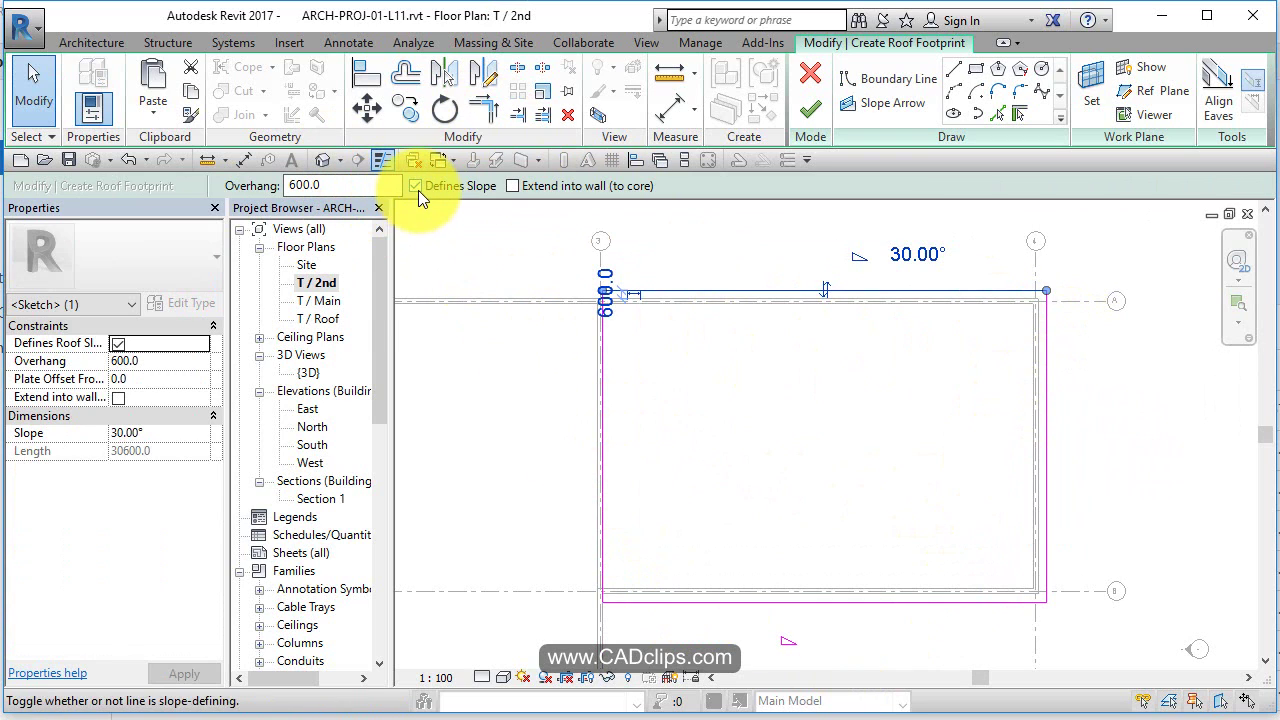
pyautogui.click(163, 433)
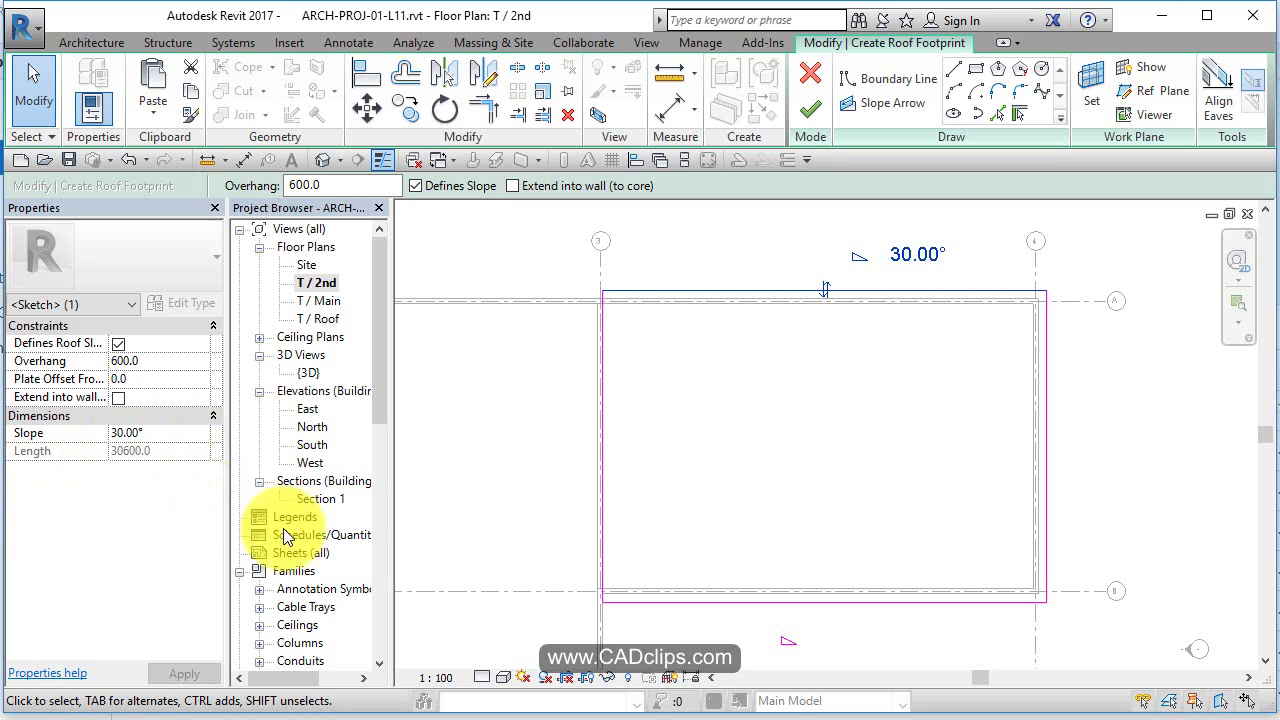
pyautogui.click(950, 292)
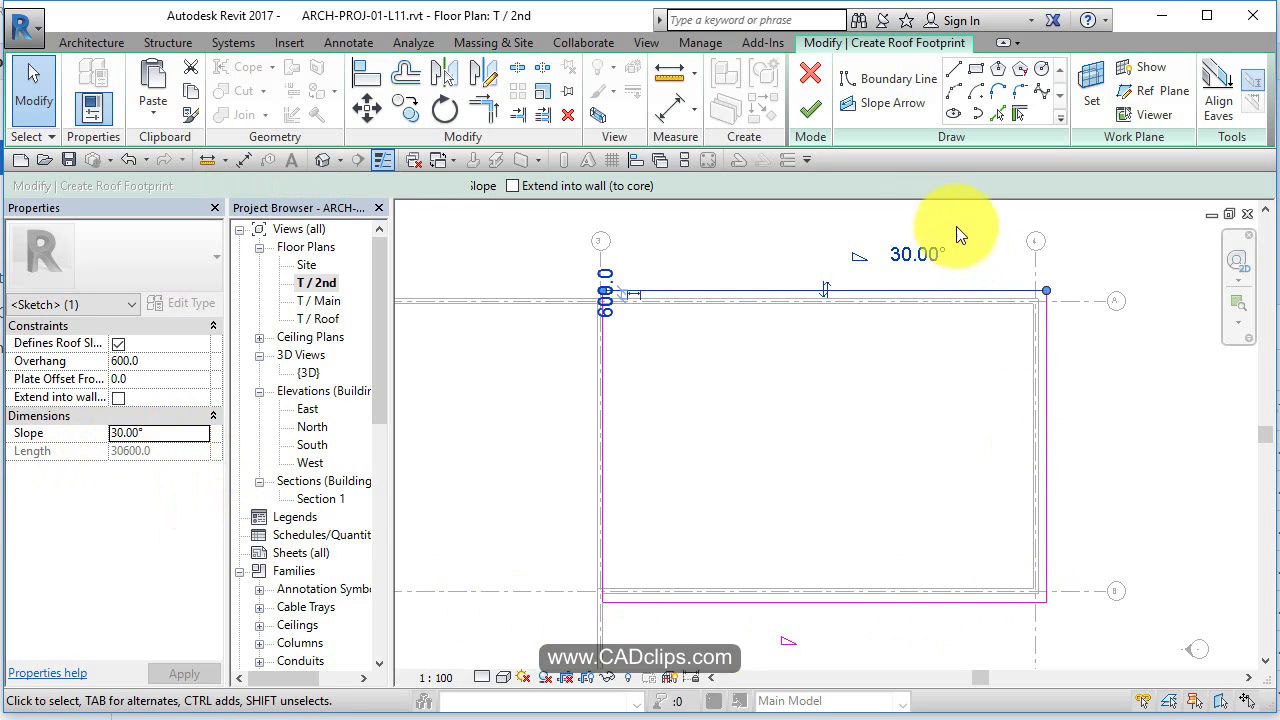
pyautogui.click(163, 366)
pyautogui.click(167, 379)
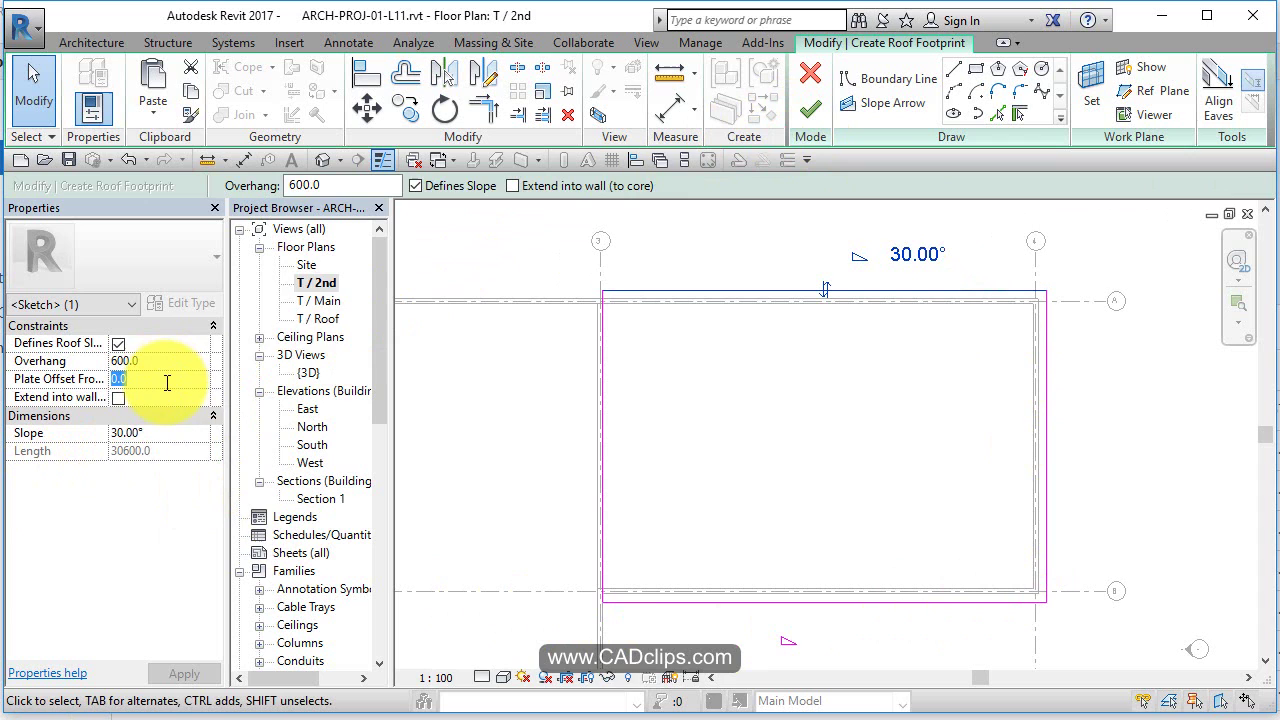
pyautogui.click(168, 378)
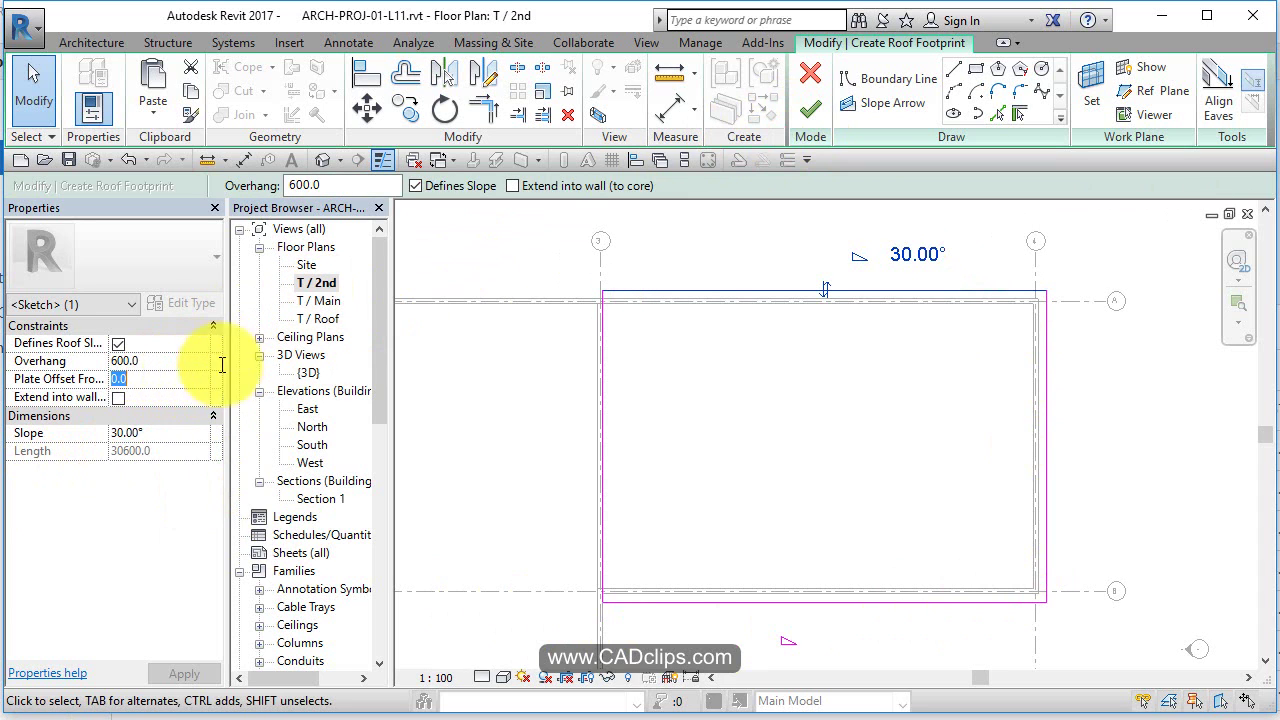
# - Finish edit mode to create the garage roof, then open the {3D} view
pyautogui.click(811, 108)
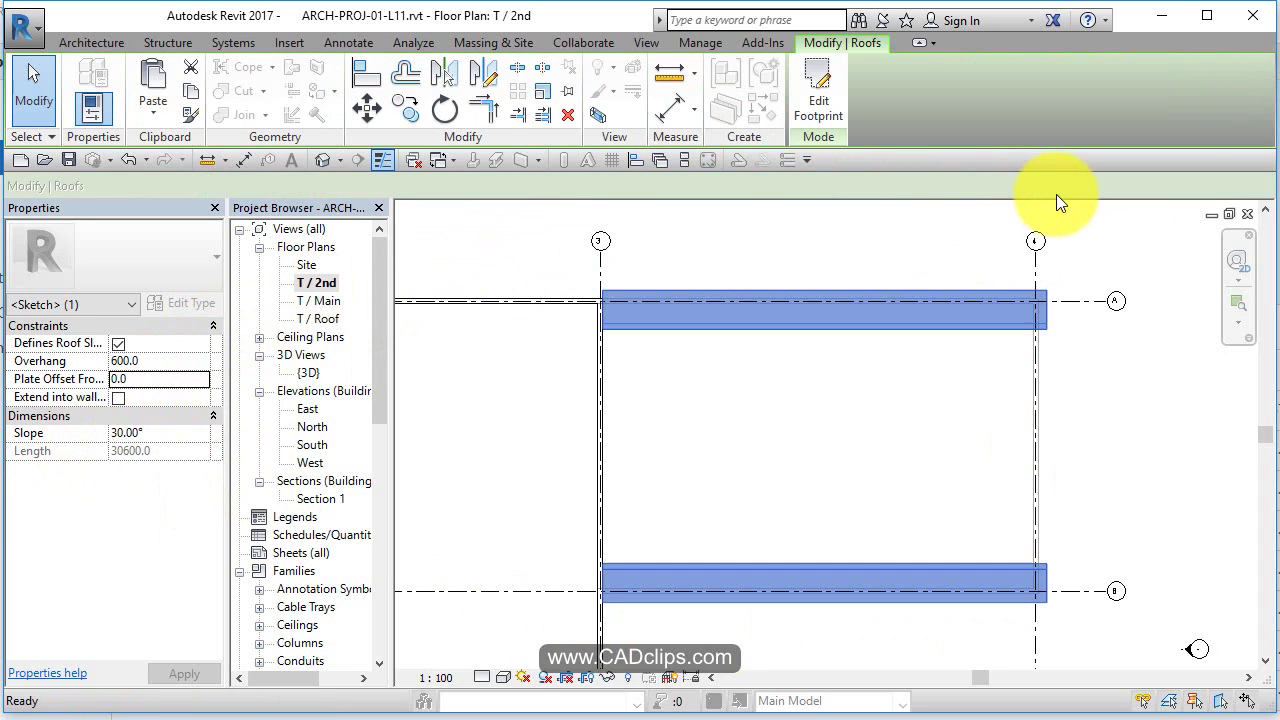
pyautogui.click(1122, 210)
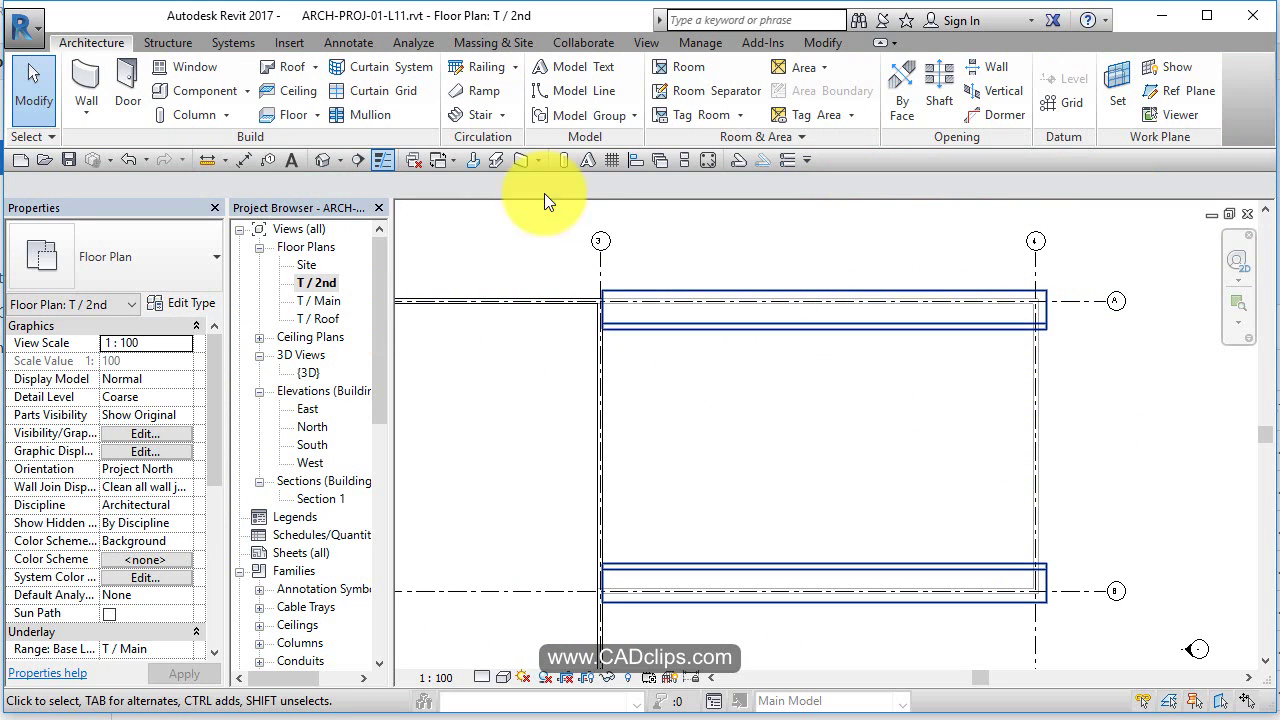
pyautogui.click(324, 160)
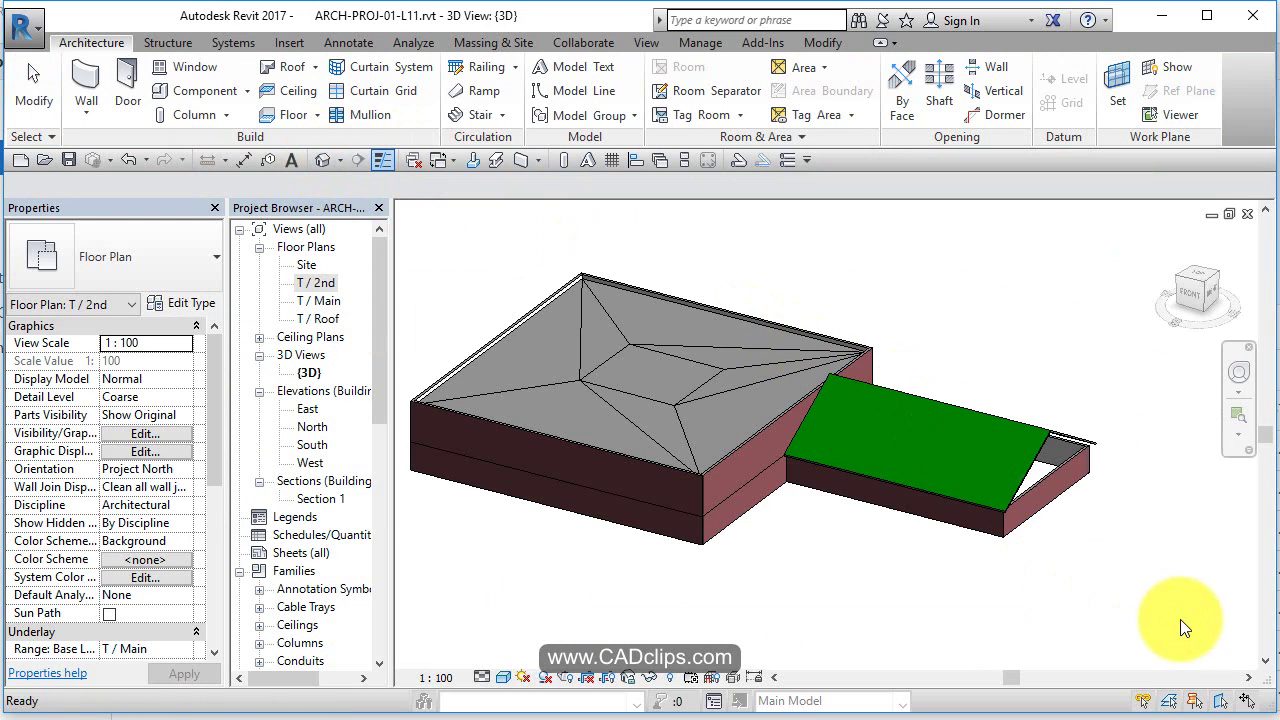
# - View the model from the RIGHT face, zoomed in on the roof and gable wall junction
pyautogui.keyDown('shift'); pyautogui.moveTo(1180, 619); pyautogui.dragTo(851, 503, button='middle'); pyautogui.keyUp('shift')
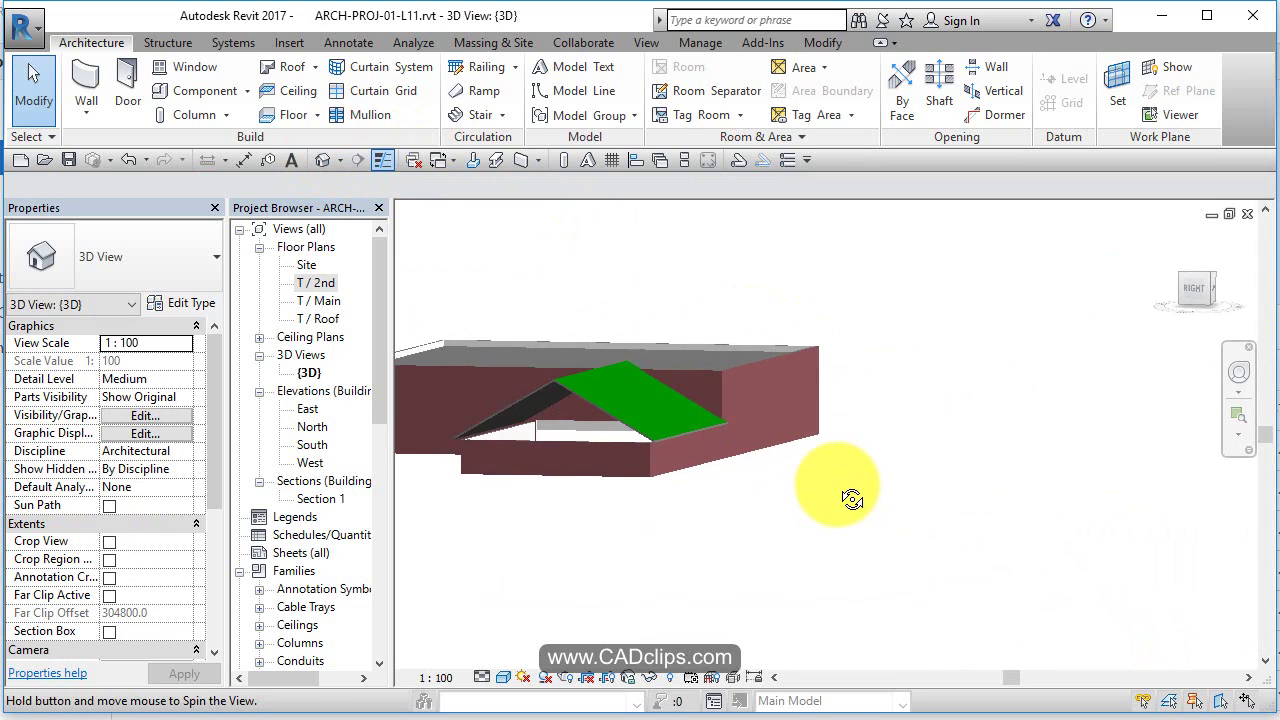
pyautogui.click(1191, 313)
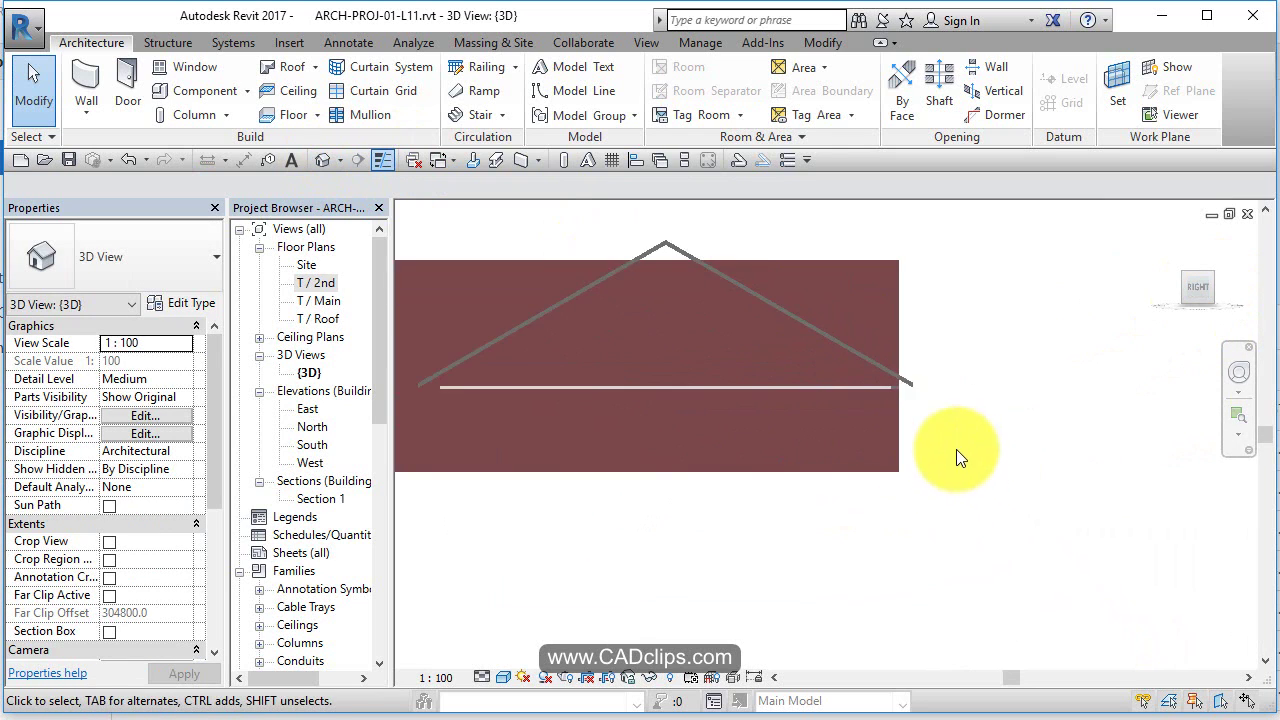
pyautogui.scroll(2, 940, 440)
pyautogui.moveTo(914, 434); pyautogui.dragTo(1020, 534, button='middle')
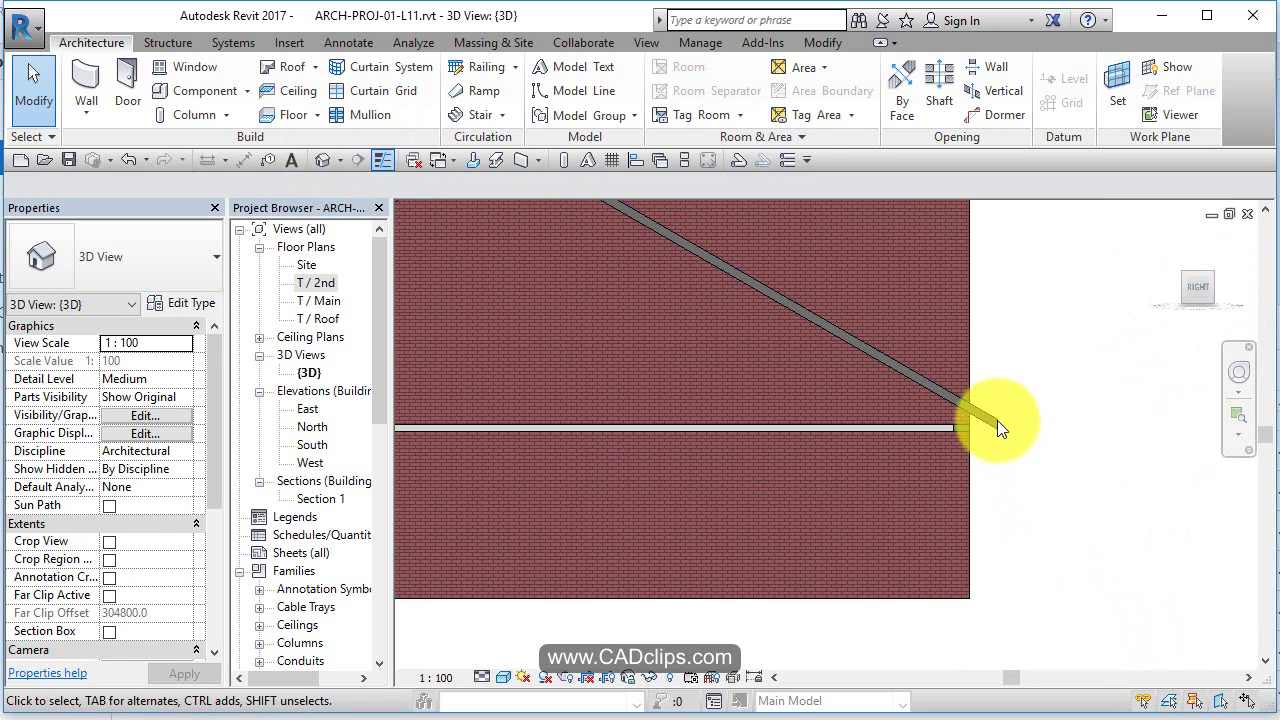
# - Nudge the garage roof down until its Base Offset From Level reads -320.0
pyautogui.click(996, 418)
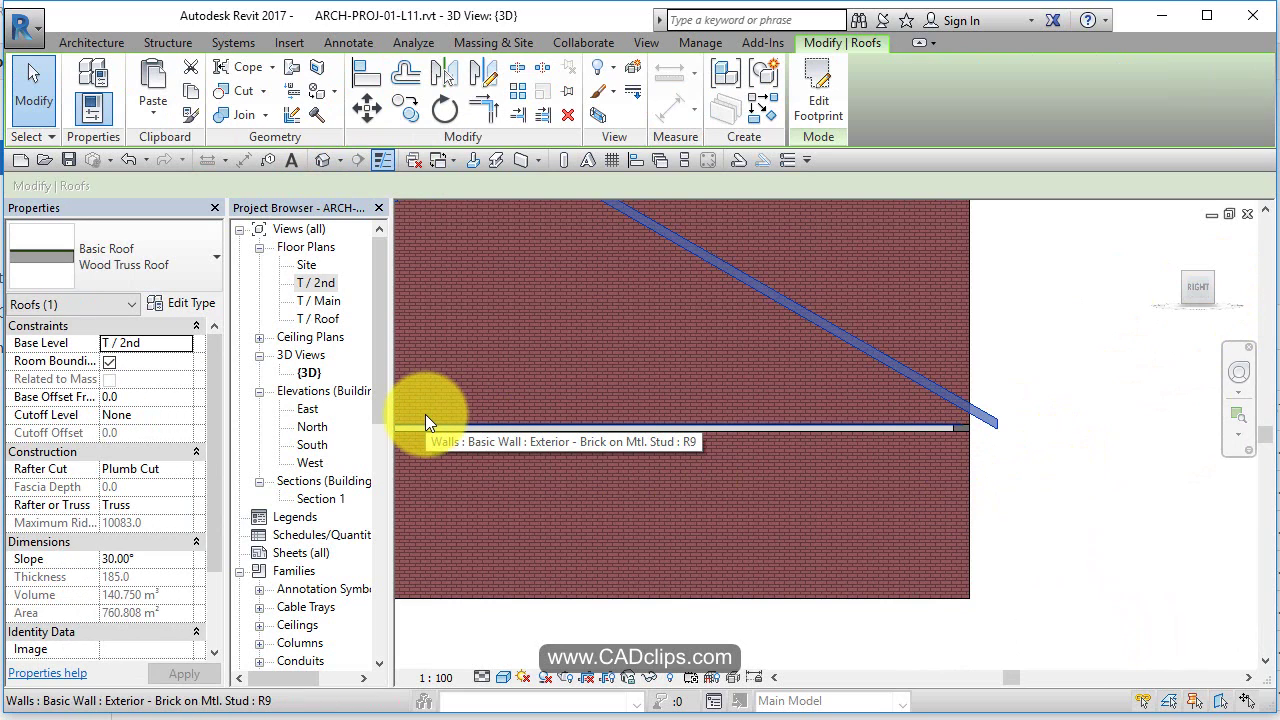
pyautogui.press('Down')
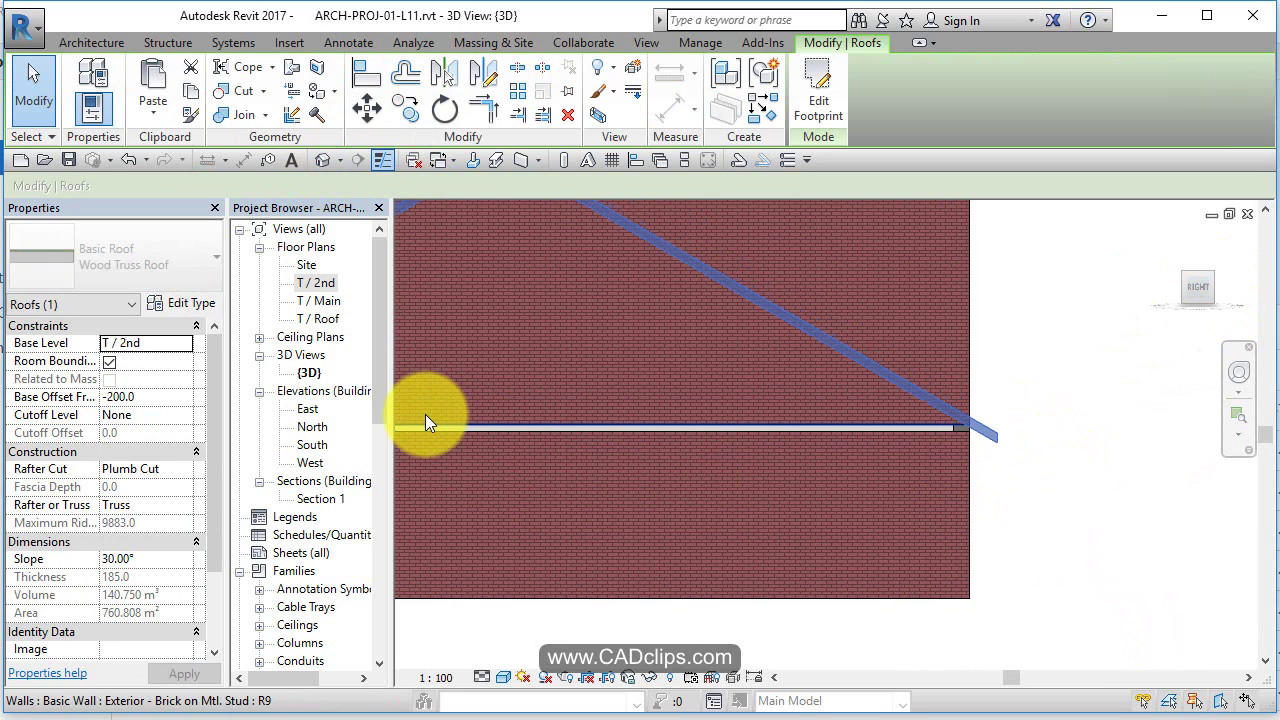
pyautogui.press('Down')
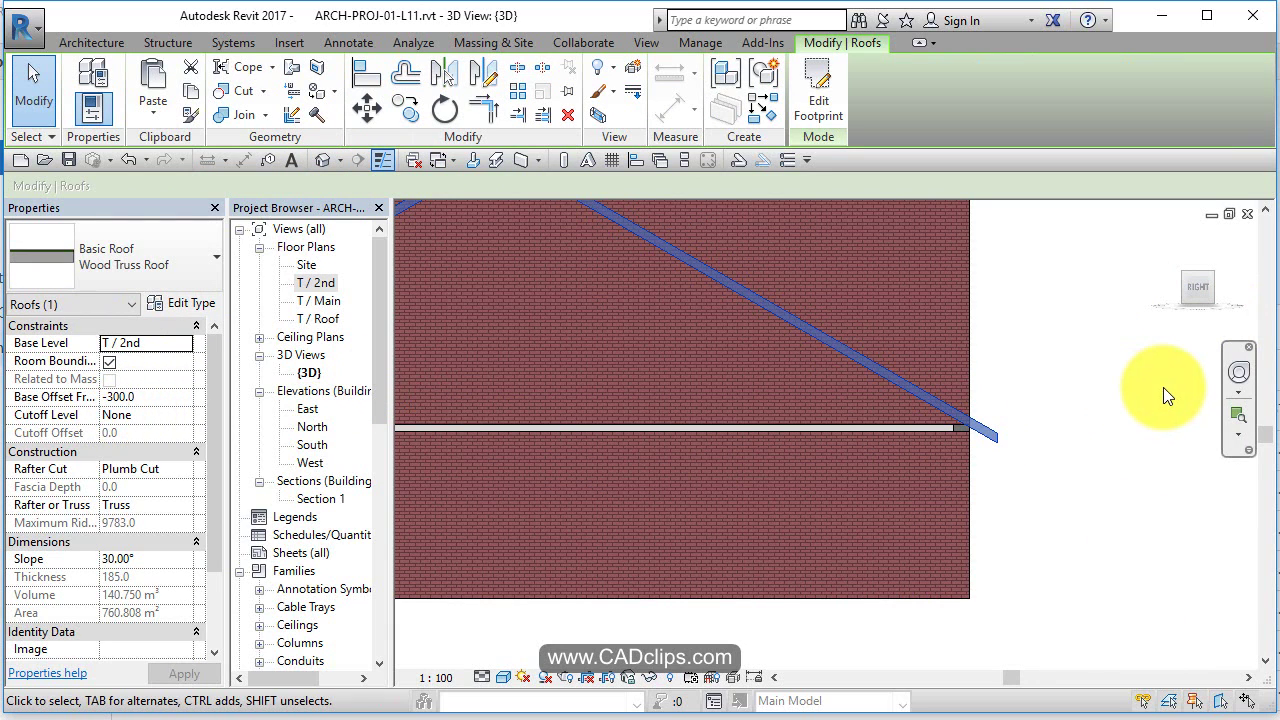
pyautogui.press('Up')
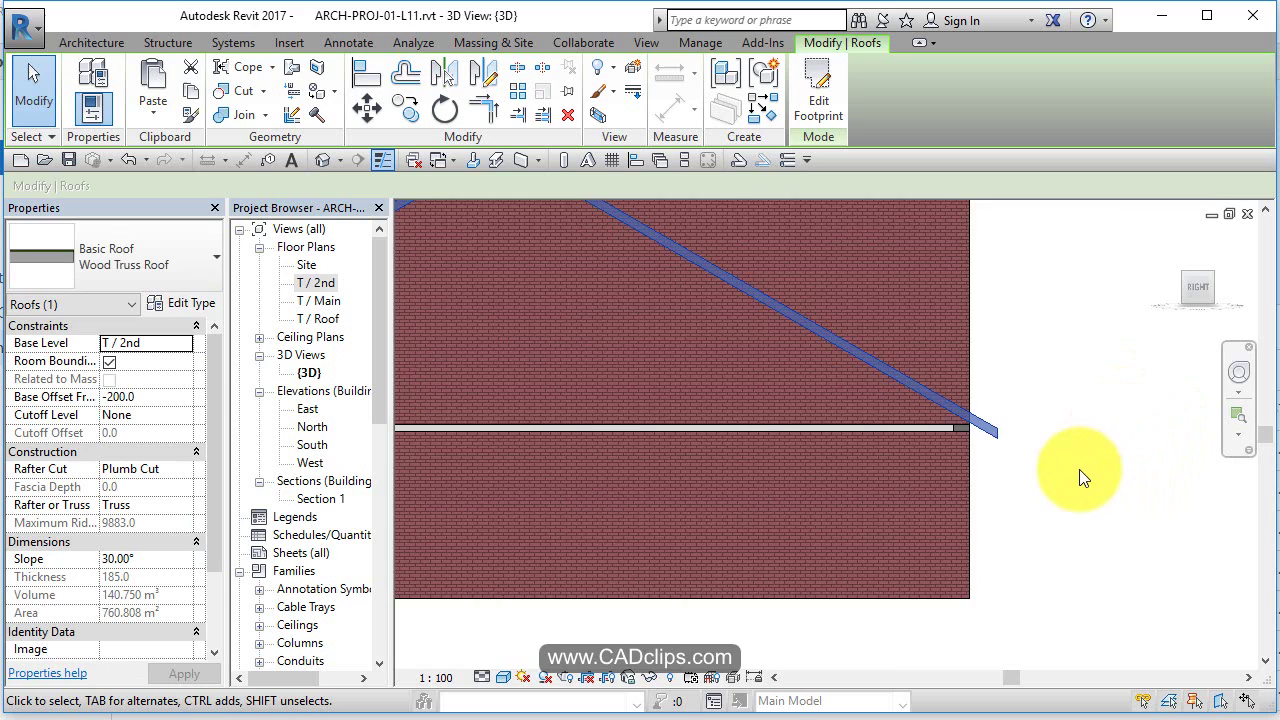
pyautogui.scroll(2, 1080, 478)
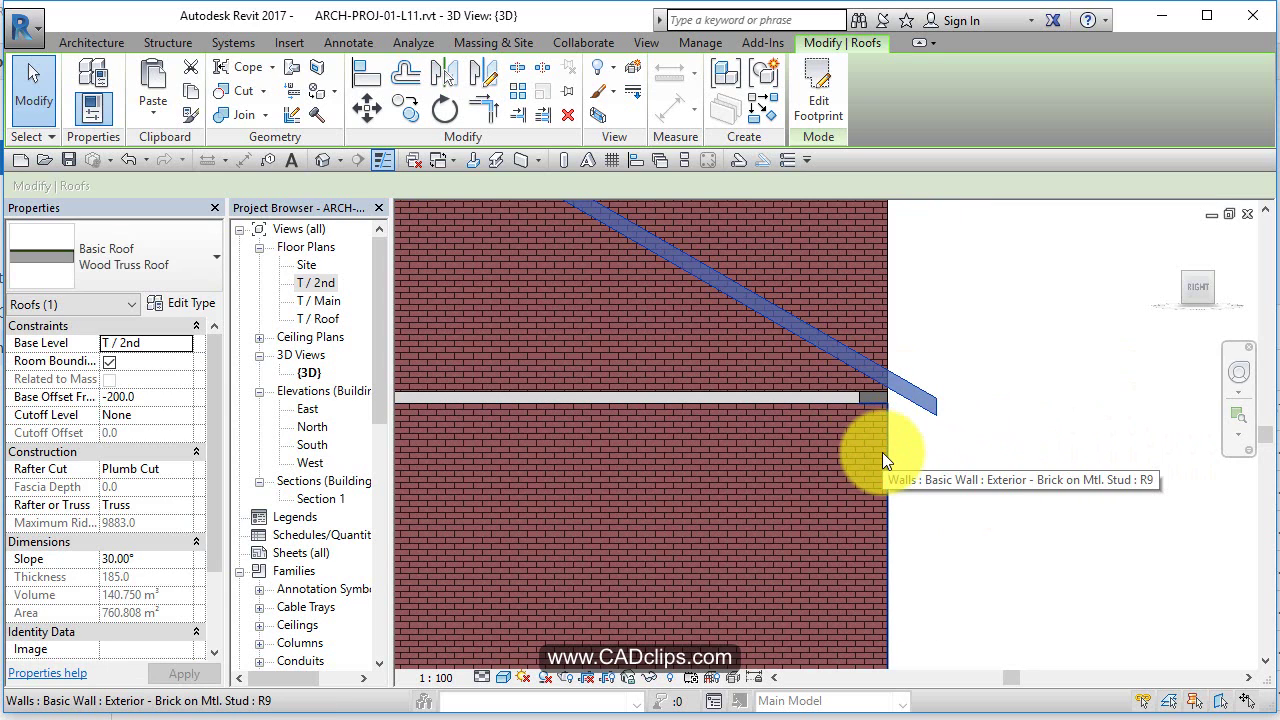
pyautogui.press('Down')
pyautogui.press('Down')
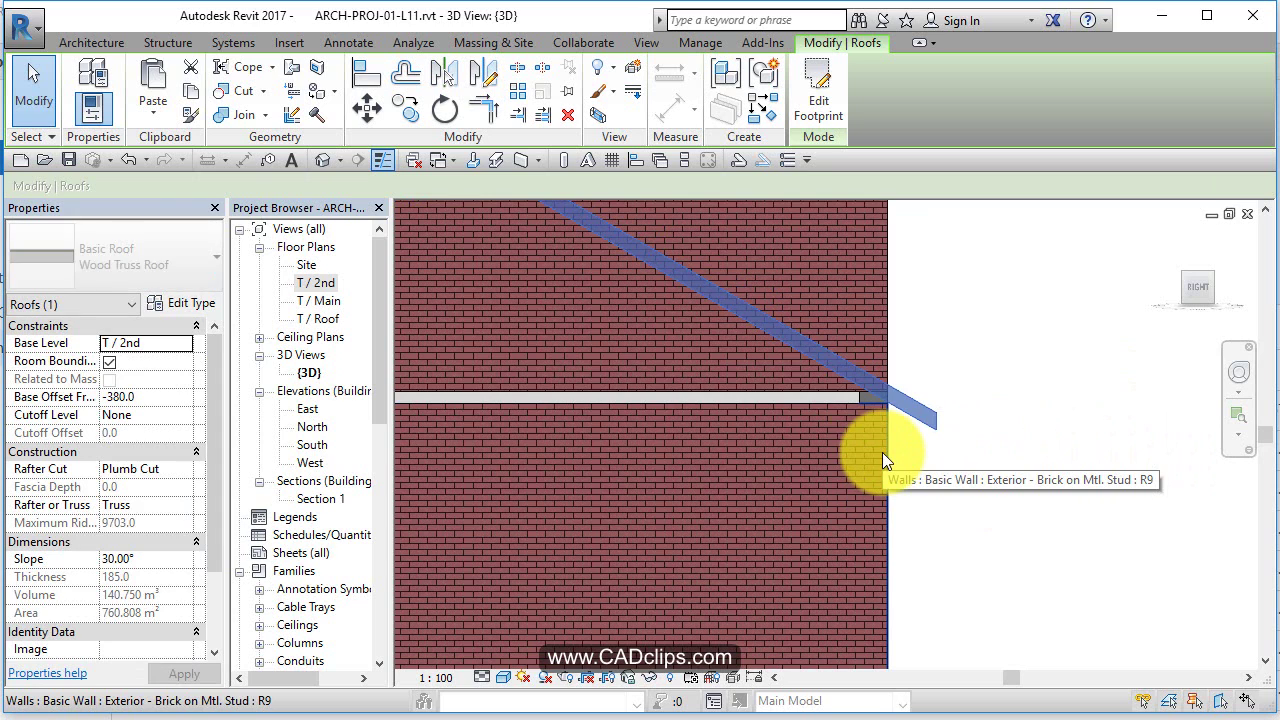
pyautogui.press('Up')
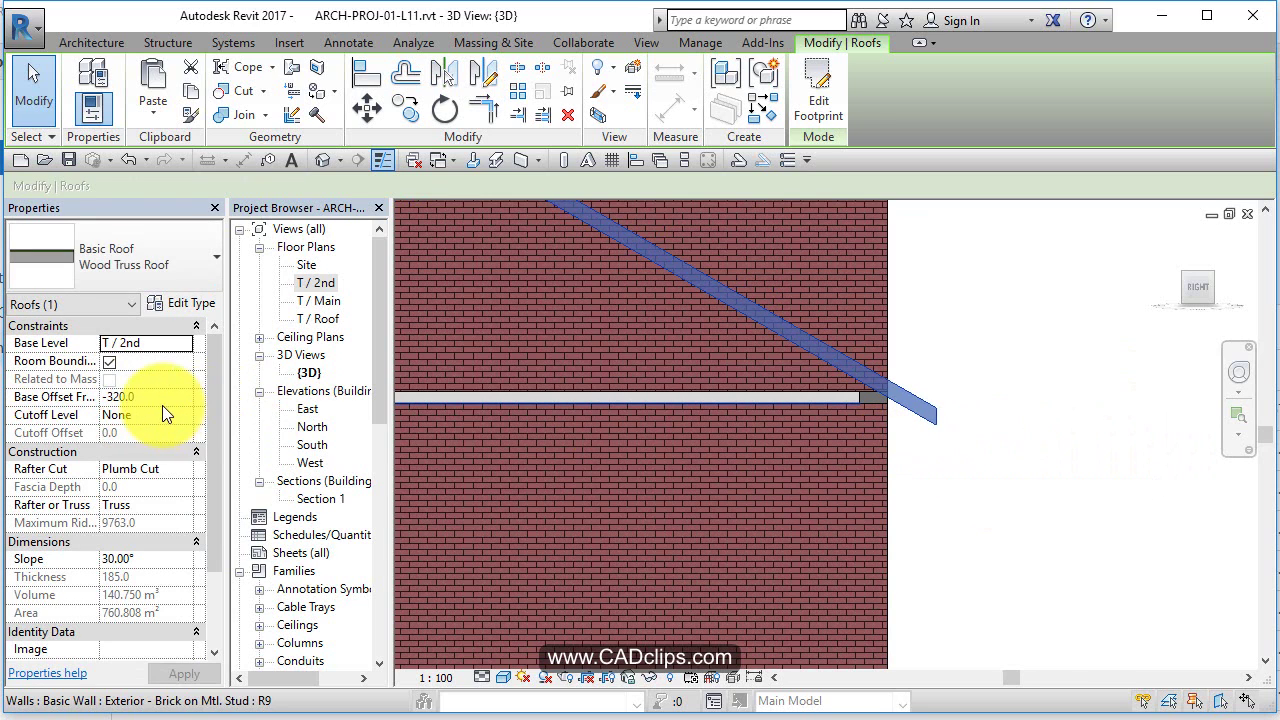
pyautogui.click(162, 403)
# - Check the roof's fit on the wall, then orbit to view the gabled roof
pyautogui.click(914, 457)
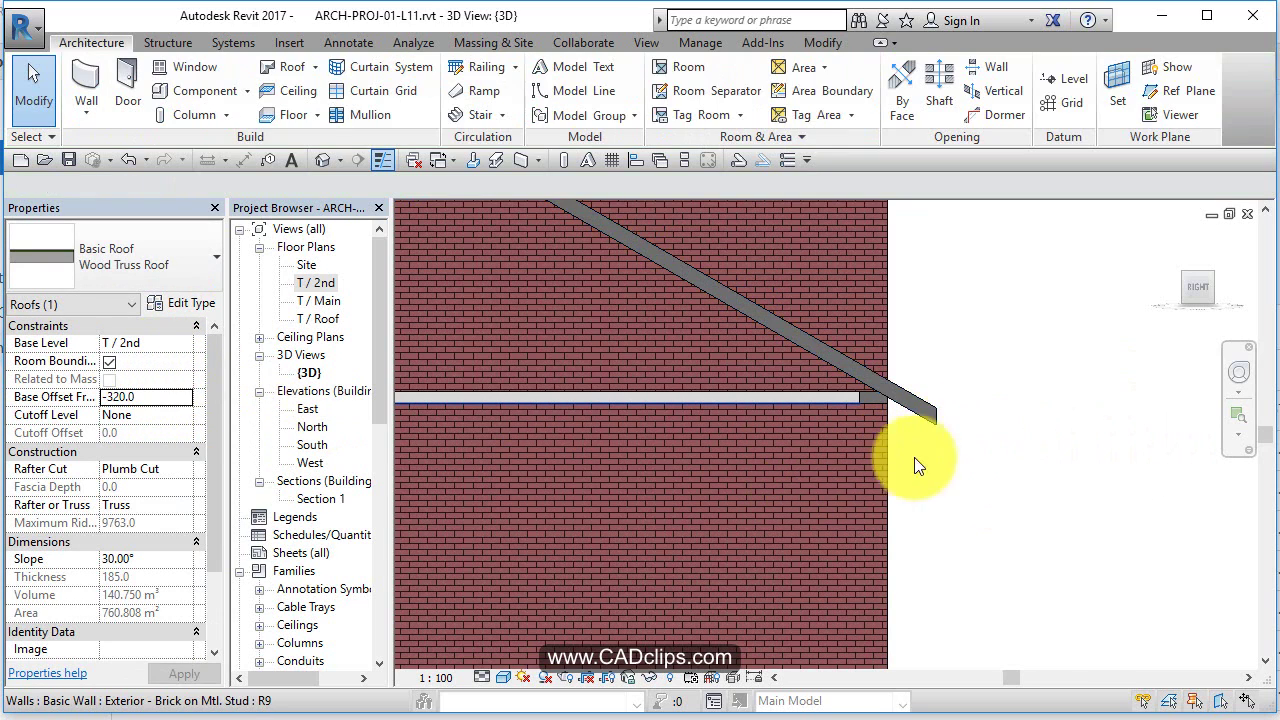
pyautogui.click(935, 402)
pyautogui.click(970, 420)
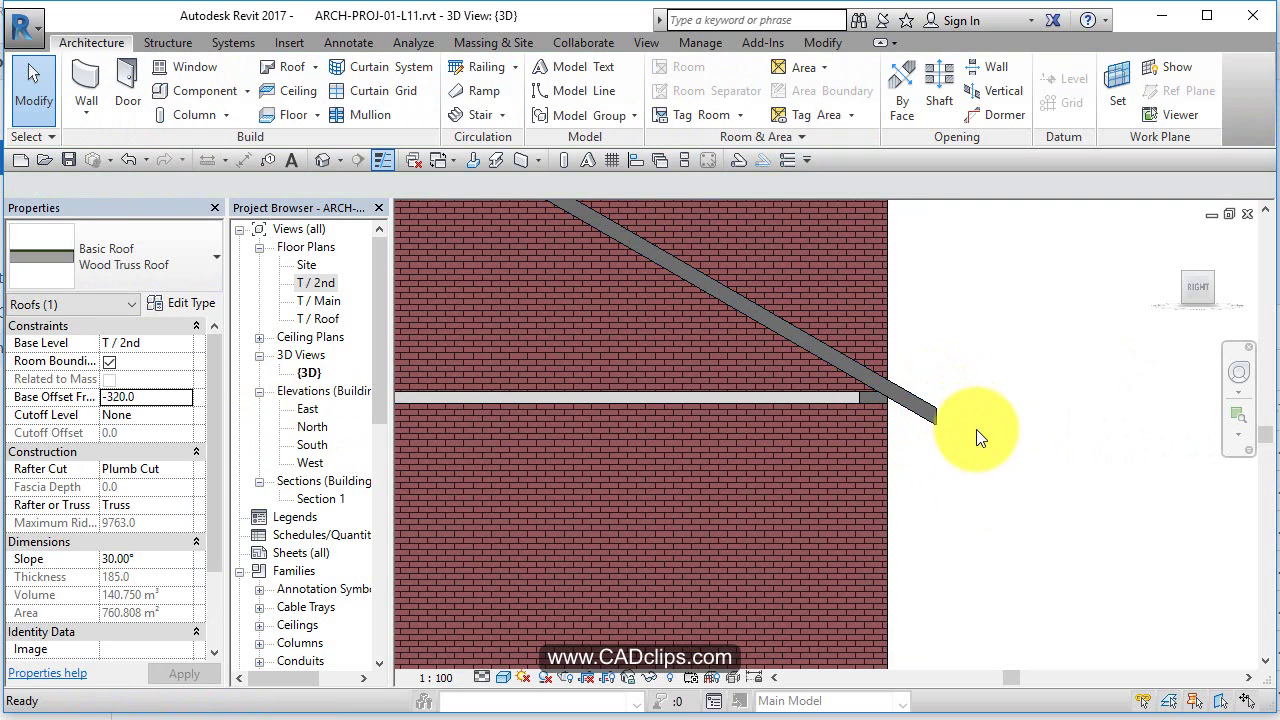
pyautogui.keyDown('shift'); pyautogui.moveTo(976, 429); pyautogui.dragTo(955, 573, button='middle'); pyautogui.keyUp('shift')
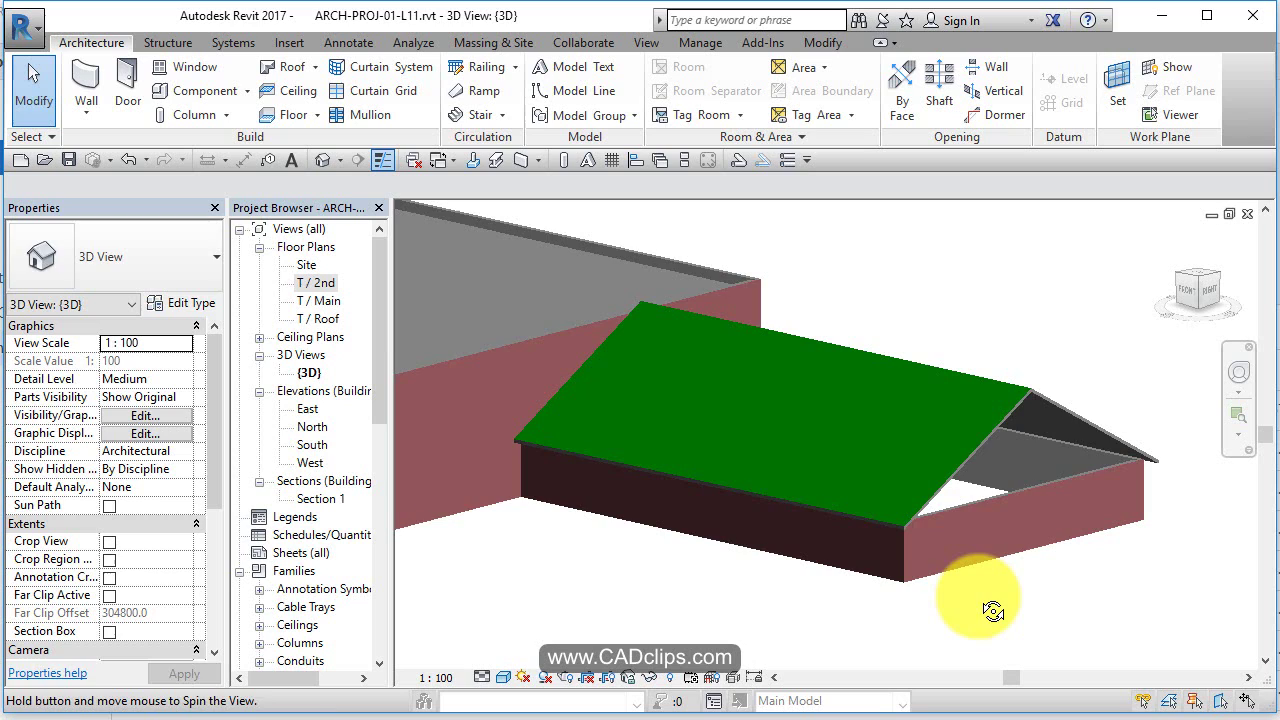
pyautogui.keyDown('shift'); pyautogui.moveTo(993, 611); pyautogui.dragTo(991, 608, button='middle'); pyautogui.keyUp('shift')
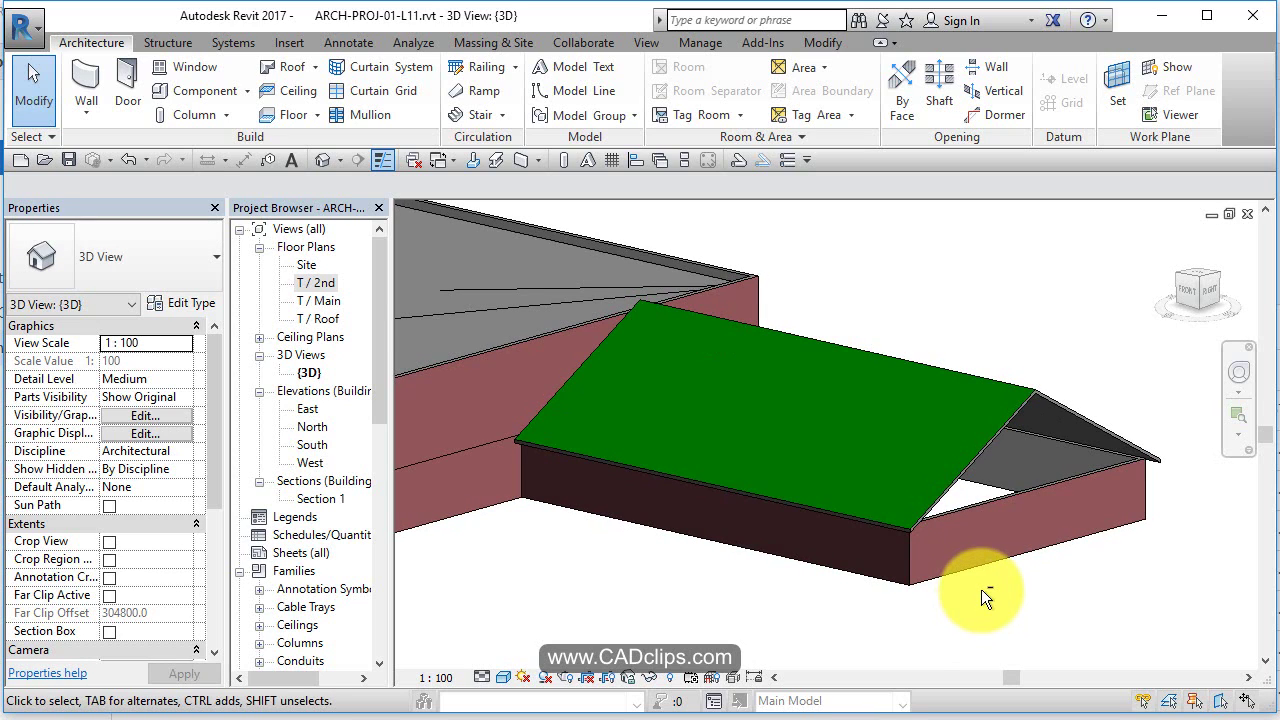
# - In Project Units, format slopes as Rise / 12" rounded to the nearest 1/2"
pyautogui.click(988, 446)
pyautogui.click(996, 279)
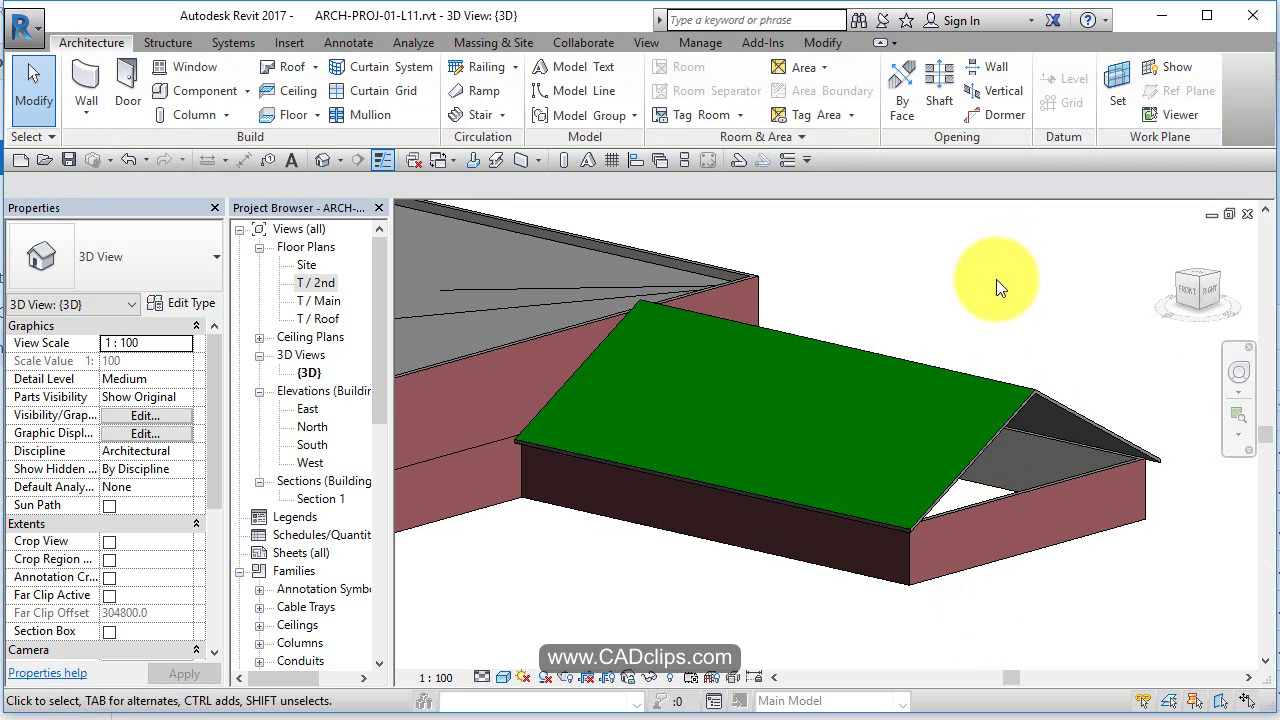
pyautogui.click(686, 38)
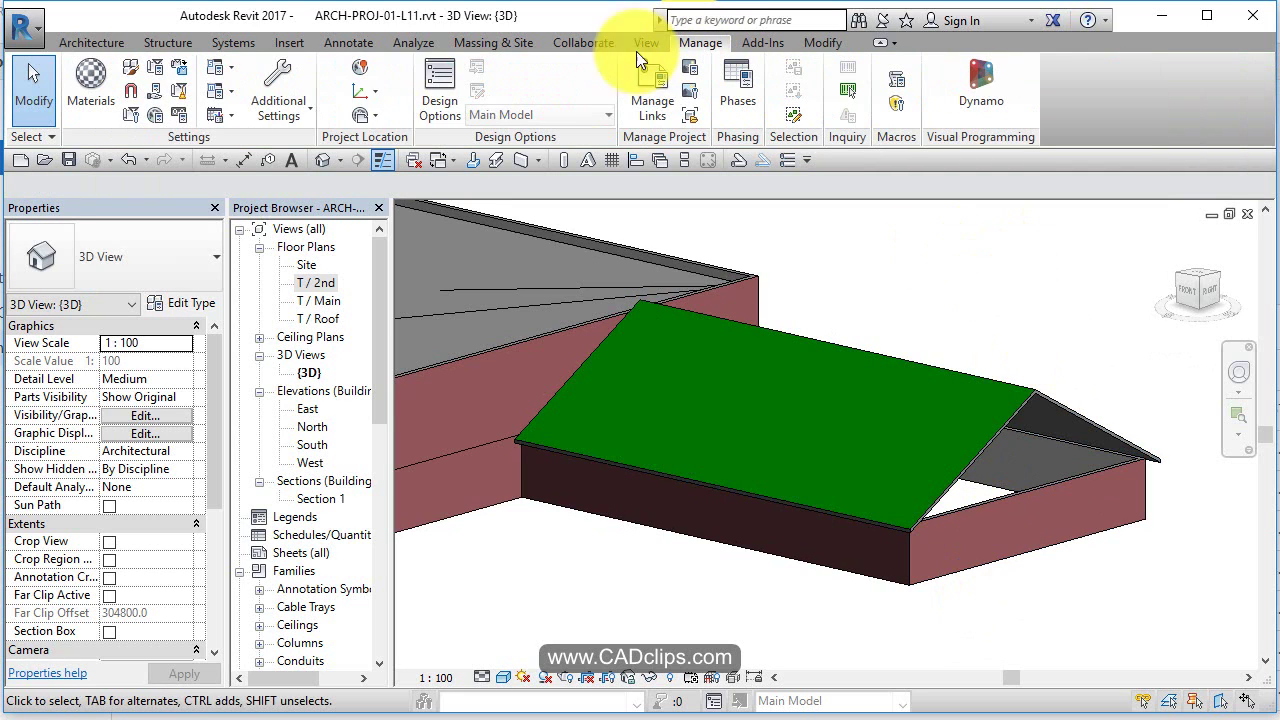
pyautogui.click(180, 115)
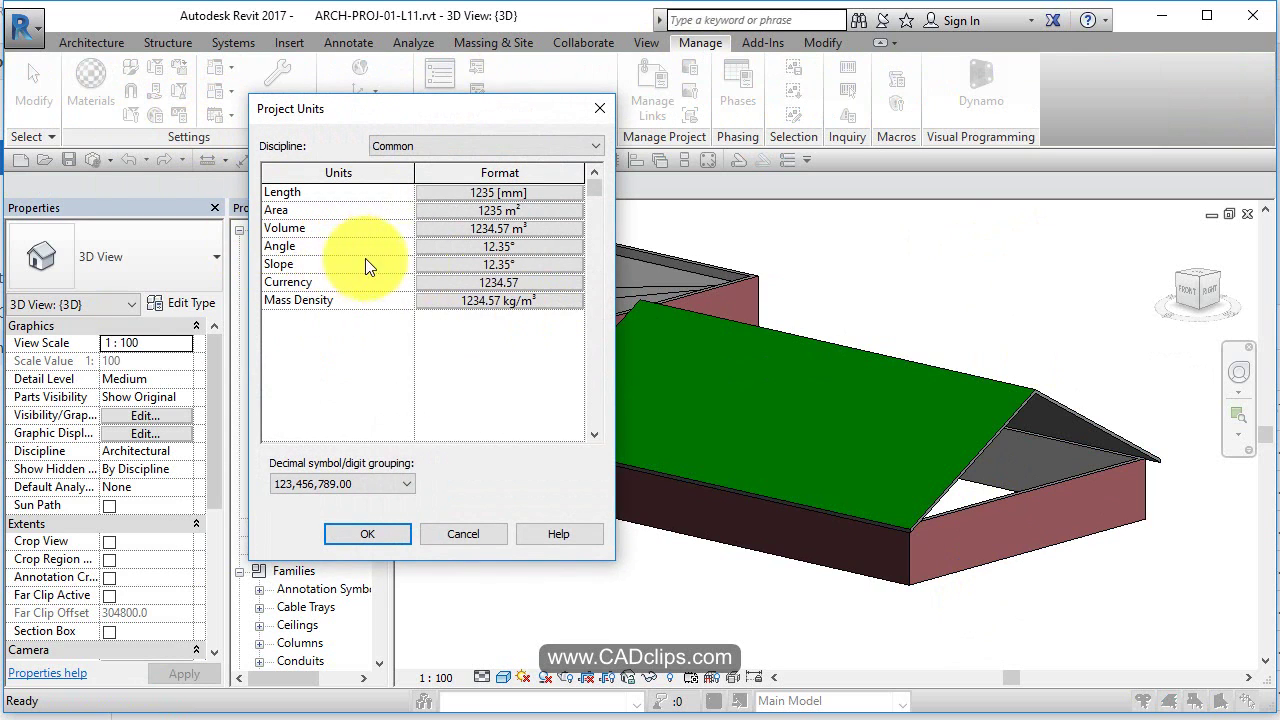
pyautogui.click(494, 263)
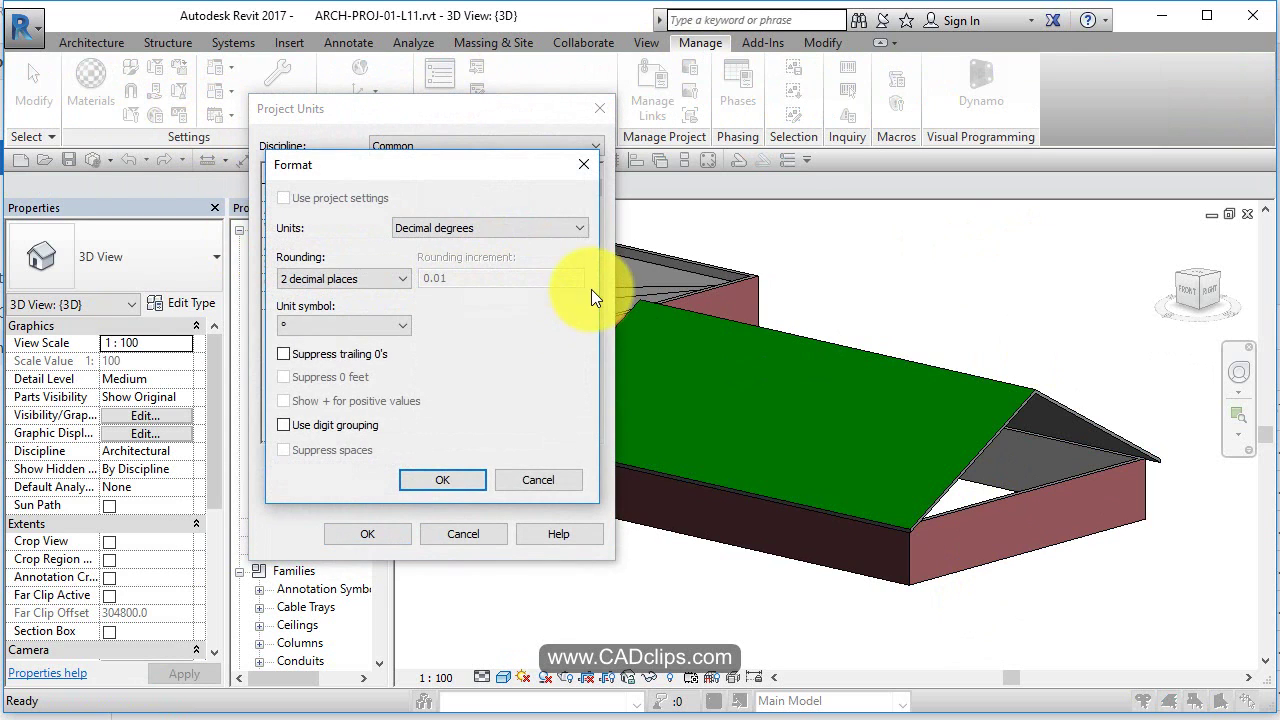
pyautogui.click(580, 228)
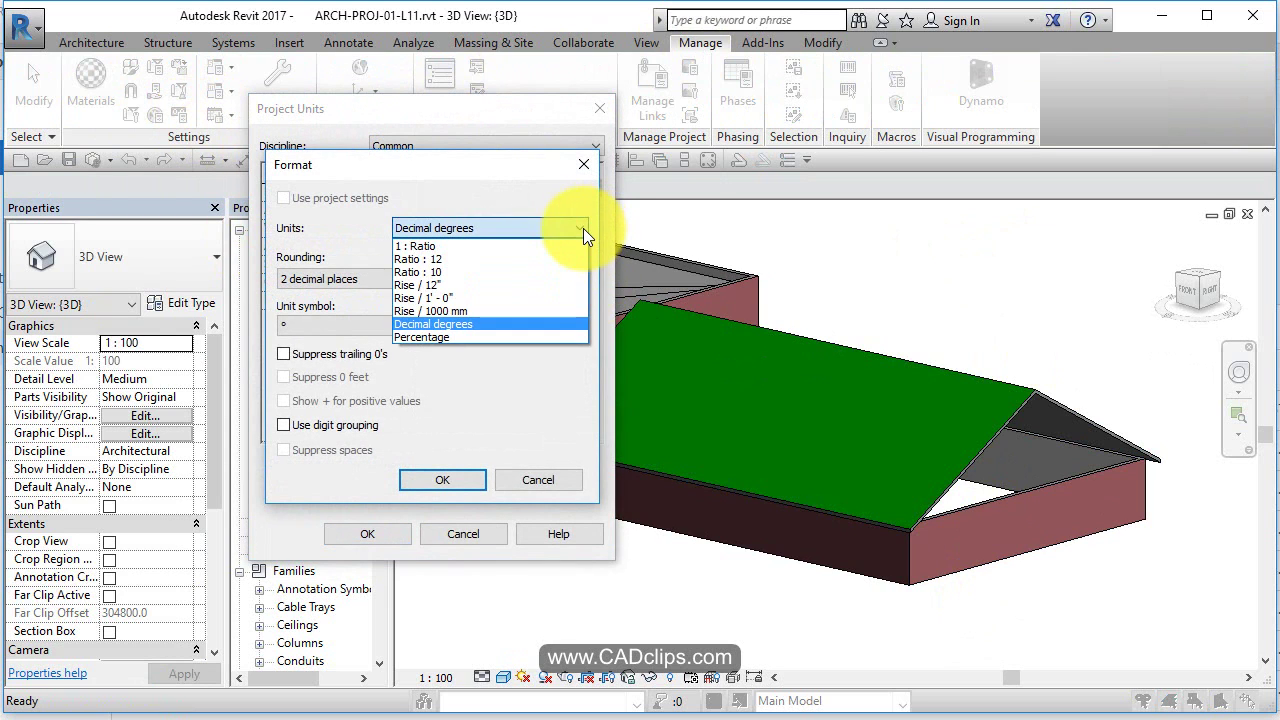
pyautogui.click(435, 285)
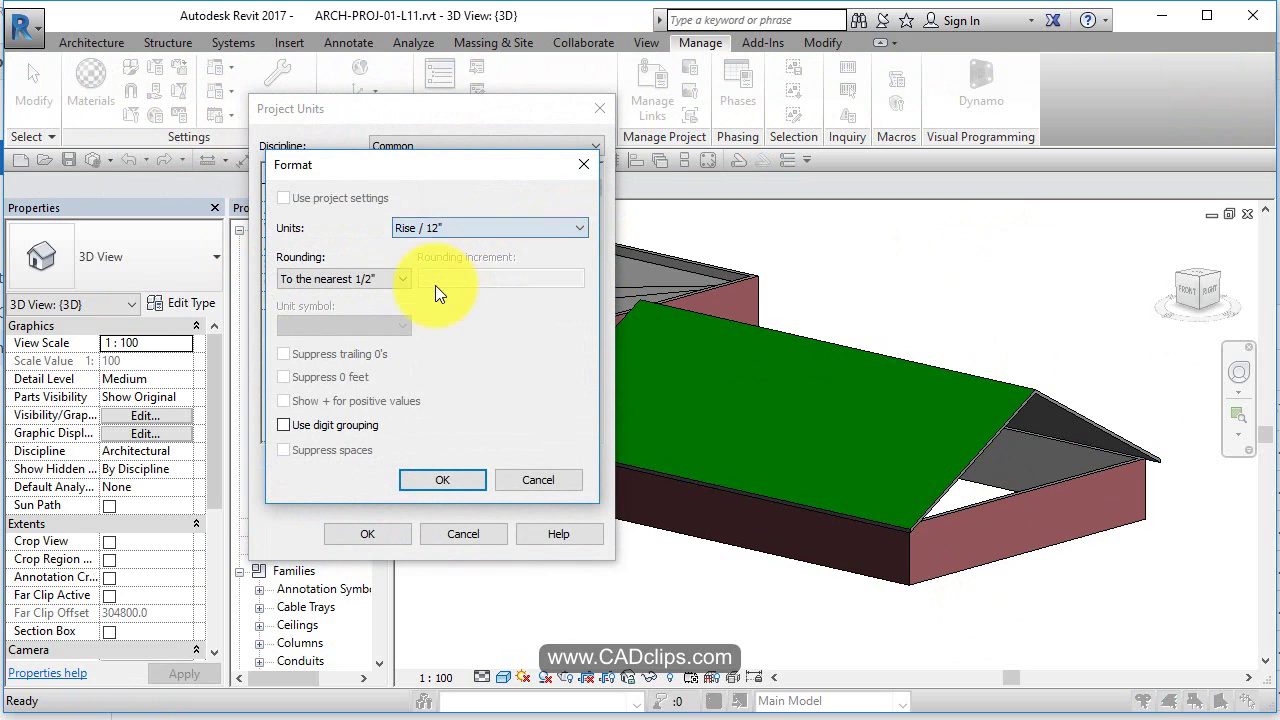
pyautogui.click(442, 479)
pyautogui.click(463, 533)
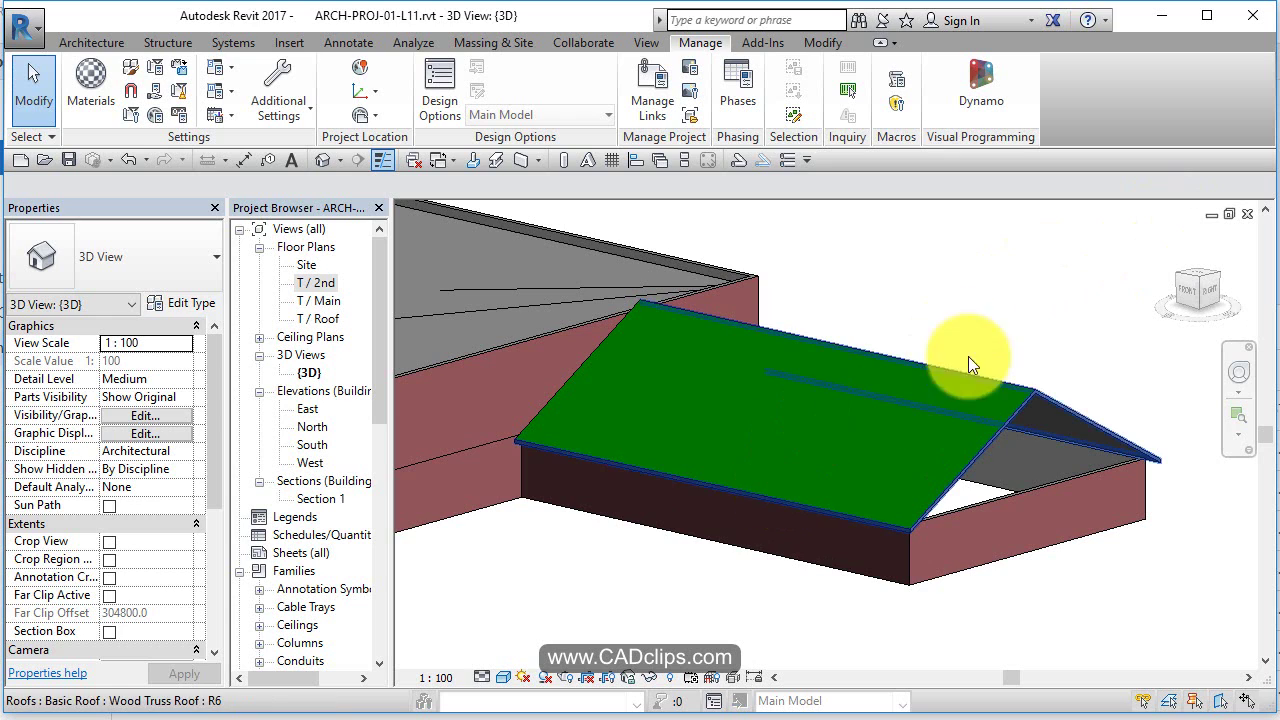
pyautogui.click(936, 331)
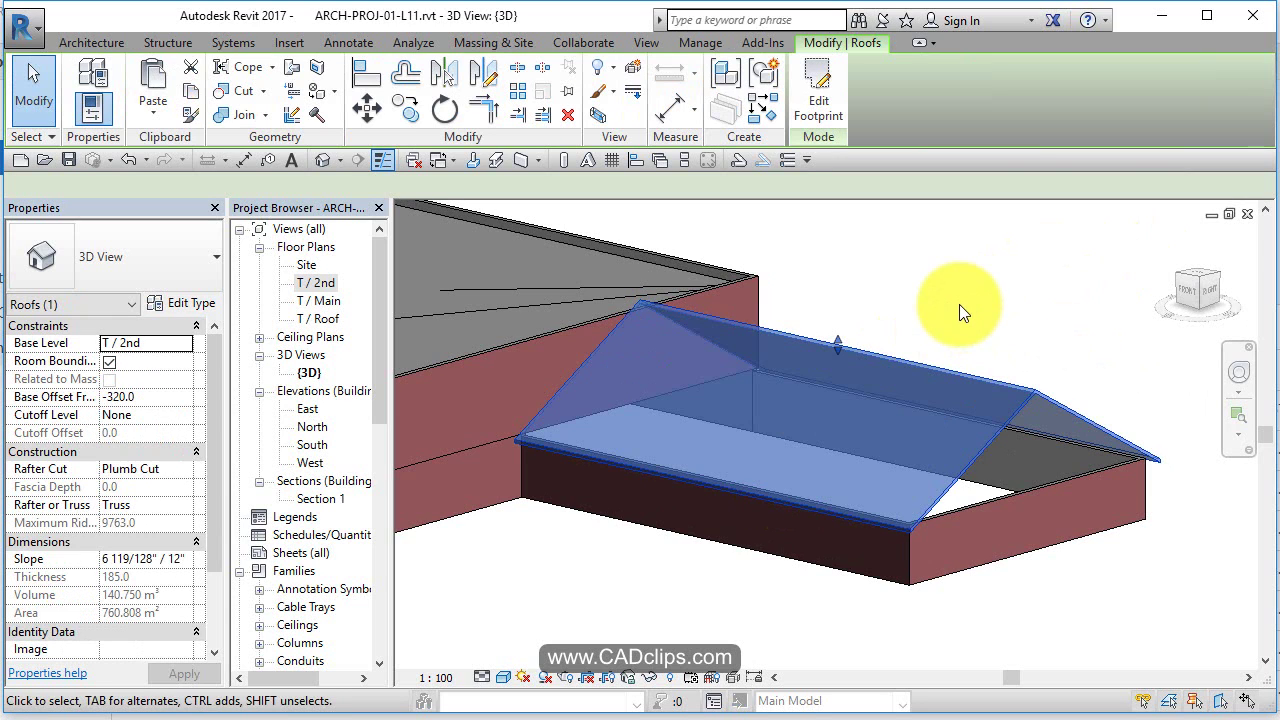
pyautogui.click(821, 100)
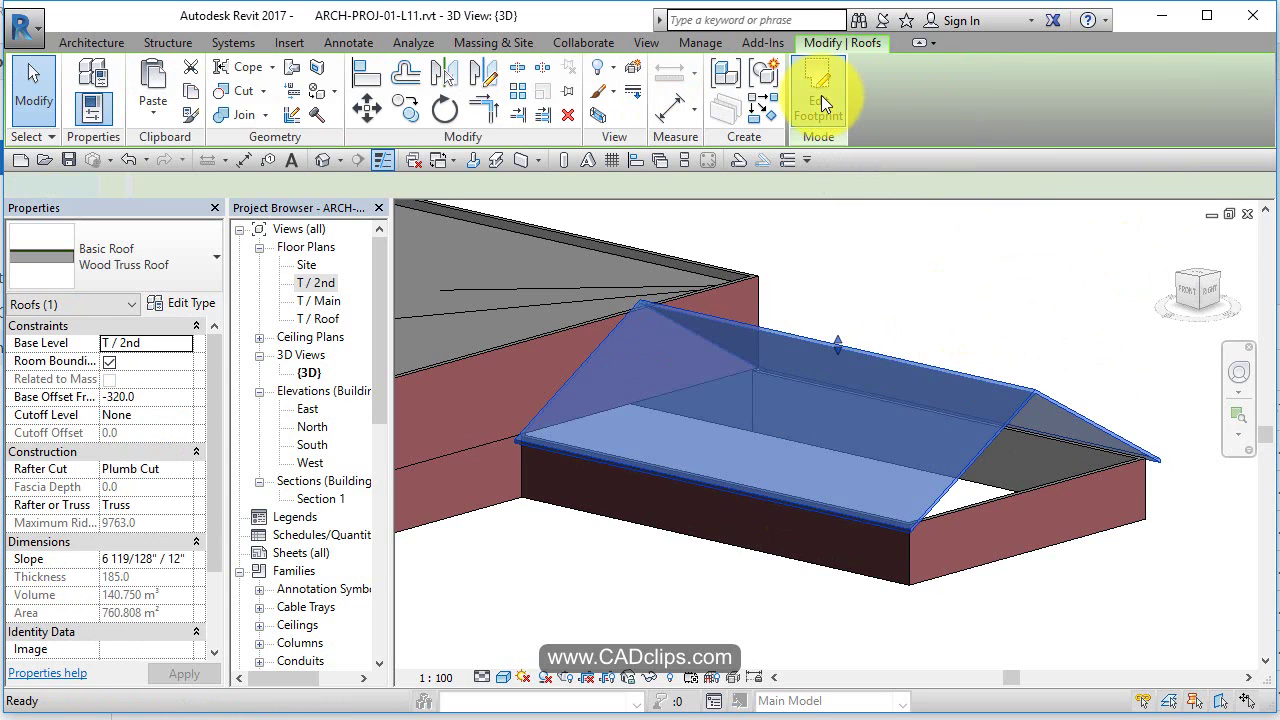
pyautogui.click(929, 395)
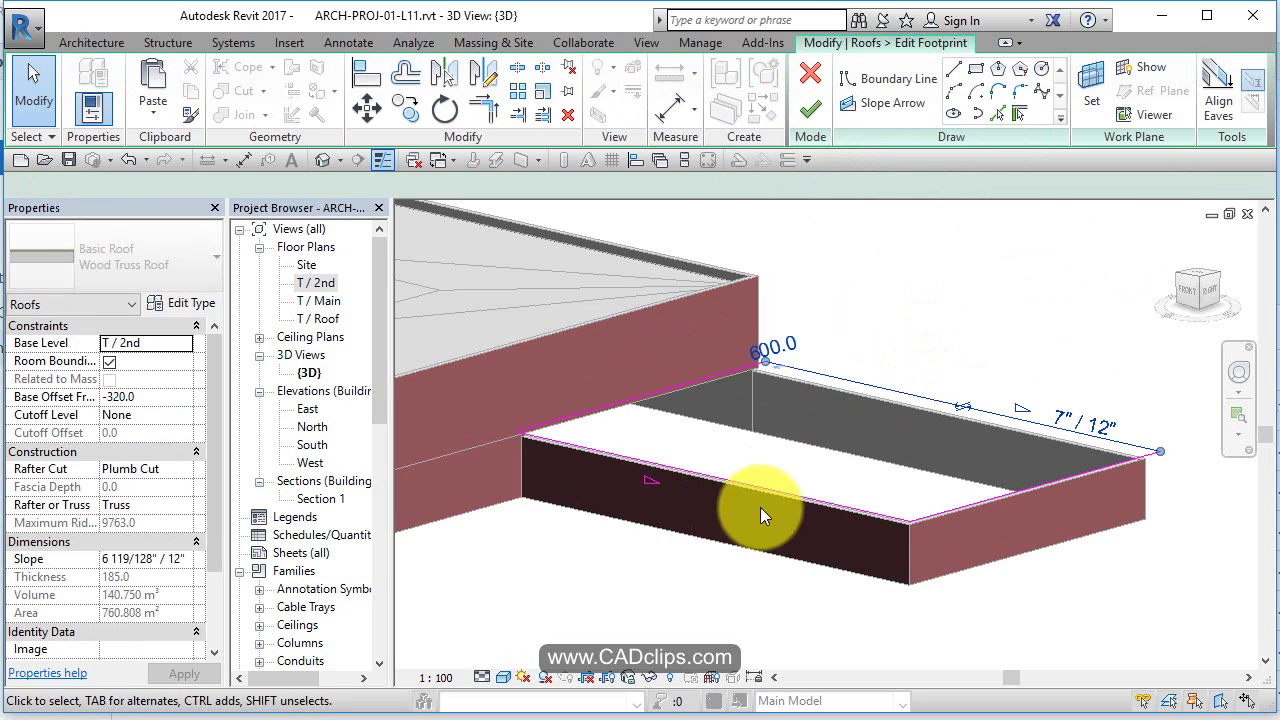
pyautogui.keyDown('ctrl'); pyautogui.click(639, 500); pyautogui.keyUp('ctrl')
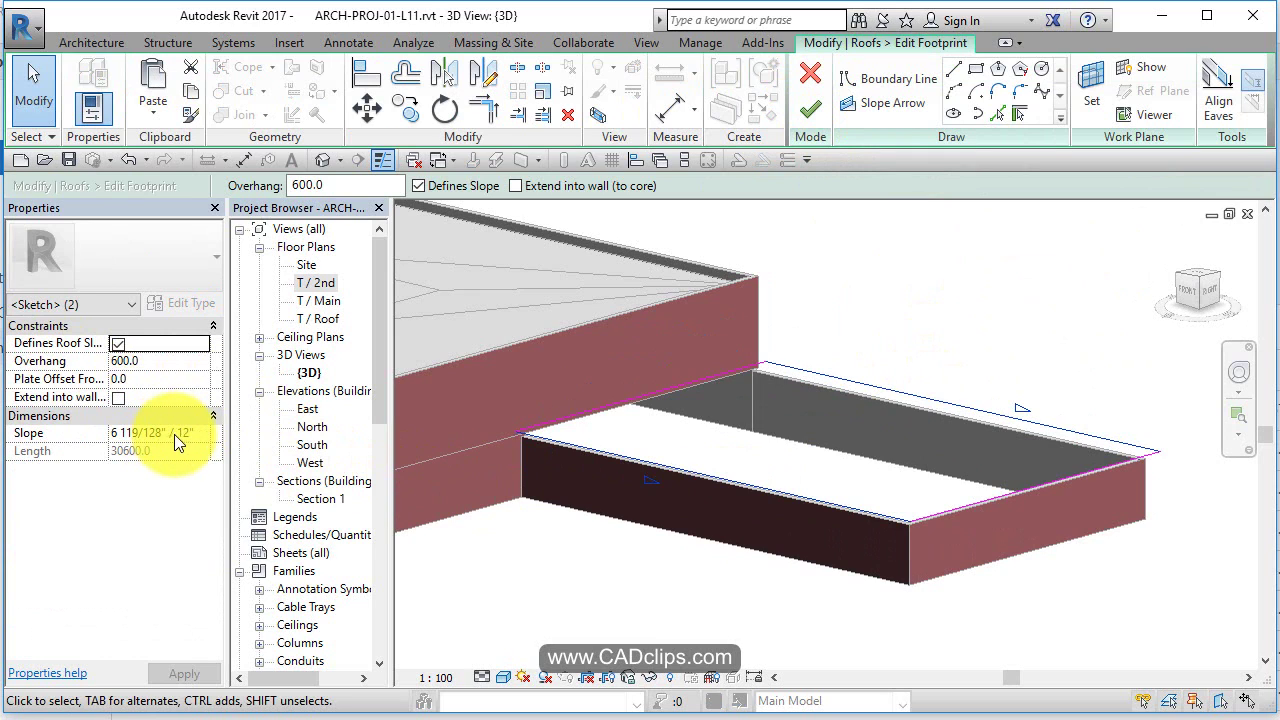
pyautogui.click(810, 73)
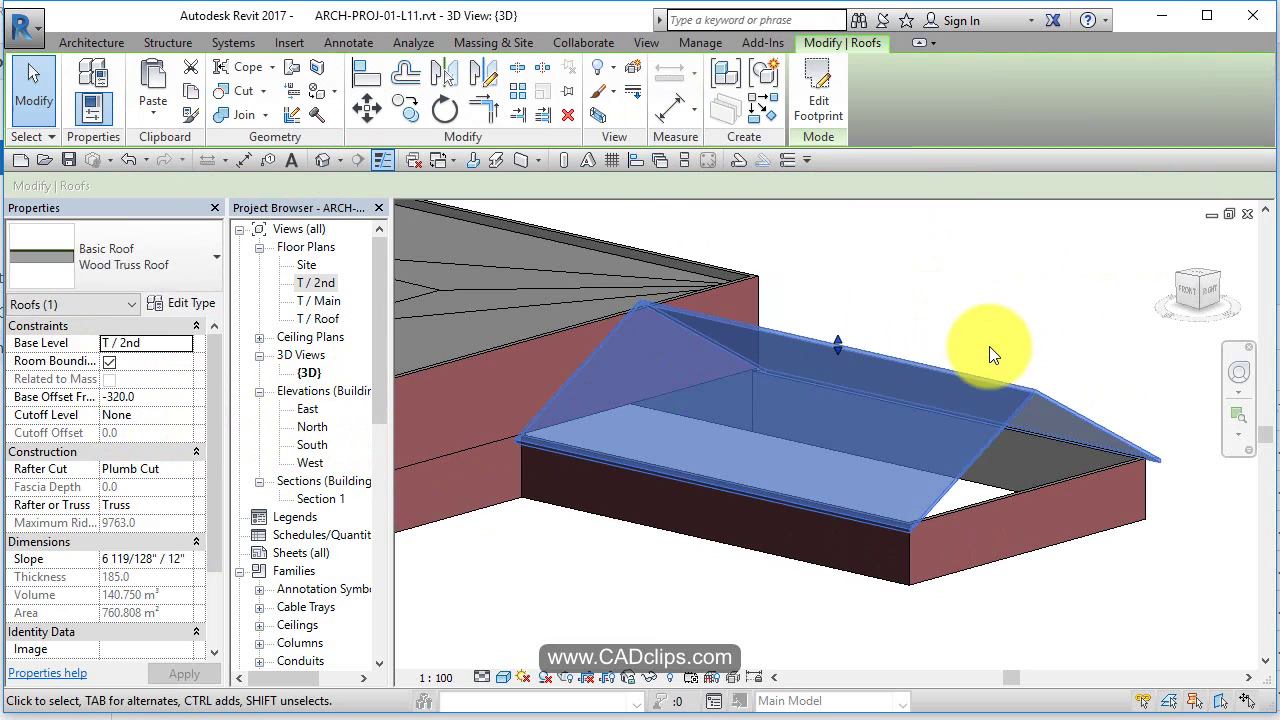
pyautogui.click(1016, 318)
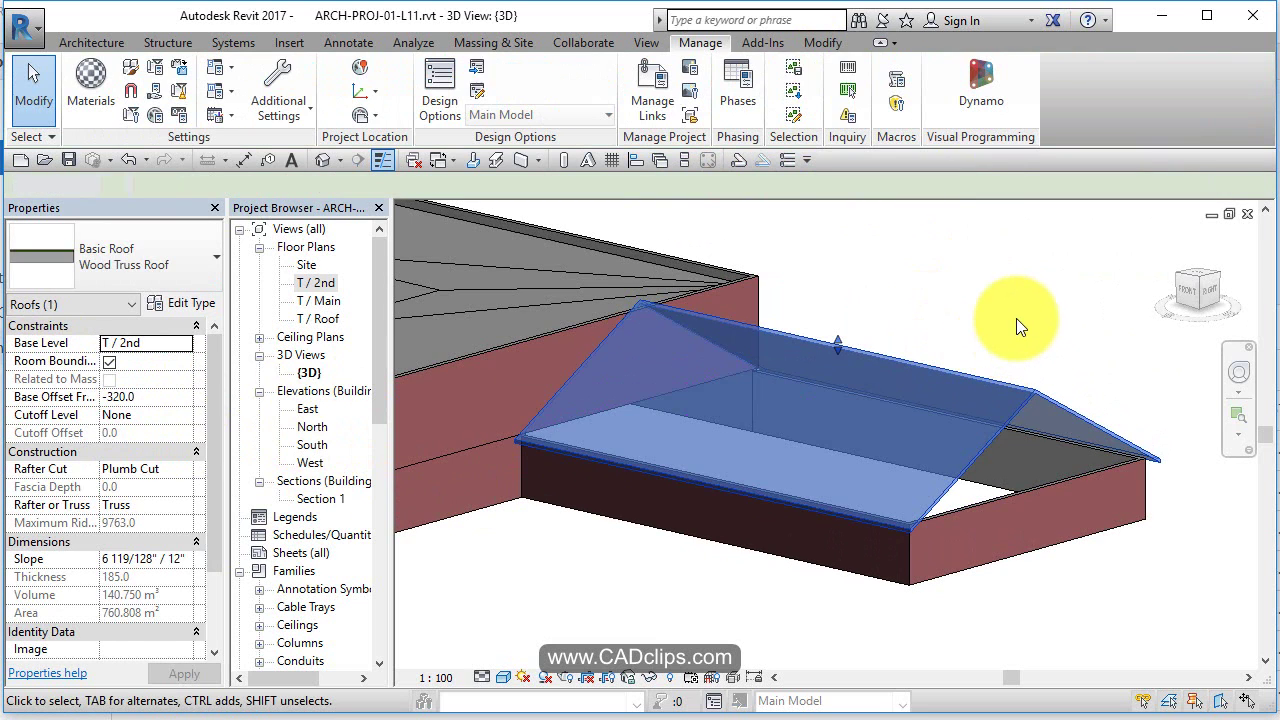
# - Select the garage roof and change its slope to 4" / 12" as a first try
pyautogui.click(943, 370)
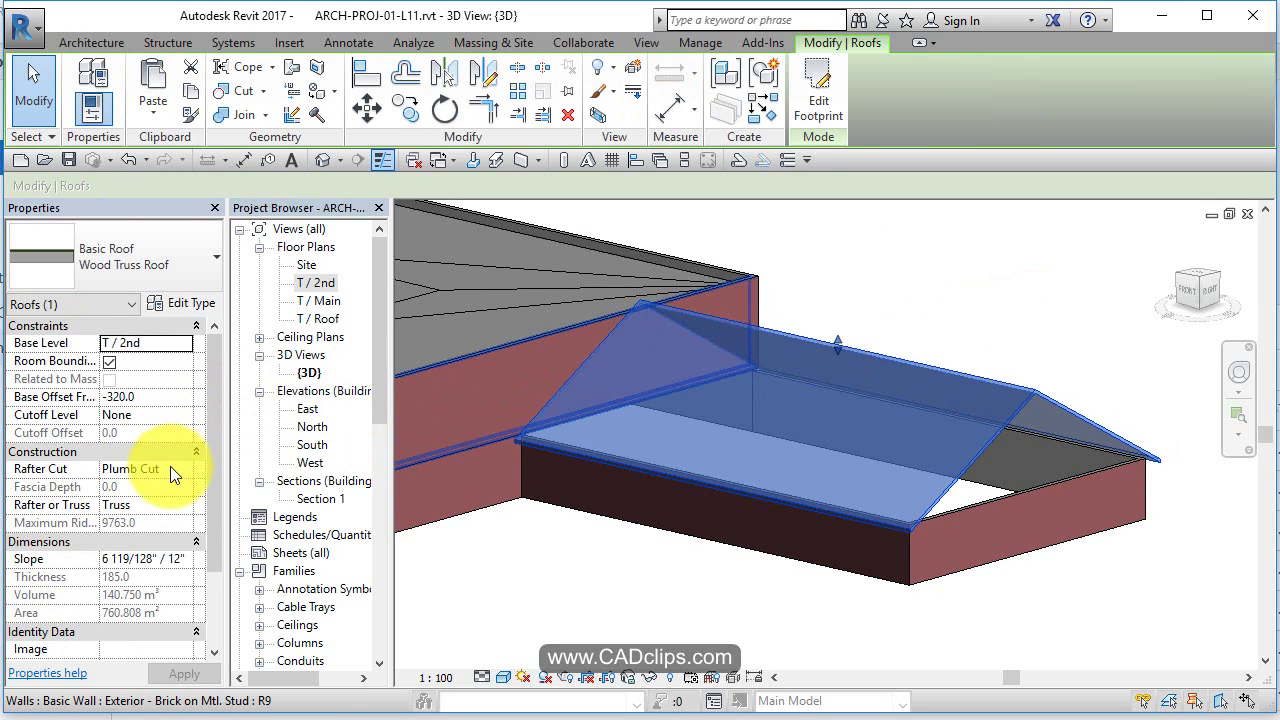
pyautogui.click(186, 560)
pyautogui.click(189, 558)
pyautogui.moveTo(189, 558); pyautogui.dragTo(30, 557)
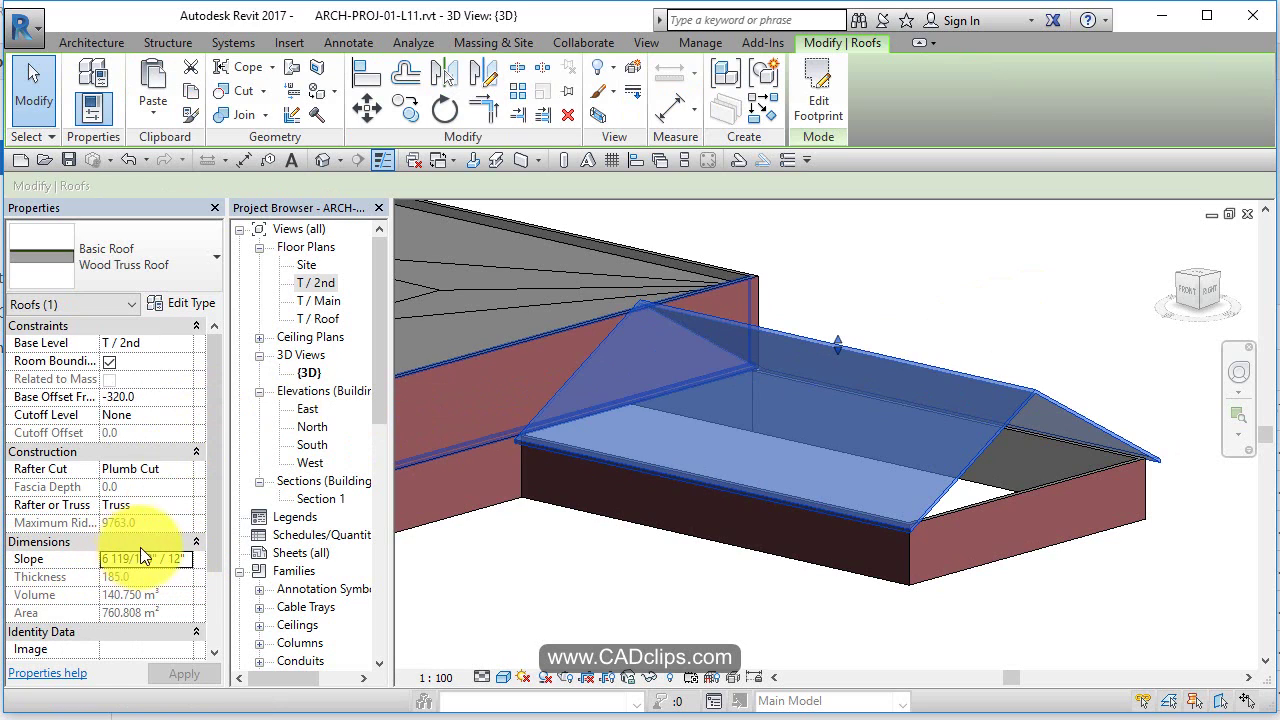
pyautogui.moveTo(135, 558); pyautogui.dragTo(96, 563)
pyautogui.click(107, 560)
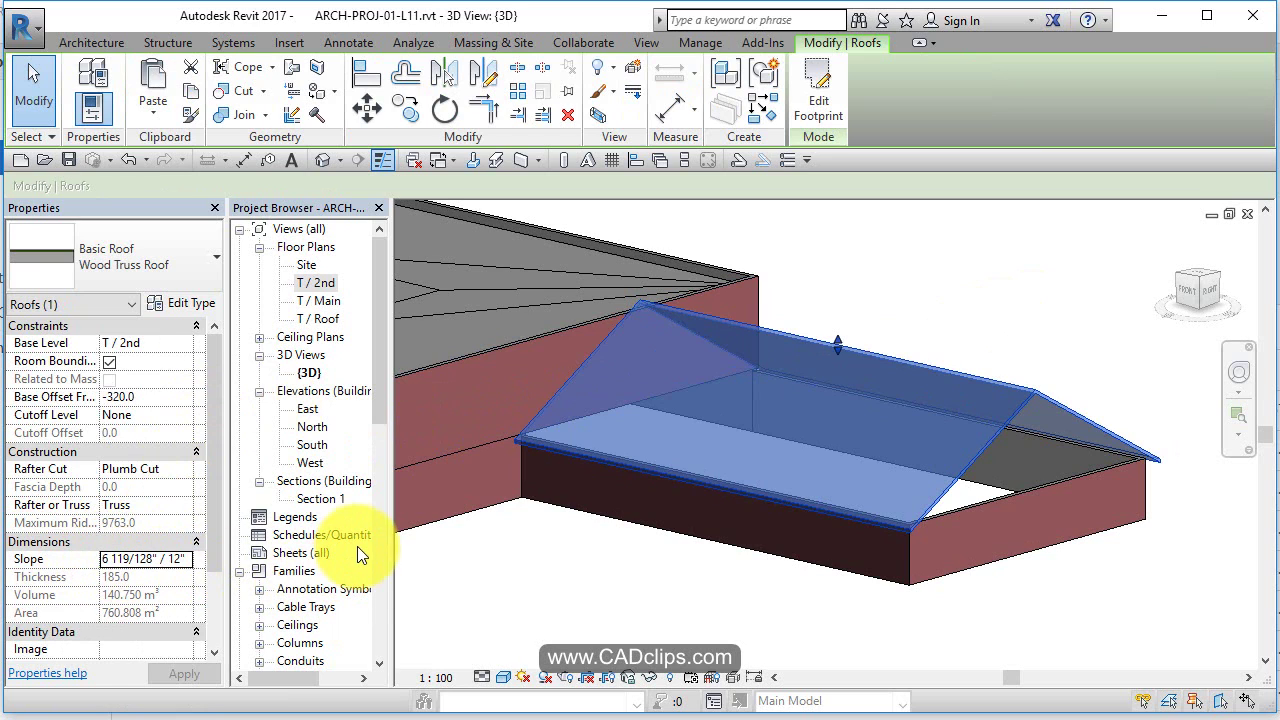
pyautogui.click(186, 557)
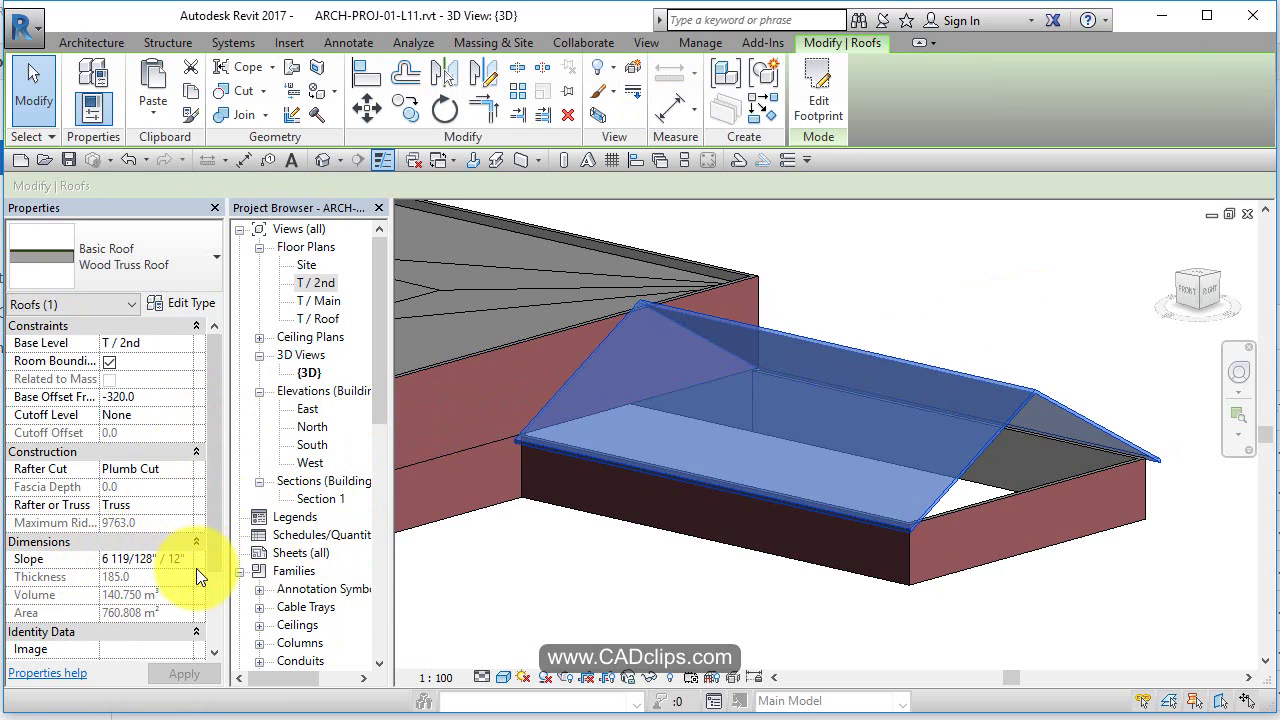
pyautogui.press('BackSpace')
pyautogui.press('BackSpace')
pyautogui.press('BackSpace')
pyautogui.press('BackSpace')
pyautogui.press('BackSpace')
pyautogui.press('BackSpace')
pyautogui.press('BackSpace')
pyautogui.press('BackSpace')
pyautogui.press('BackSpace')
pyautogui.press('BackSpace')
pyautogui.press('BackSpace')
pyautogui.press('BackSpace')
pyautogui.press('BackSpace')
pyautogui.press('BackSpace')
pyautogui.press('BackSpace')
pyautogui.press('BackSpace')
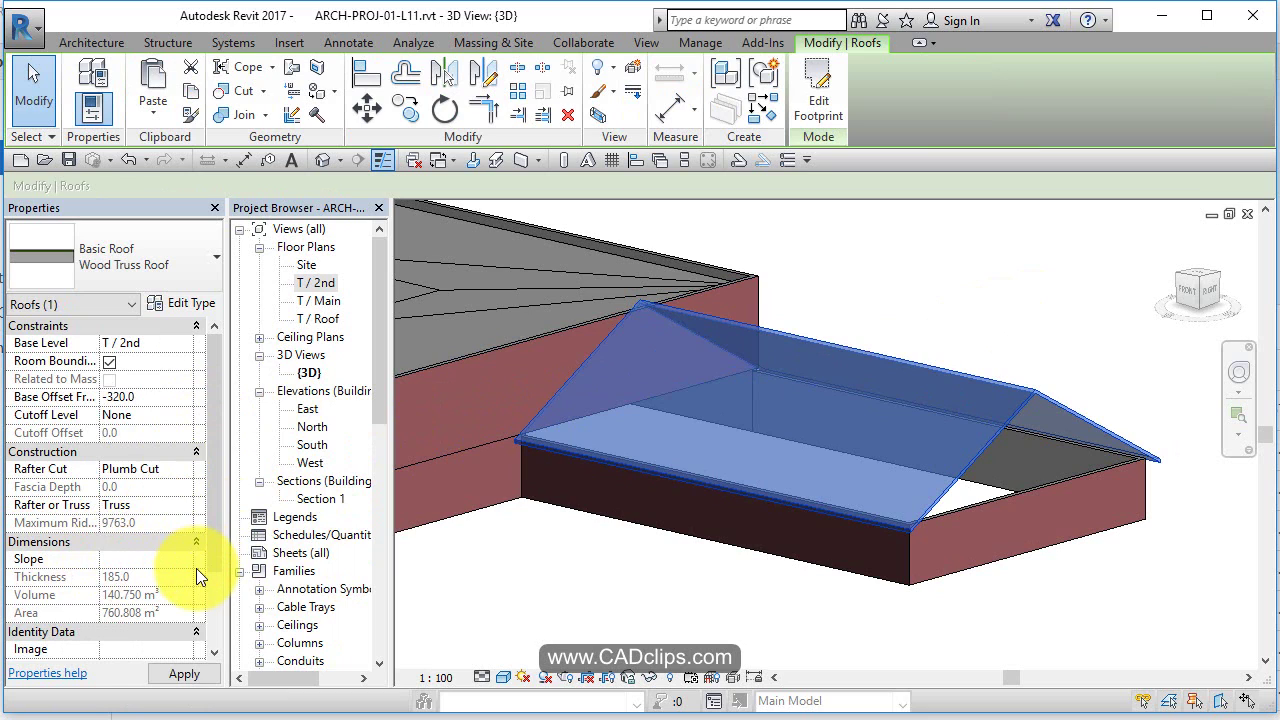
pyautogui.write('4')
pyautogui.press('Return')
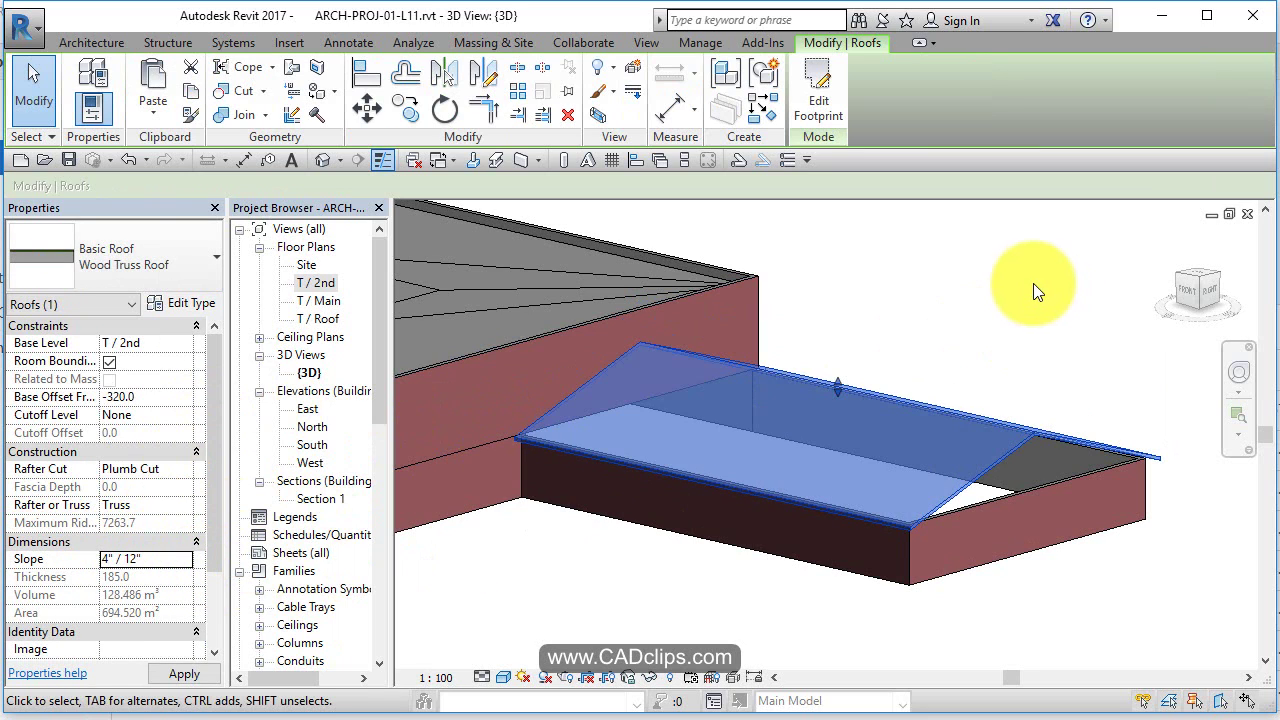
# - Try a 5" slope, then apply a final 6" / 12" slope and orbit to the gable
pyautogui.click(155, 560)
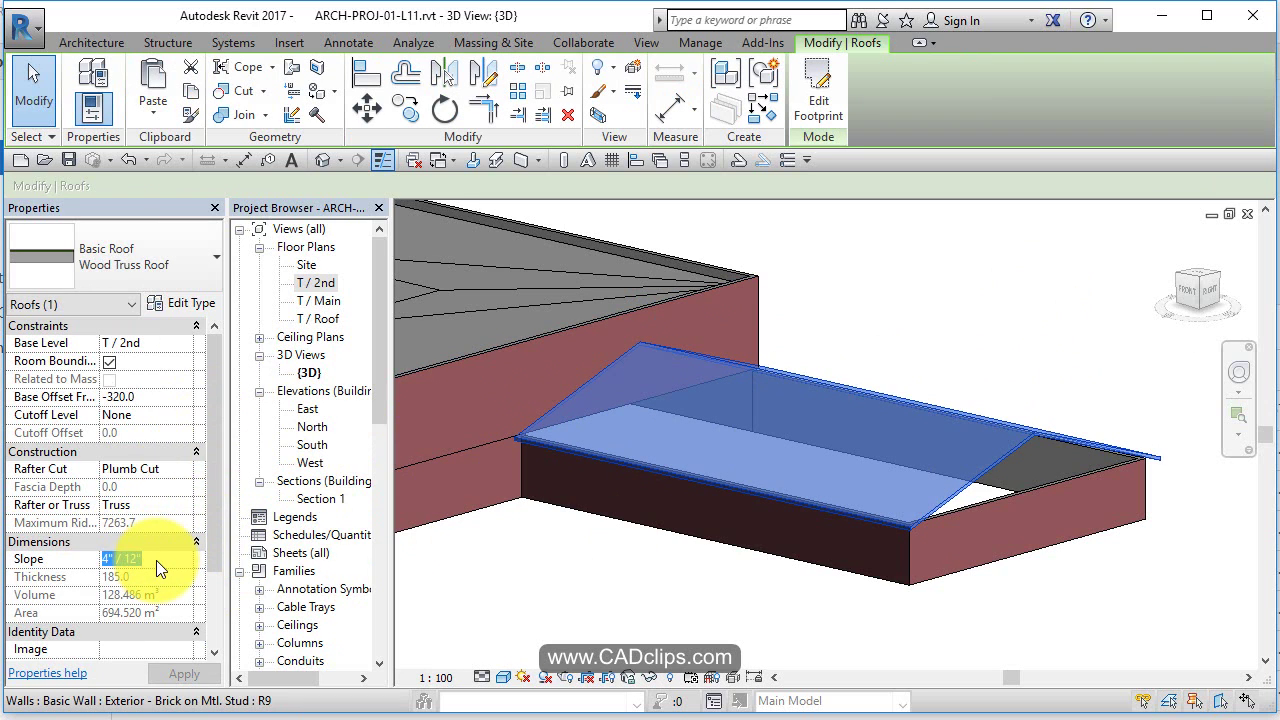
pyautogui.write('5')
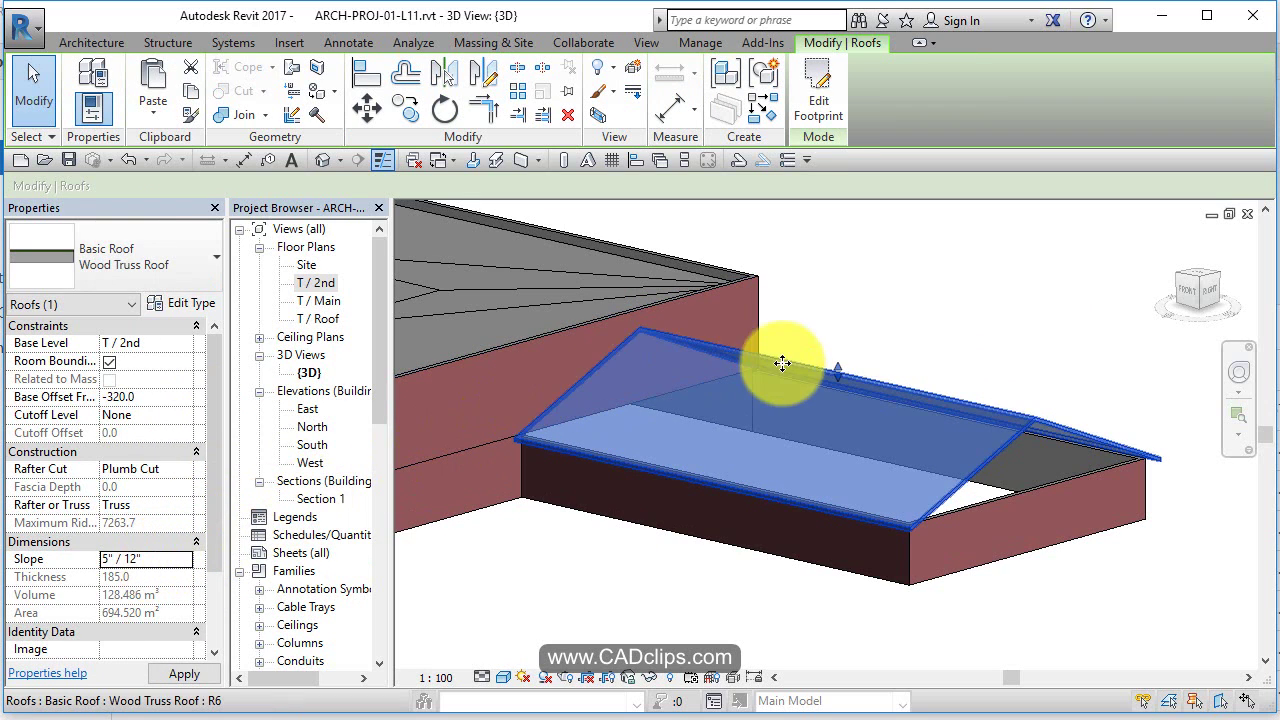
pyautogui.click(158, 546)
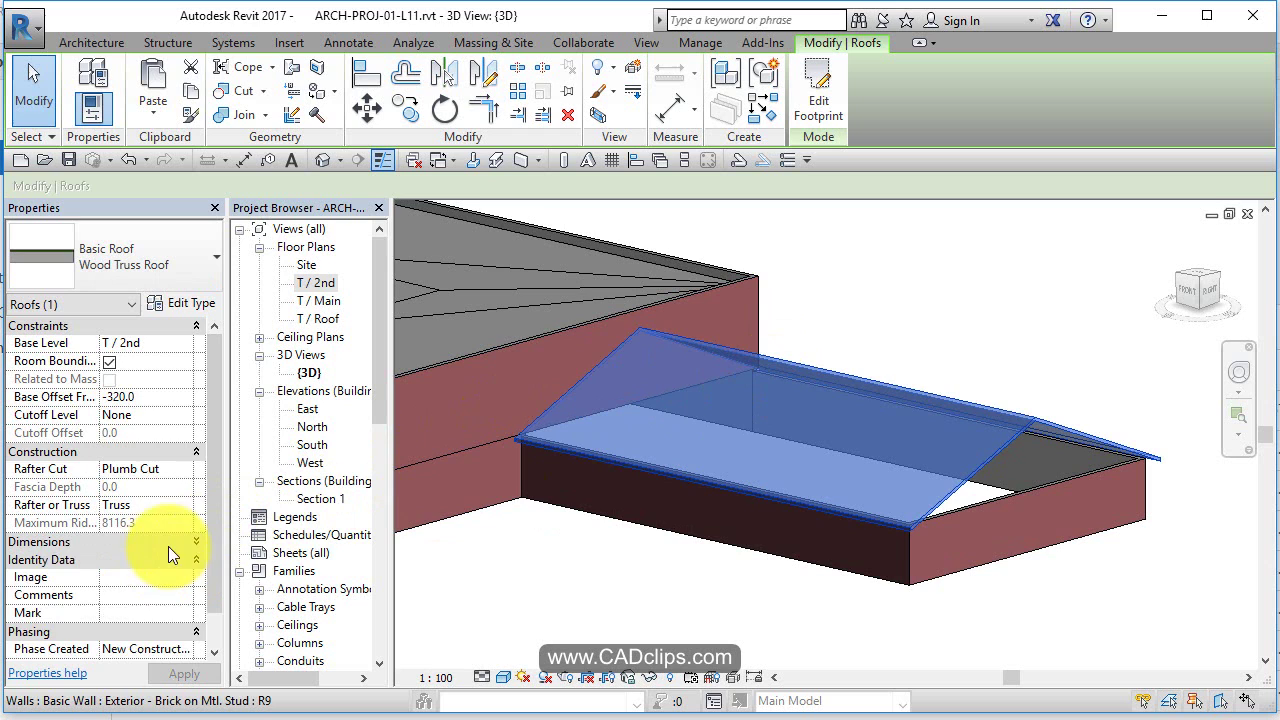
pyautogui.click(168, 546)
pyautogui.click(160, 558)
pyautogui.write('6" / 12')
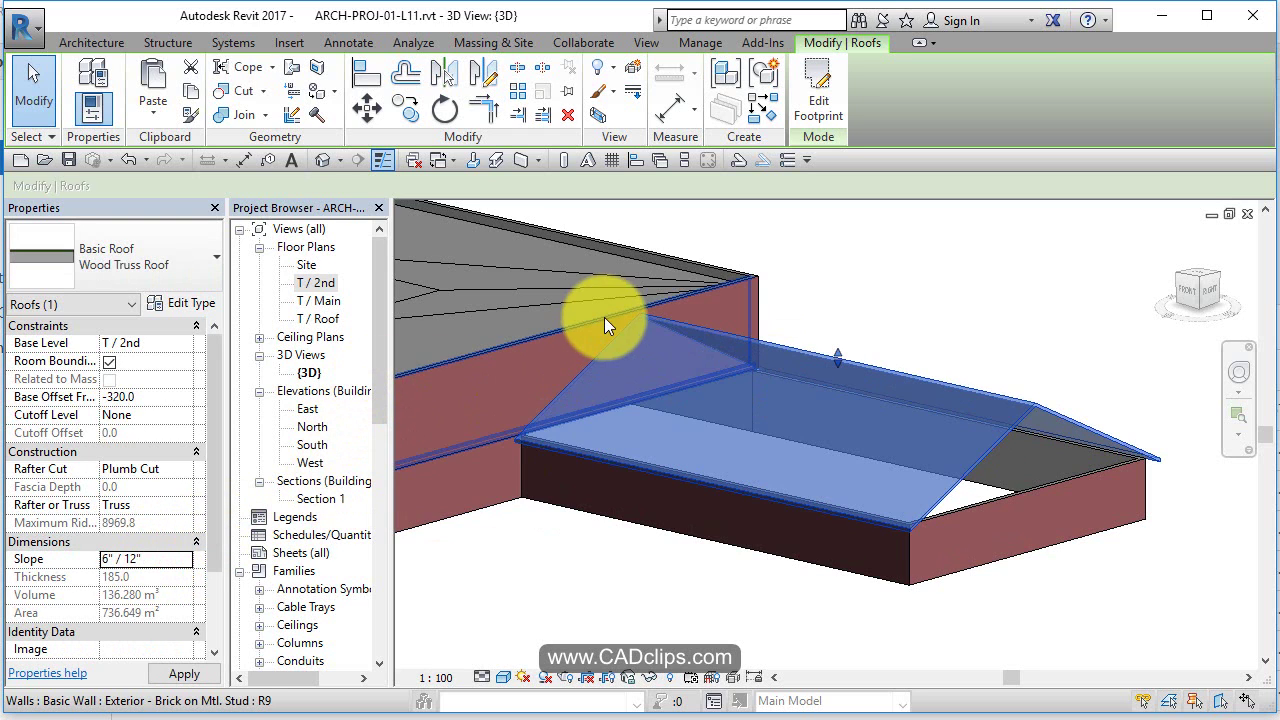
pyautogui.click(874, 276)
pyautogui.keyDown('shift'); pyautogui.moveTo(590, 342); pyautogui.dragTo(893, 470, button='middle'); pyautogui.keyUp('shift')
pyautogui.moveTo(981, 528)
pyautogui.keyDown('shift'); pyautogui.mouseDown(button='middle')
pyautogui.moveTo(960, 591)
pyautogui.moveTo(986, 525)
pyautogui.mouseUp(button='middle'); pyautogui.keyUp('shift')
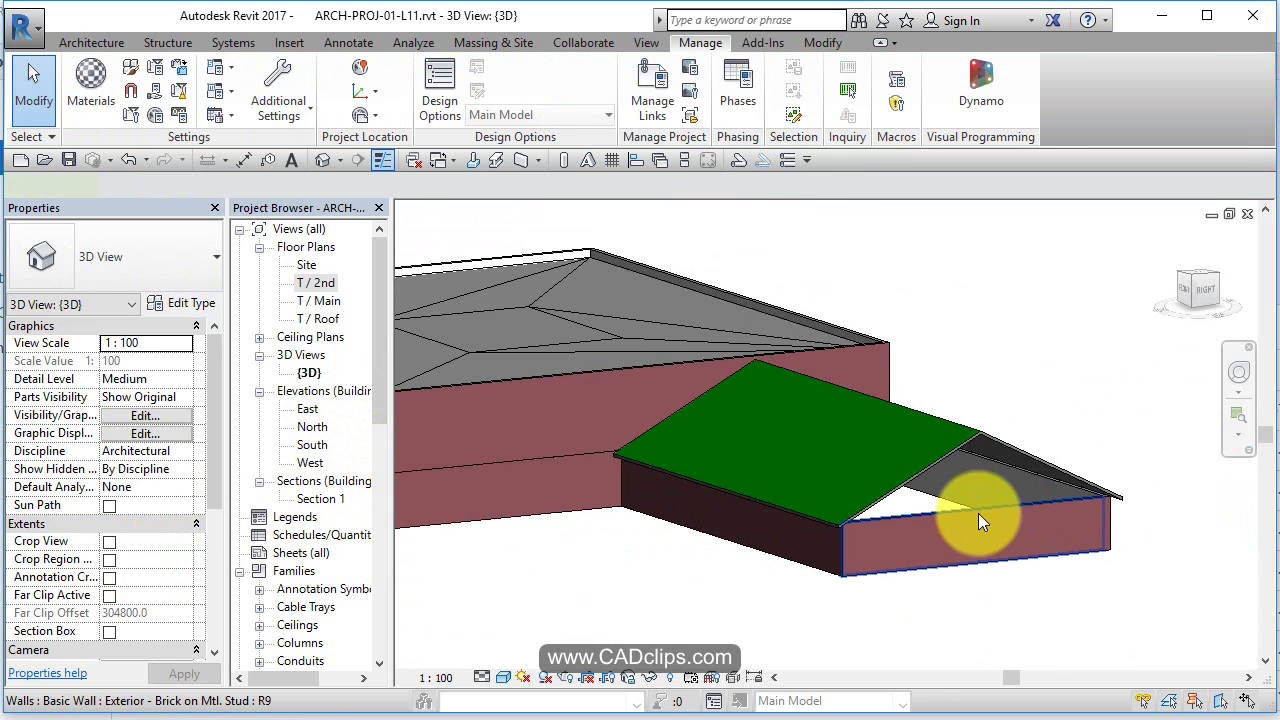
# - Attach the garage end brick wall's top to the roof, forming a gable
pyautogui.click(978, 513)
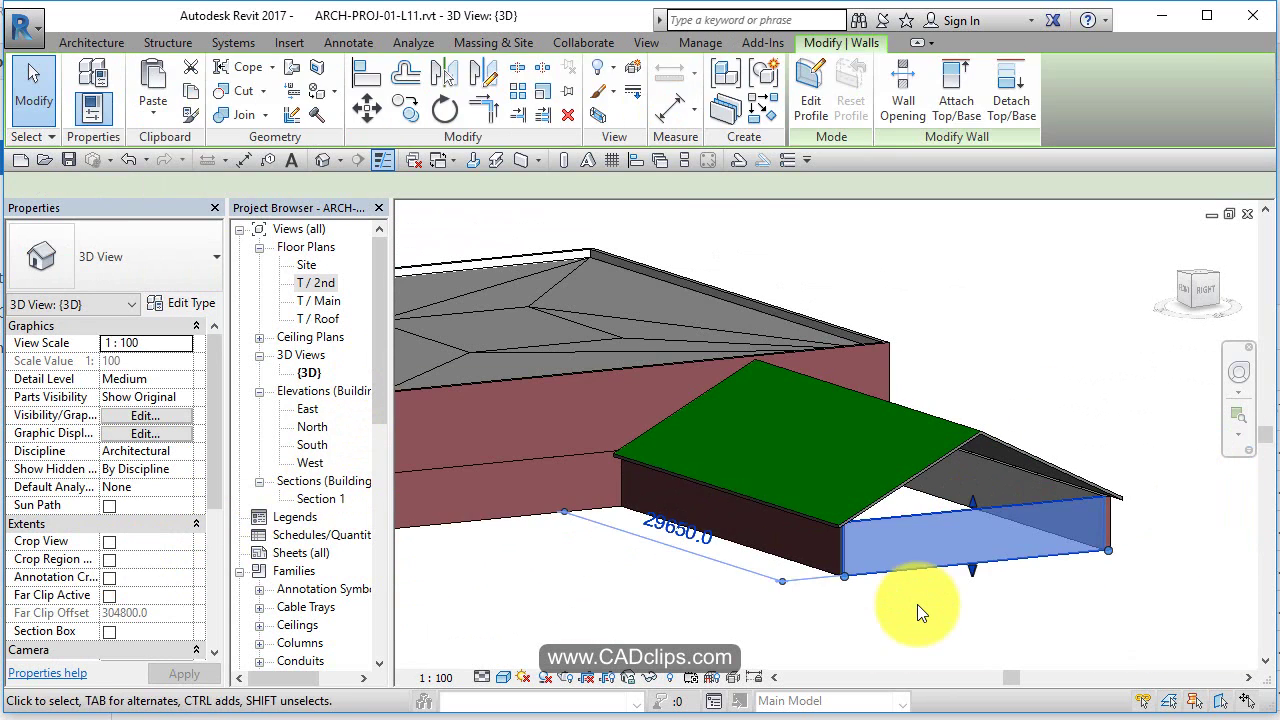
pyautogui.click(960, 96)
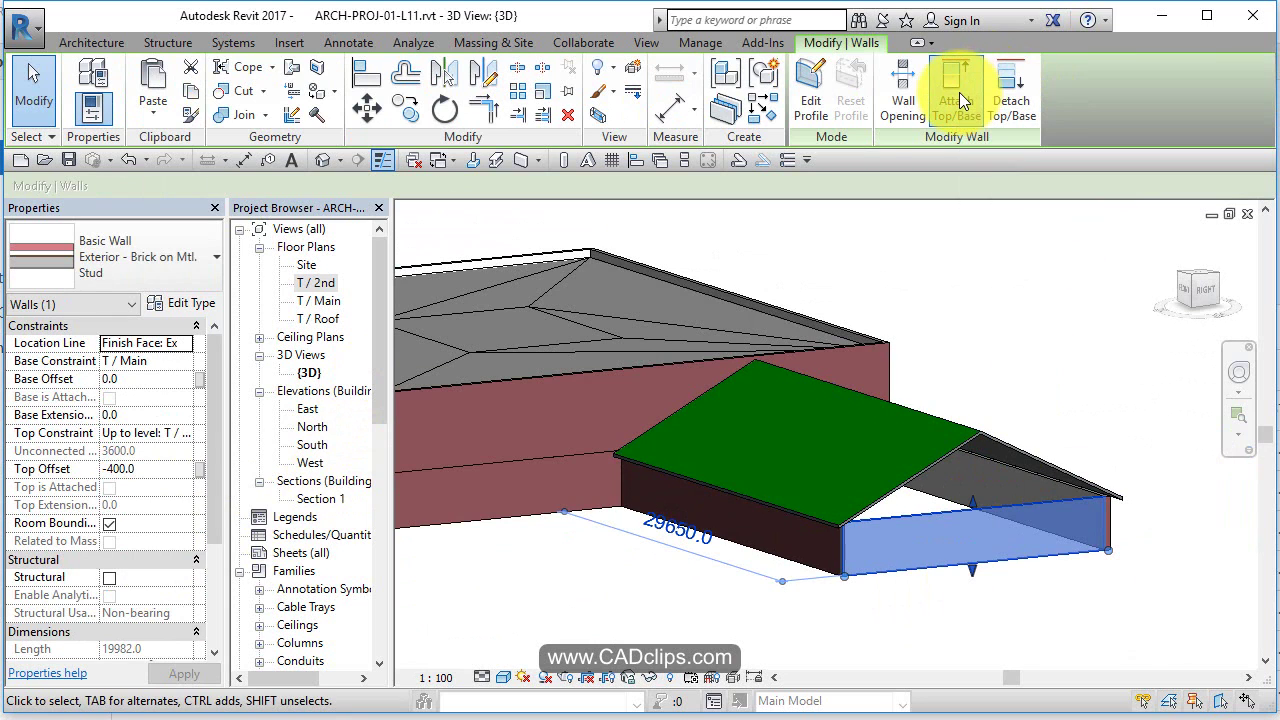
pyautogui.click(969, 434)
pyautogui.press('Escape')
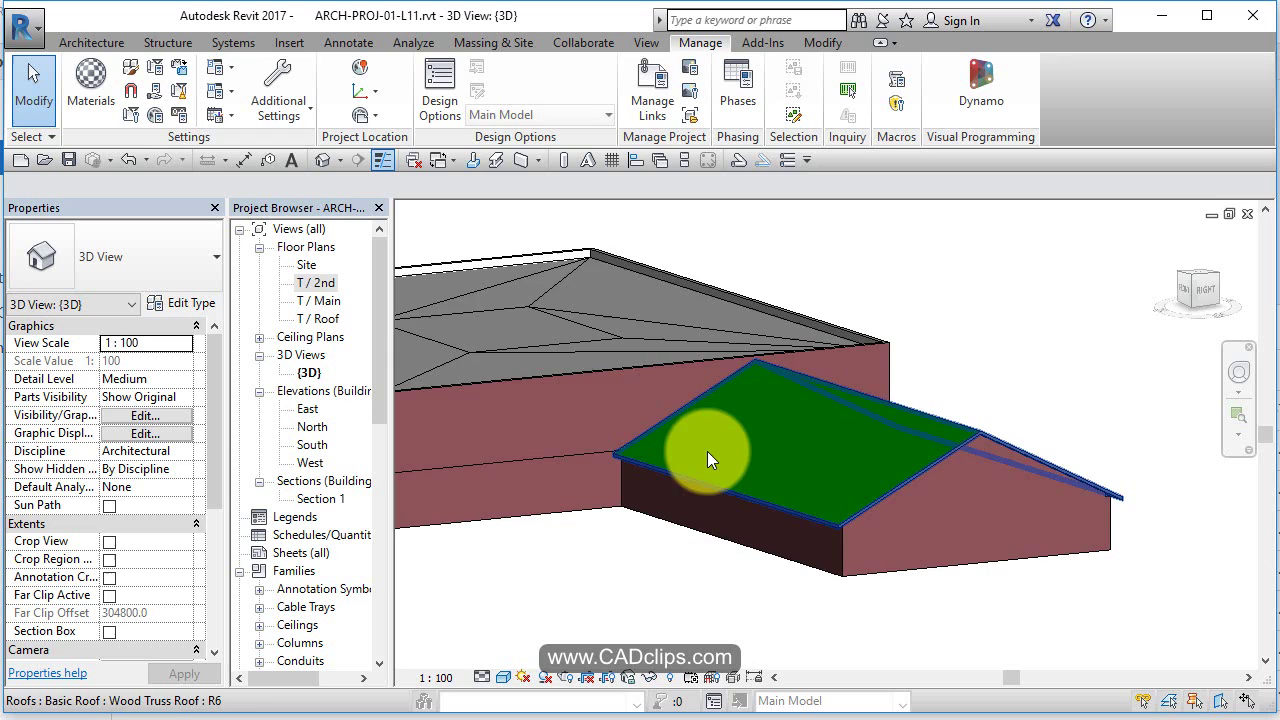
pyautogui.keyDown('shift'); pyautogui.moveTo(707, 451); pyautogui.dragTo(984, 607, button='middle'); pyautogui.keyUp('shift')
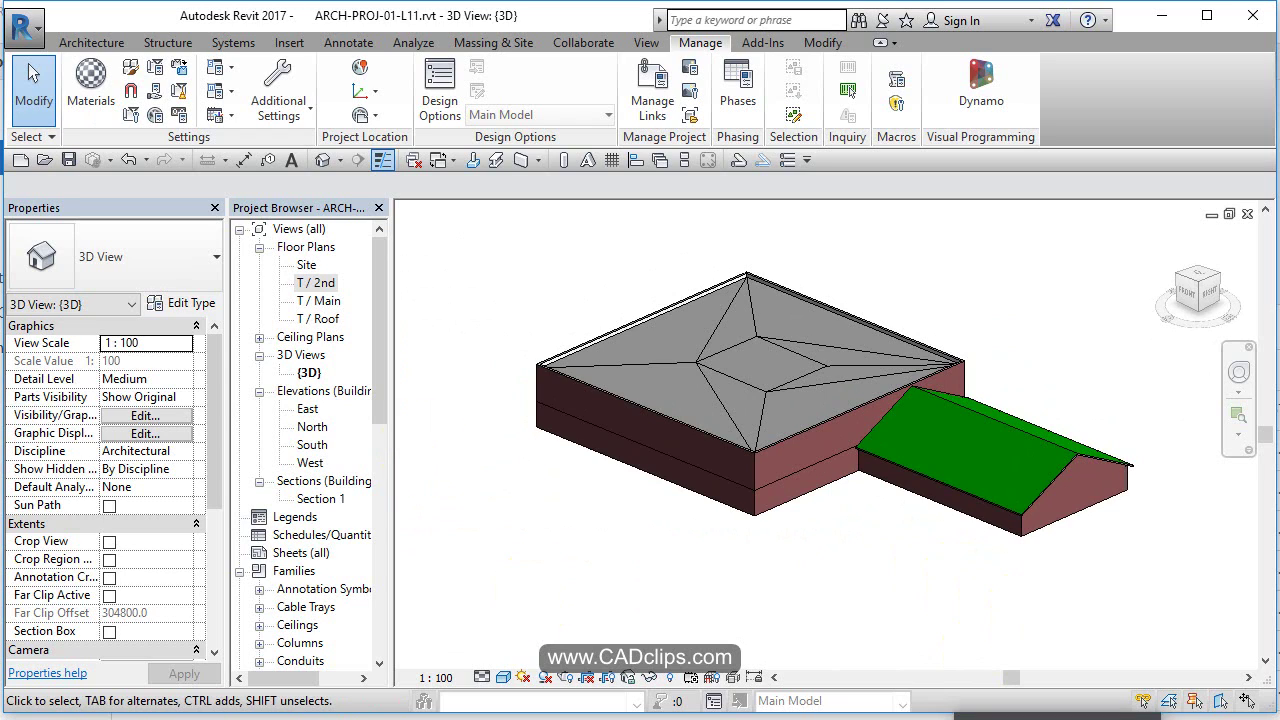
# - Start Save As for the project and rename the file to ARCH-PROJ-01-L12.rvt
pyautogui.click(22, 26)
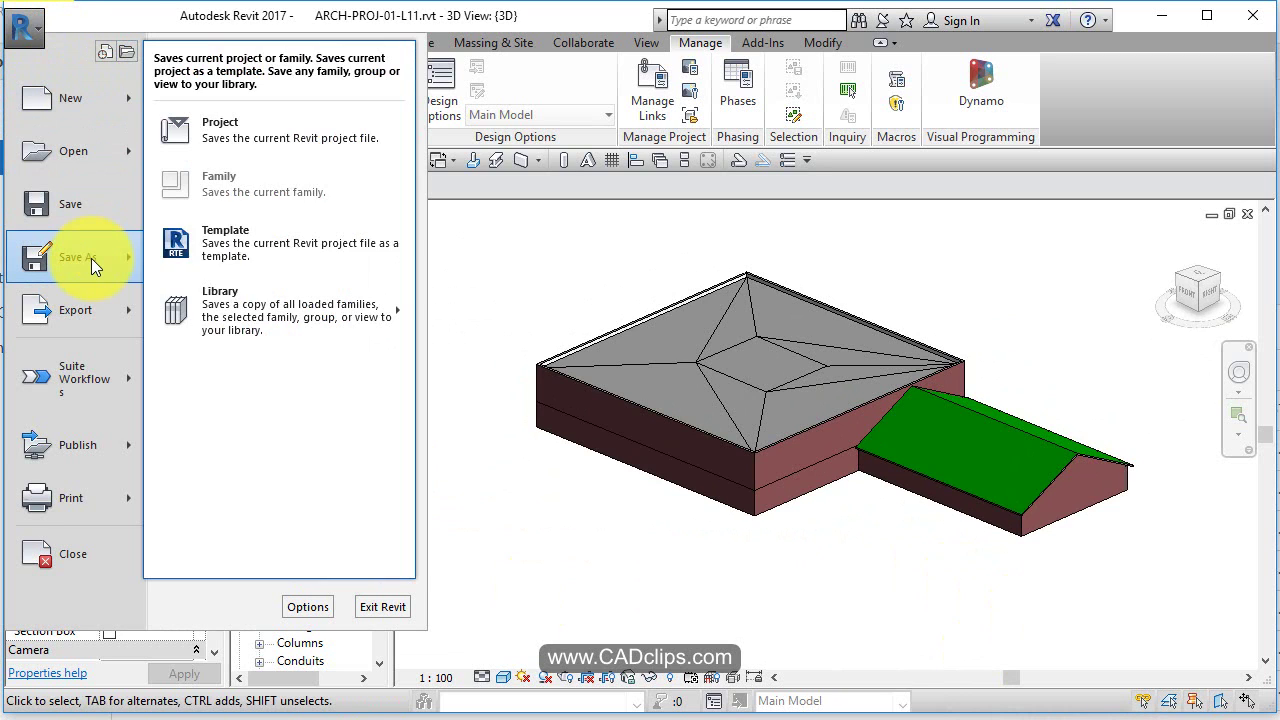
pyautogui.click(528, 430)
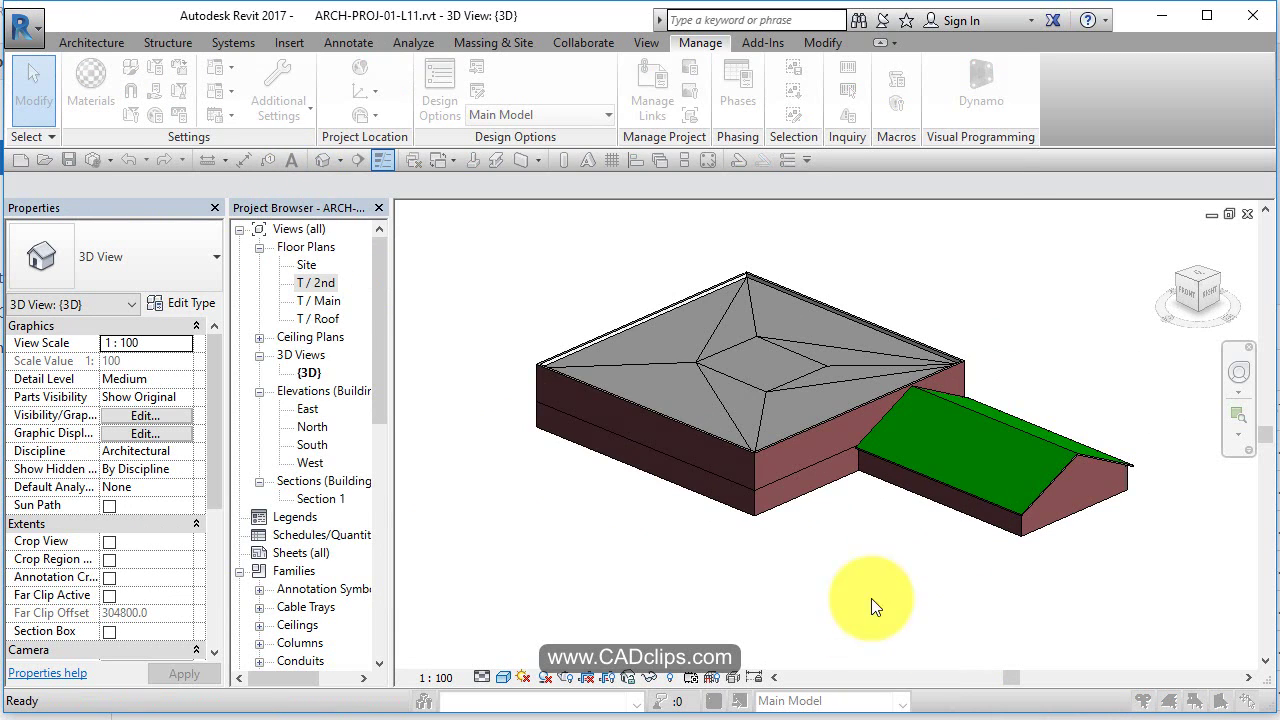
pyautogui.click(616, 430)
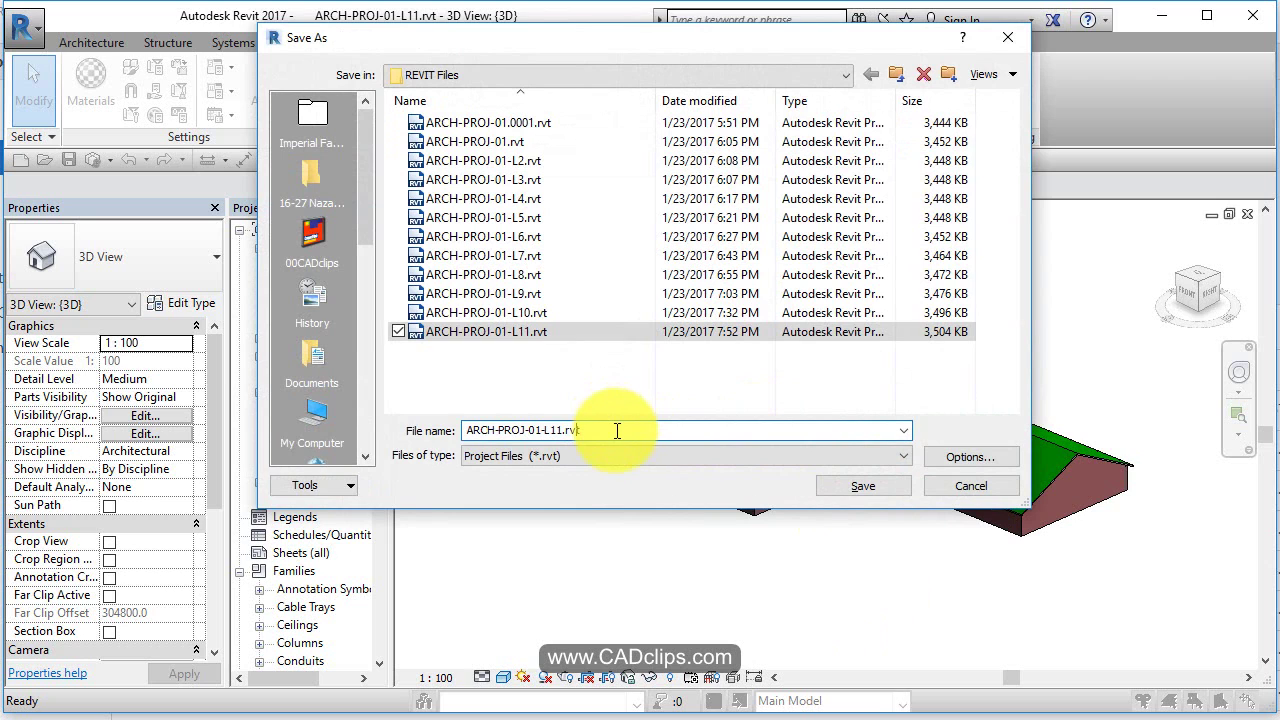
pyautogui.press('BackSpace')
pyautogui.write('2')
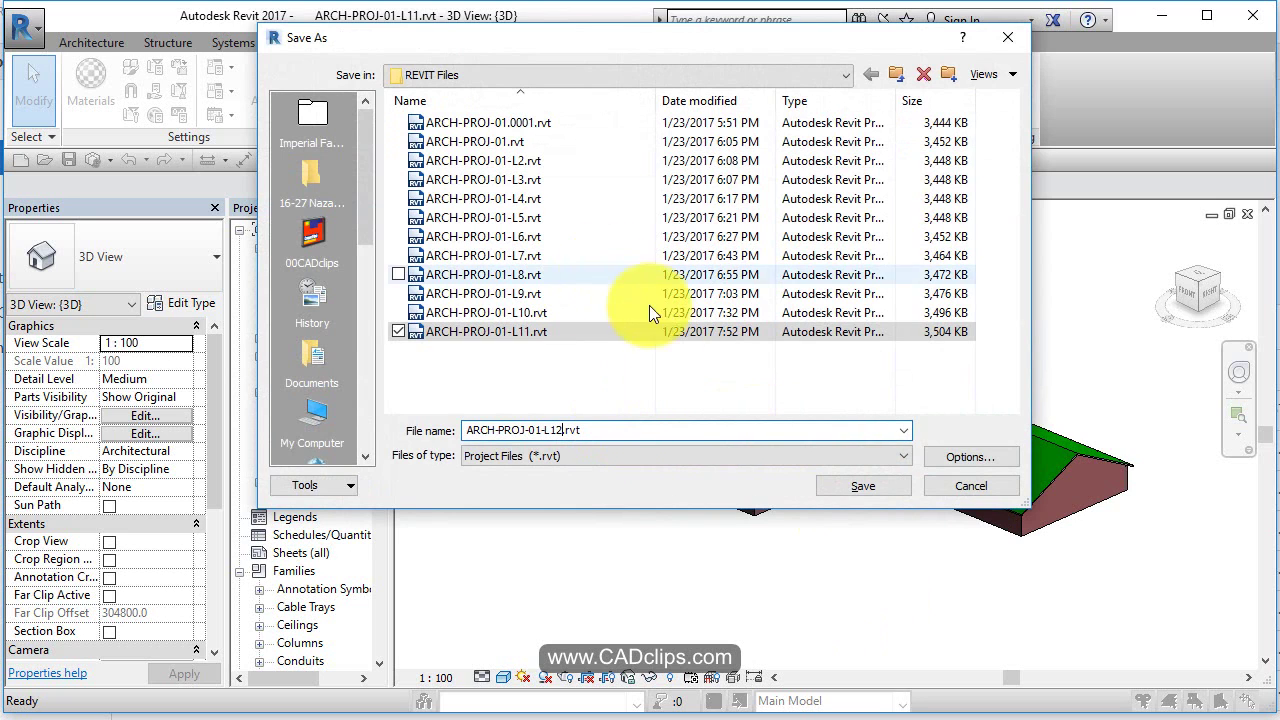